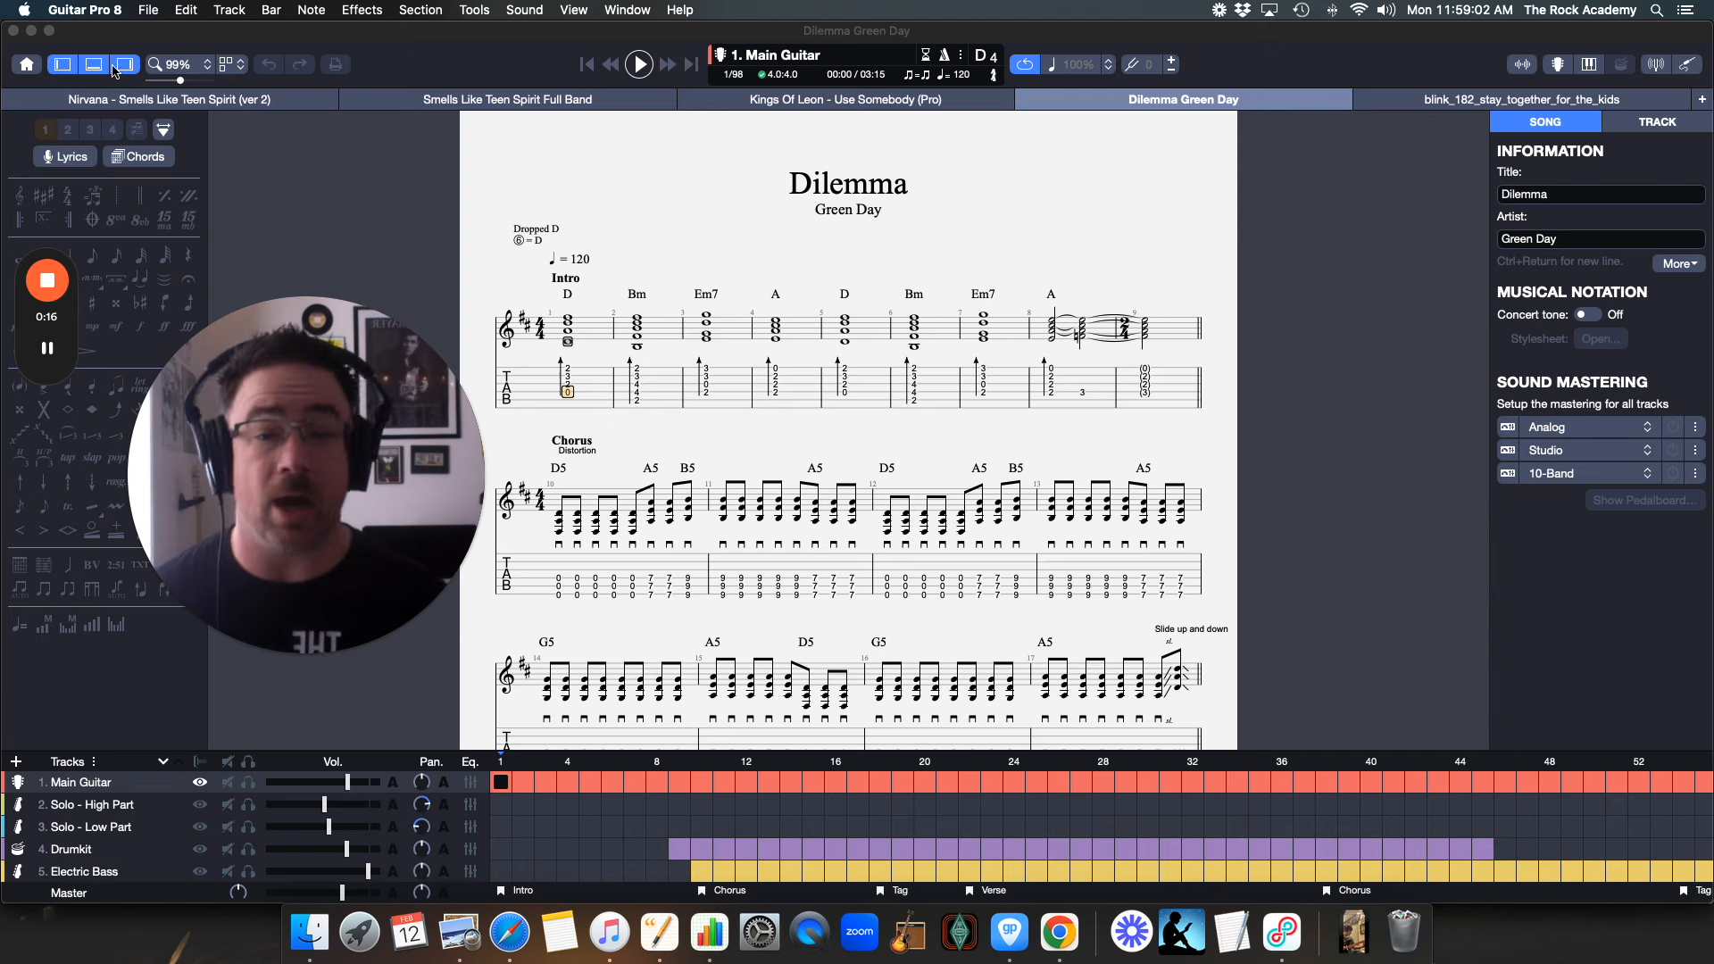
Toggle the editing palette off and on, then restore the original panel layout.
left_click(62, 64)
left_click(61, 66)
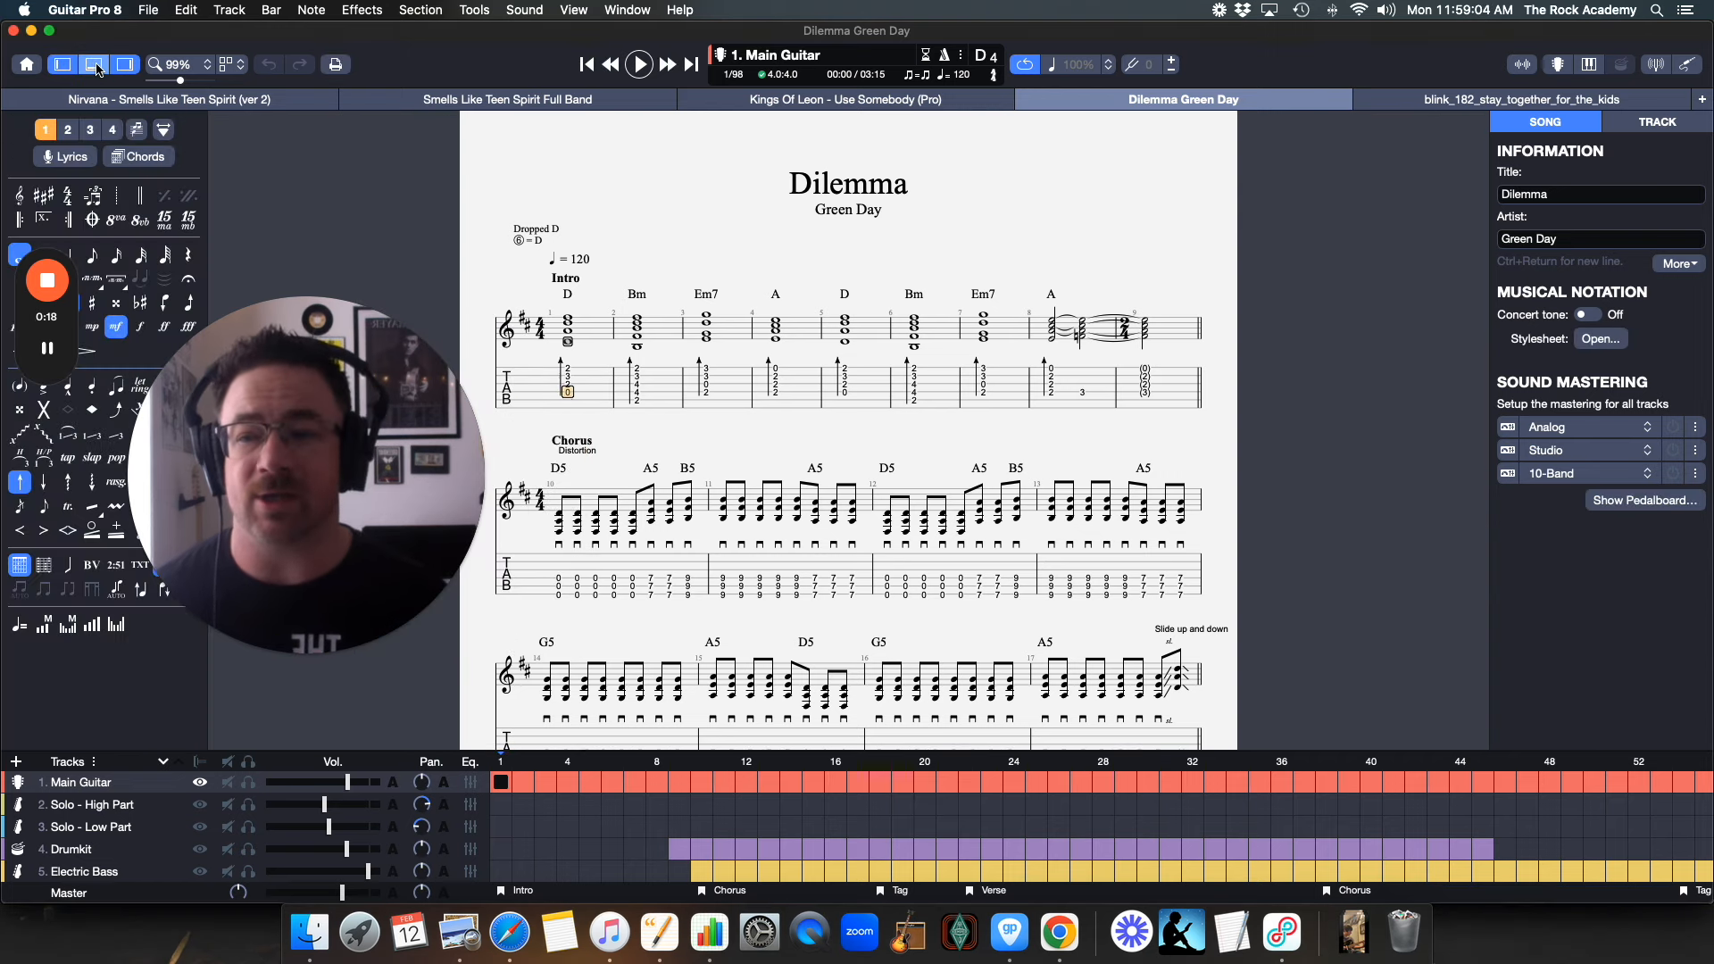
left_click(125, 65)
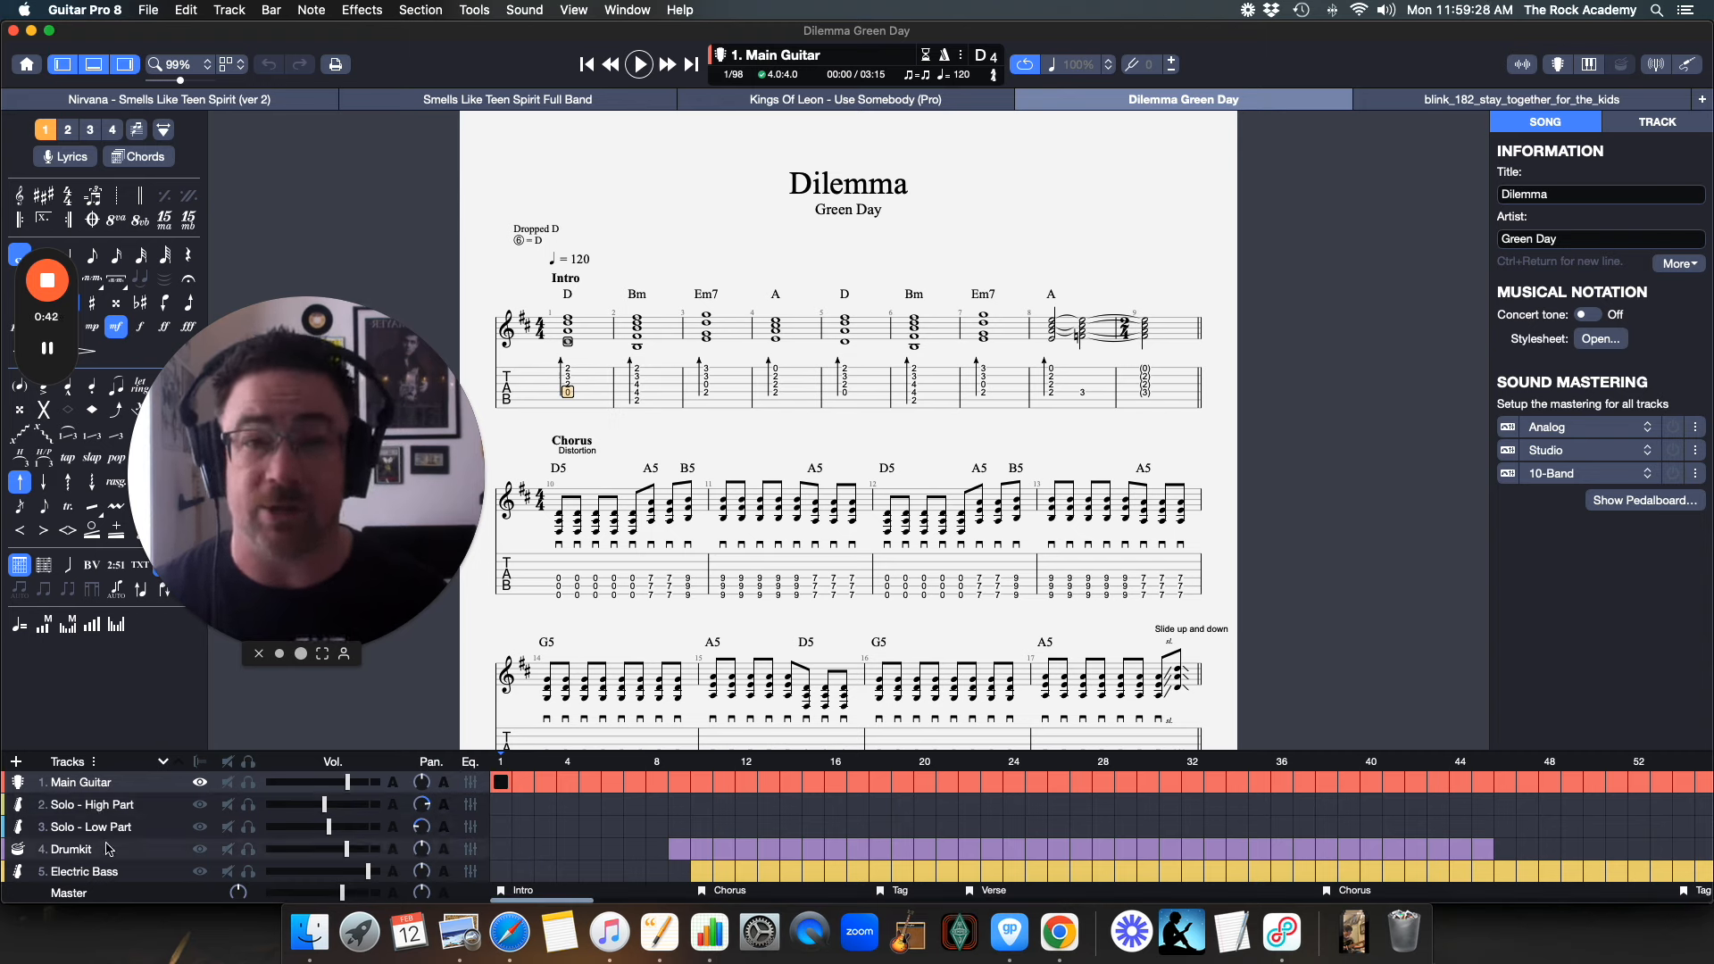
Browse the Drumkit and Electric Bass tracks' notation, returning to Main Guitar each time.
left_click(109, 849)
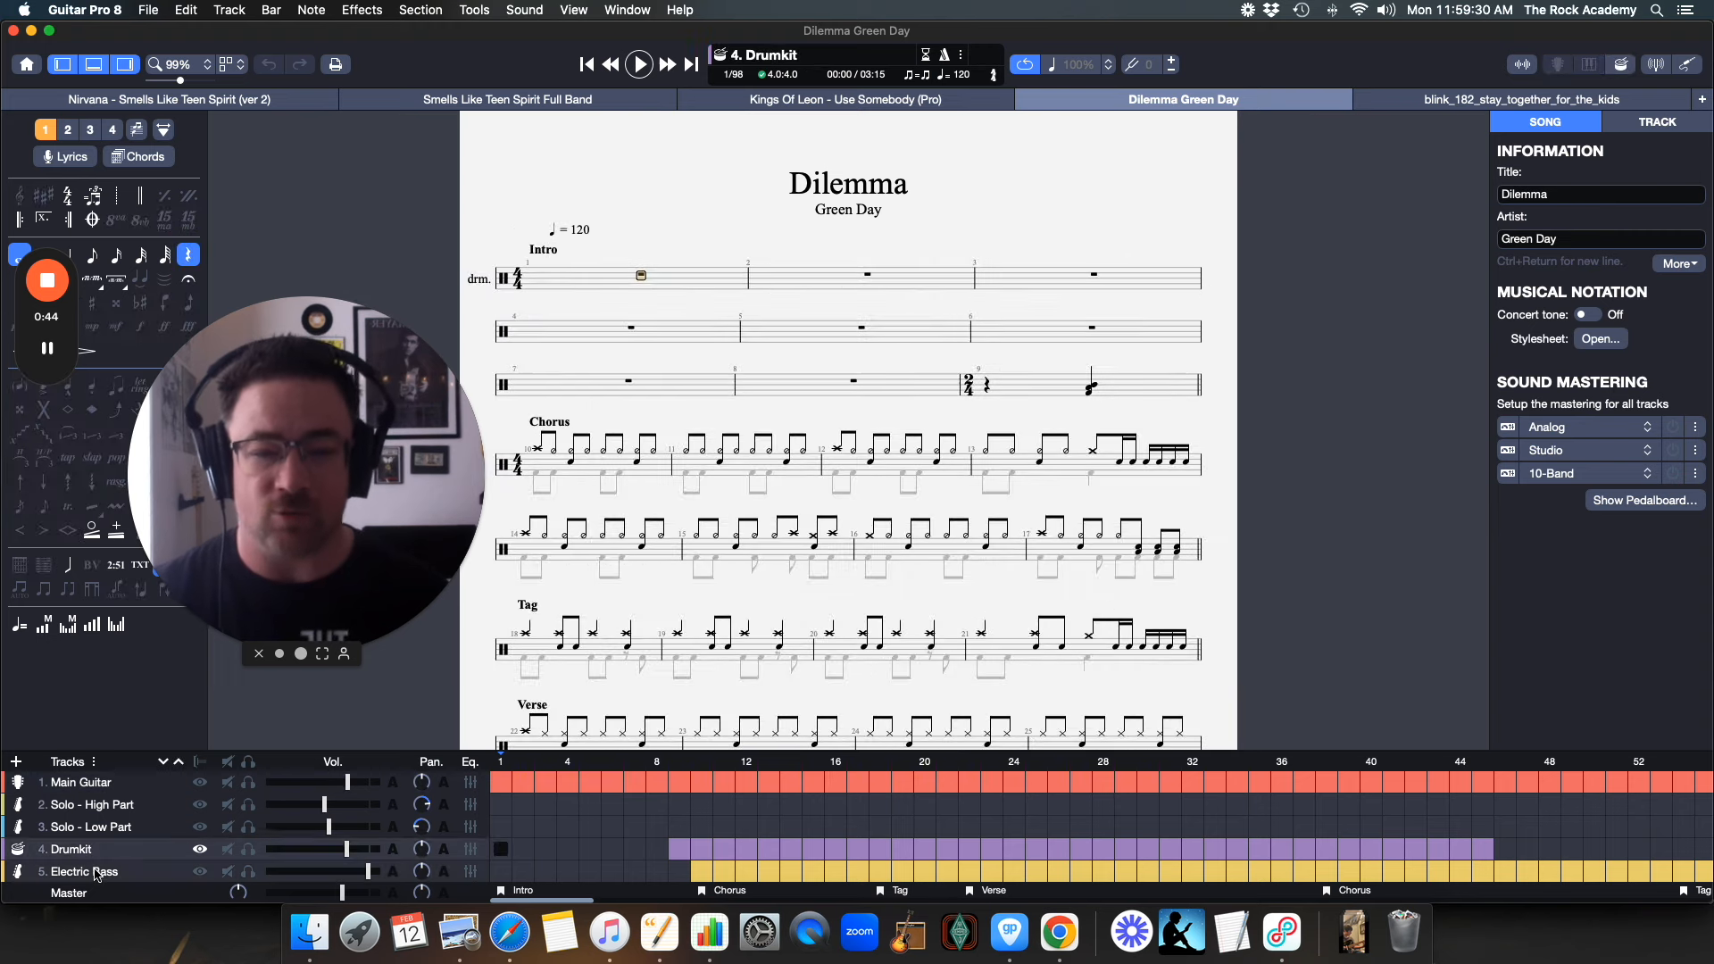
left_click(120, 783)
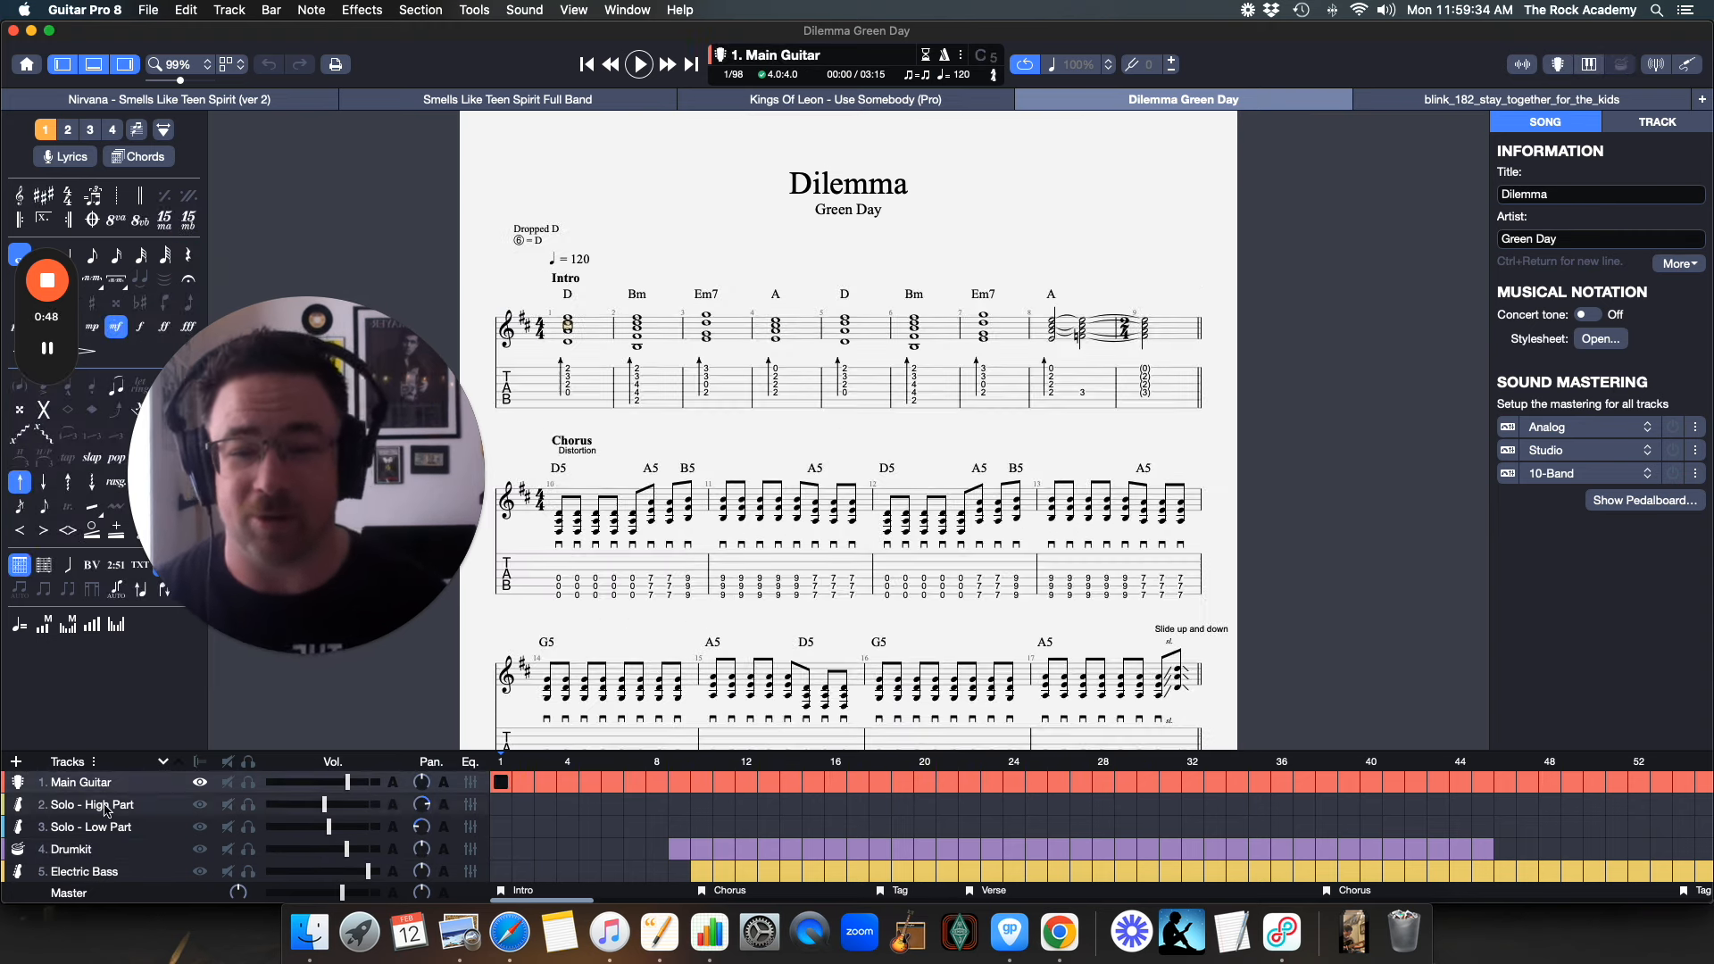
left_click(108, 871)
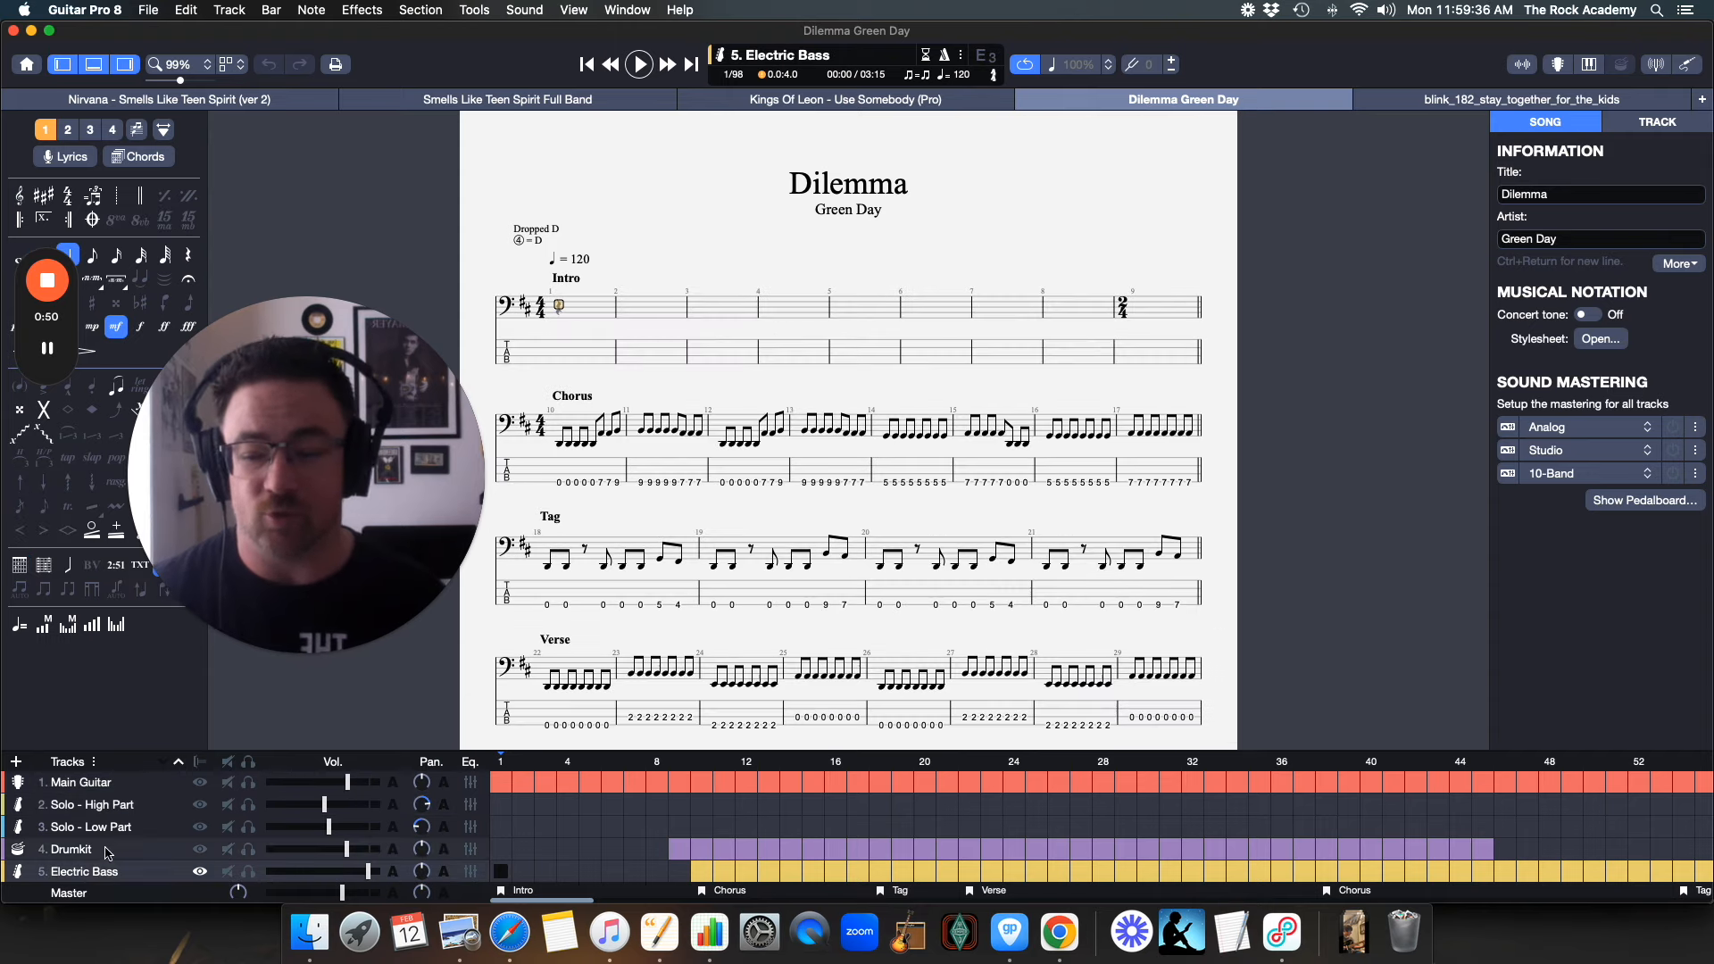
left_click(114, 783)
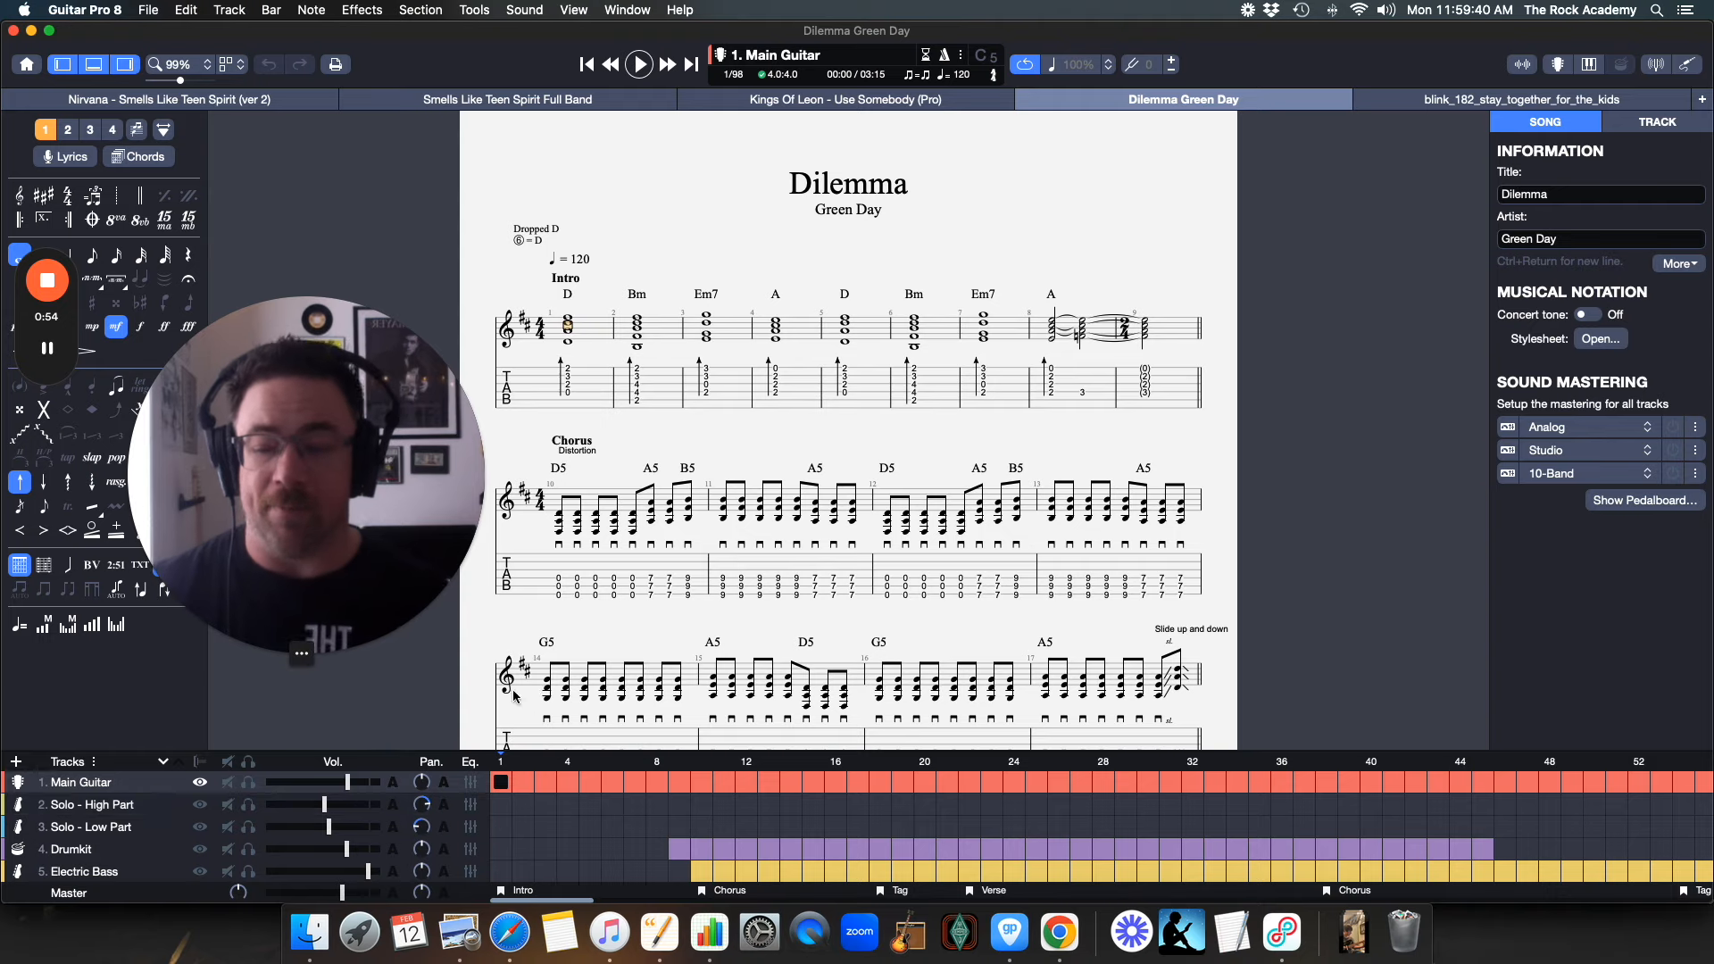
Switch to Stay Together For the Kids and browse Guitar 1 and Guitar 2 bars in the track overview.
left_click(1463, 106)
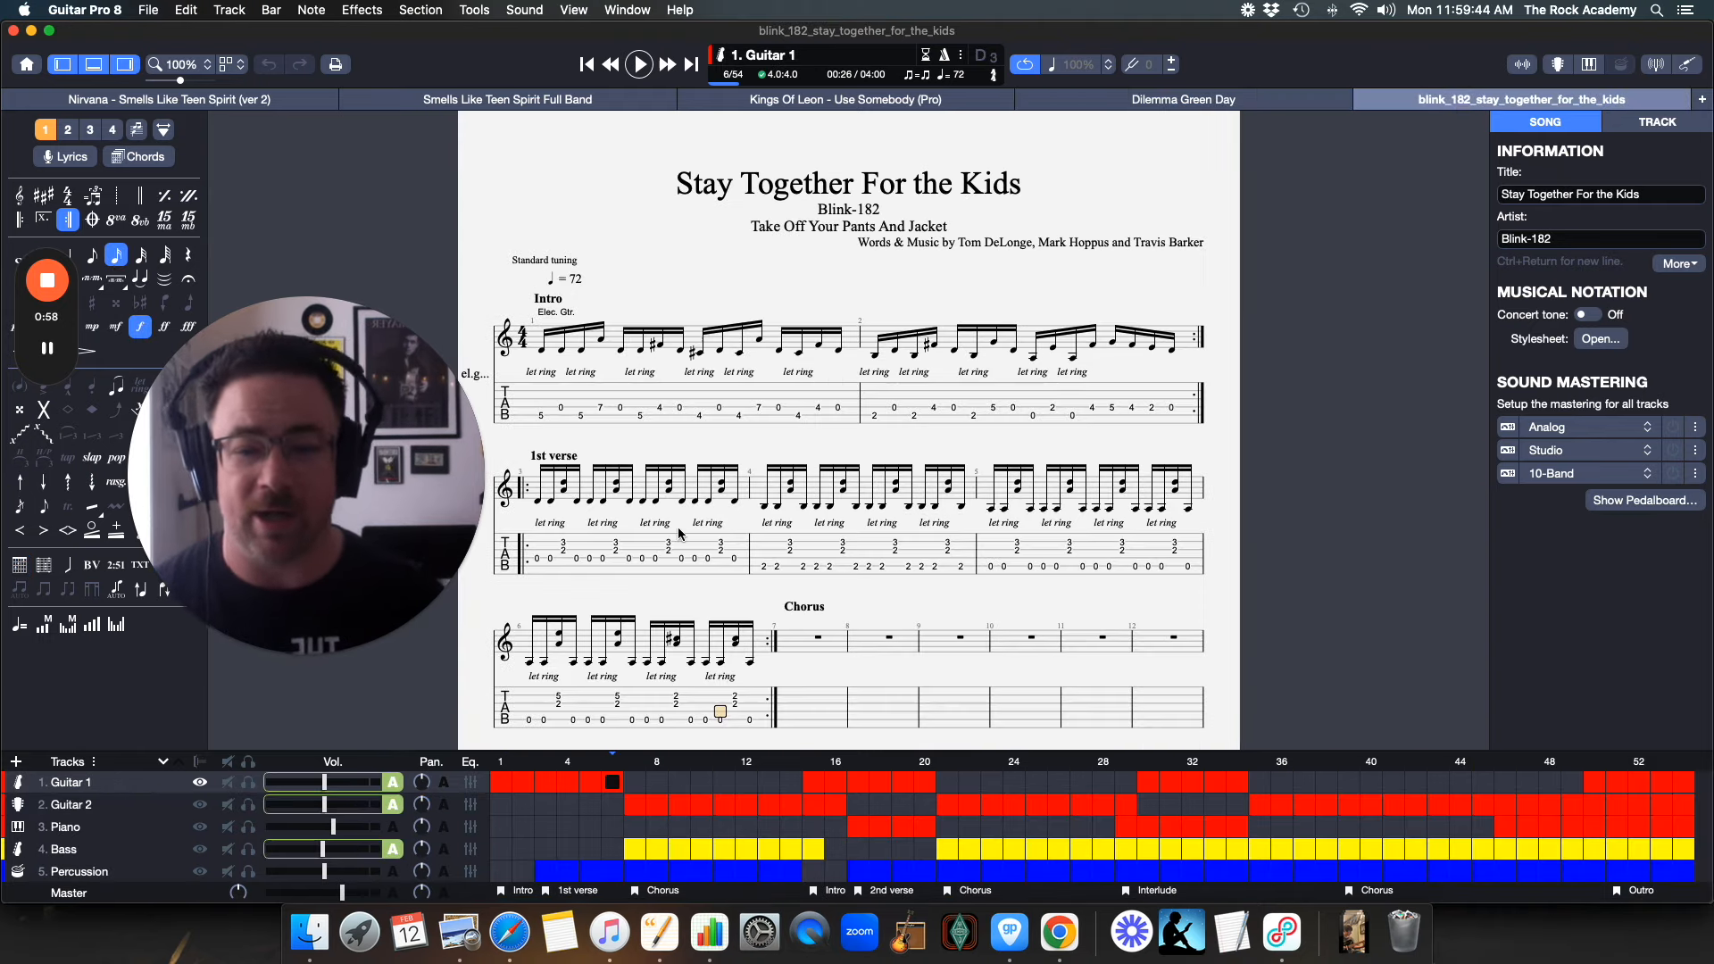
scroll(678, 532, "down", 8)
scroll(678, 532, "up", 6)
scroll(677, 531, "down", 3)
scroll(677, 532, "up", 3)
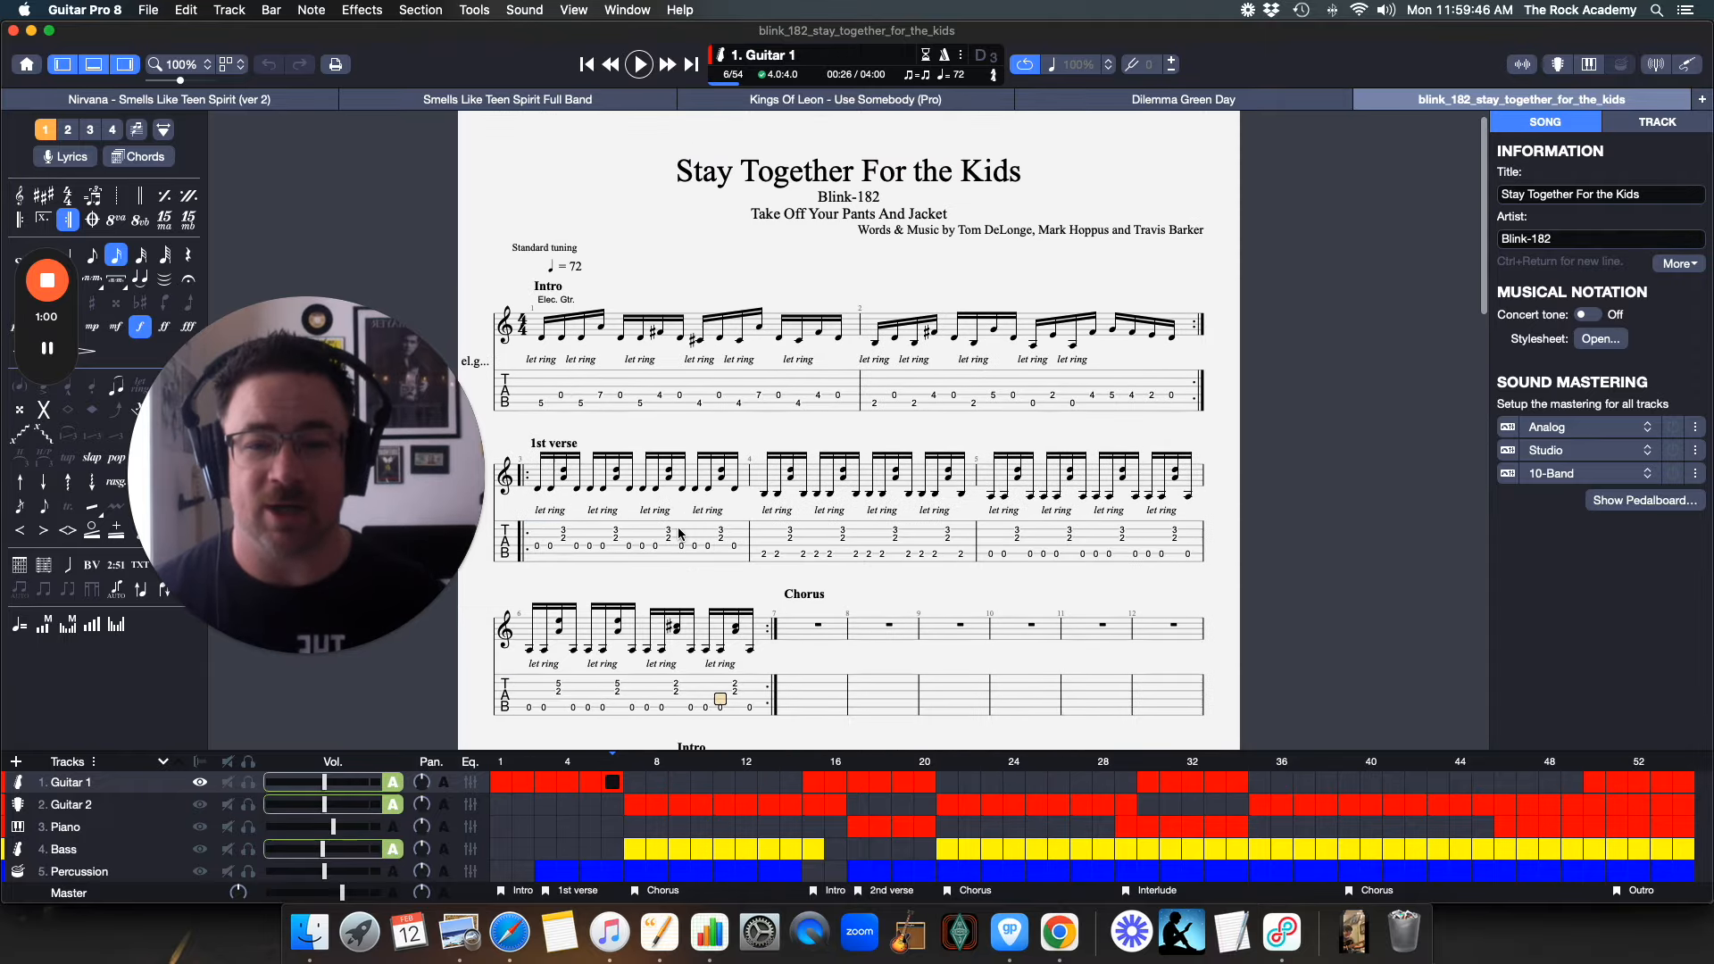
scroll(677, 532, "up", 2)
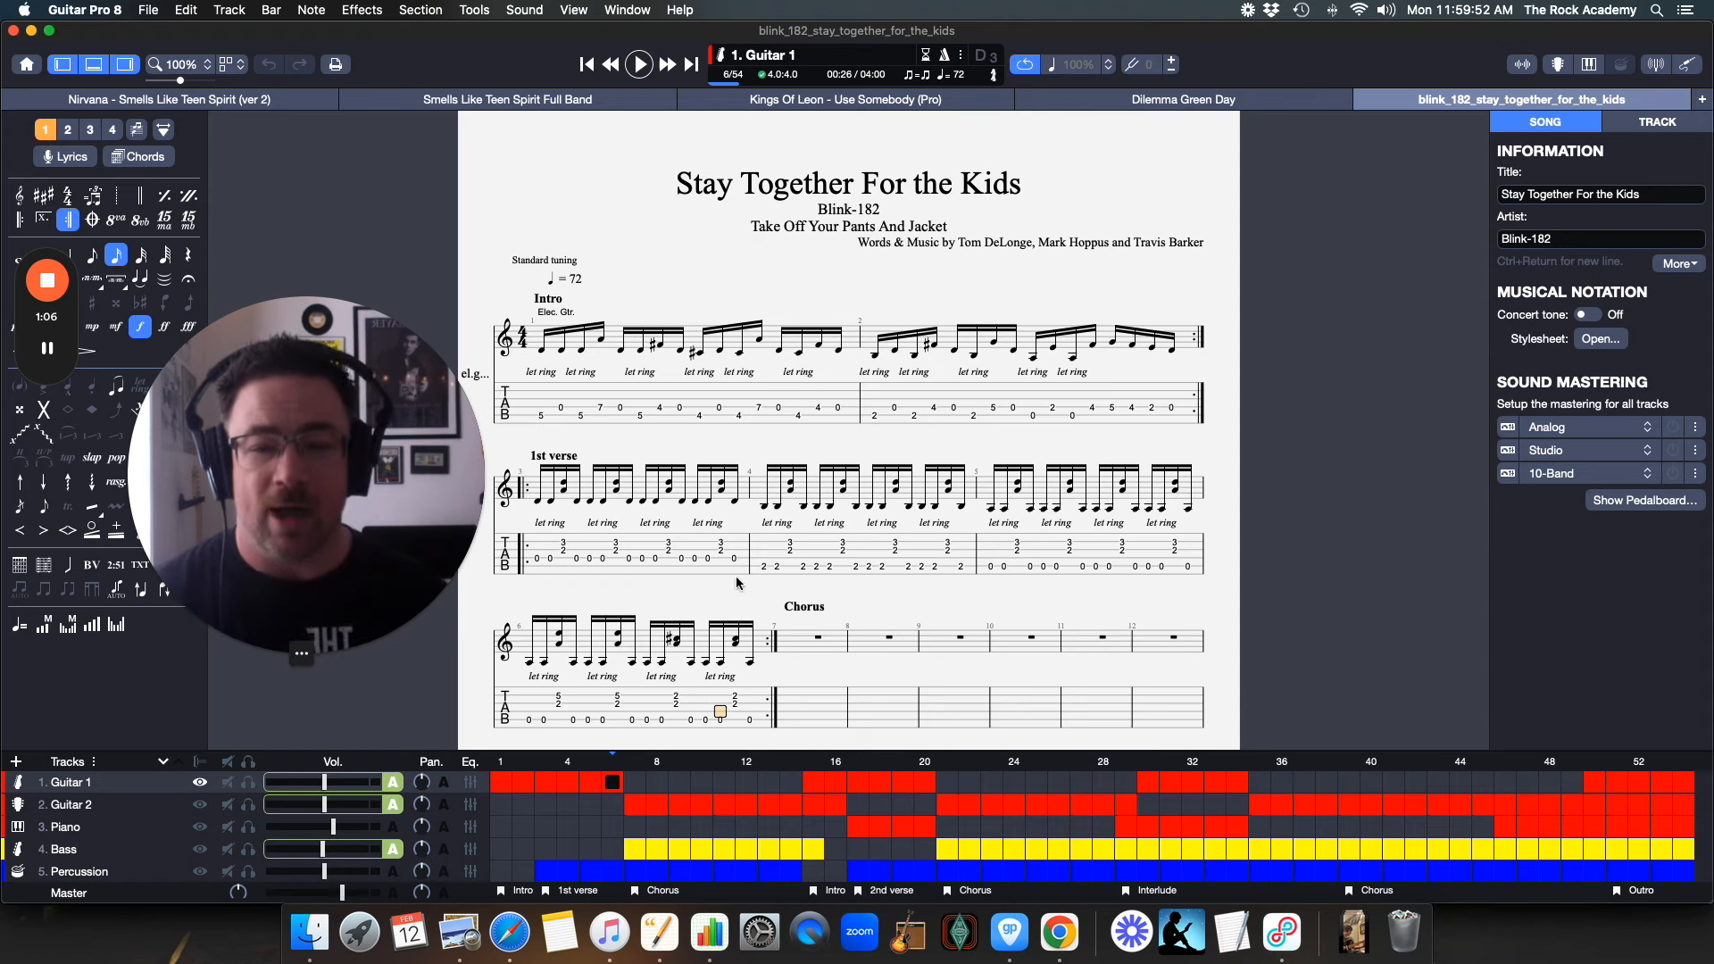
left_click(546, 414)
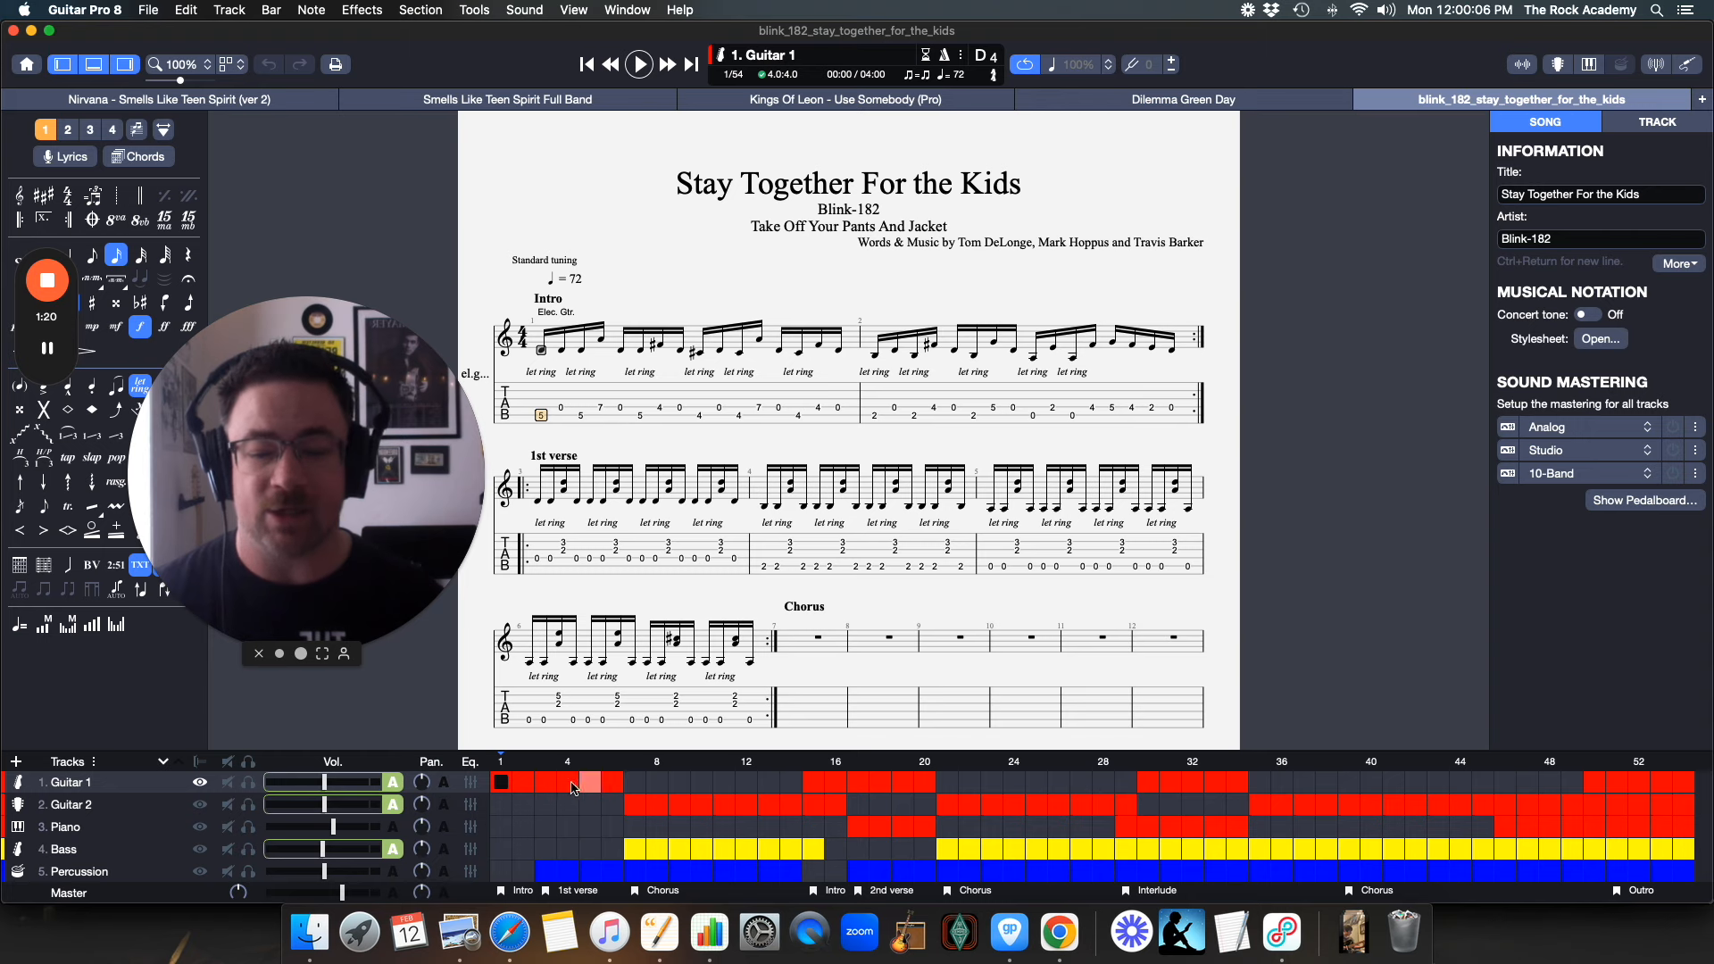
left_click(633, 804)
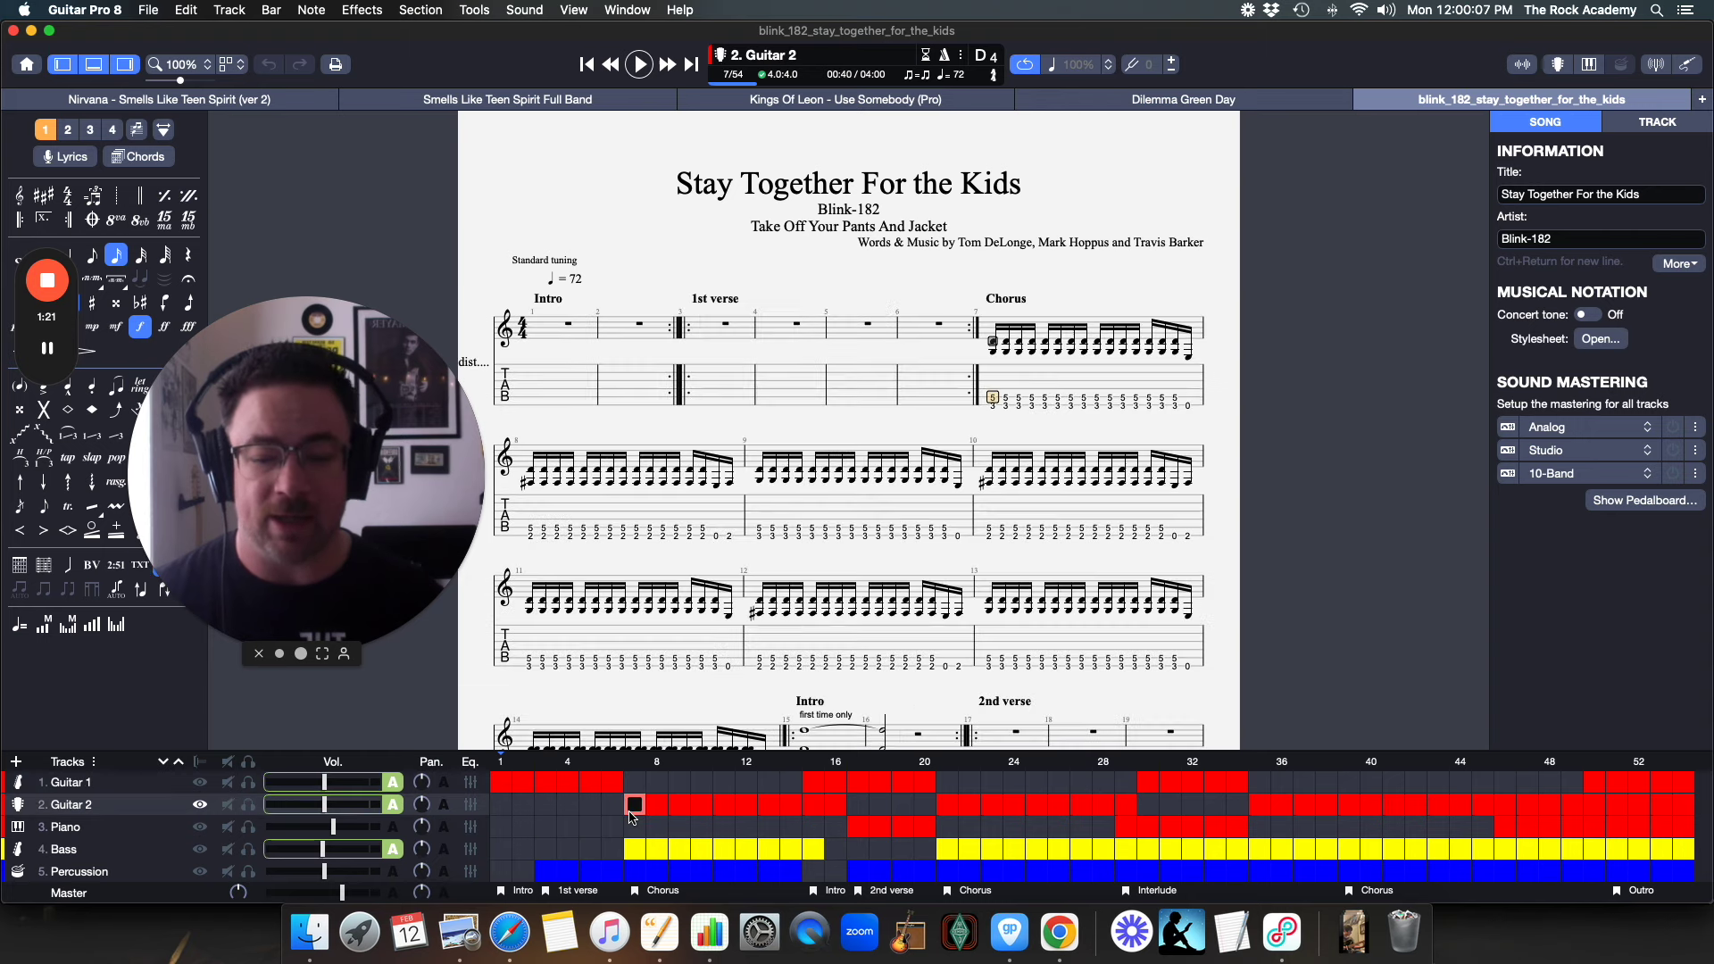
left_click(814, 786)
left_click(945, 804)
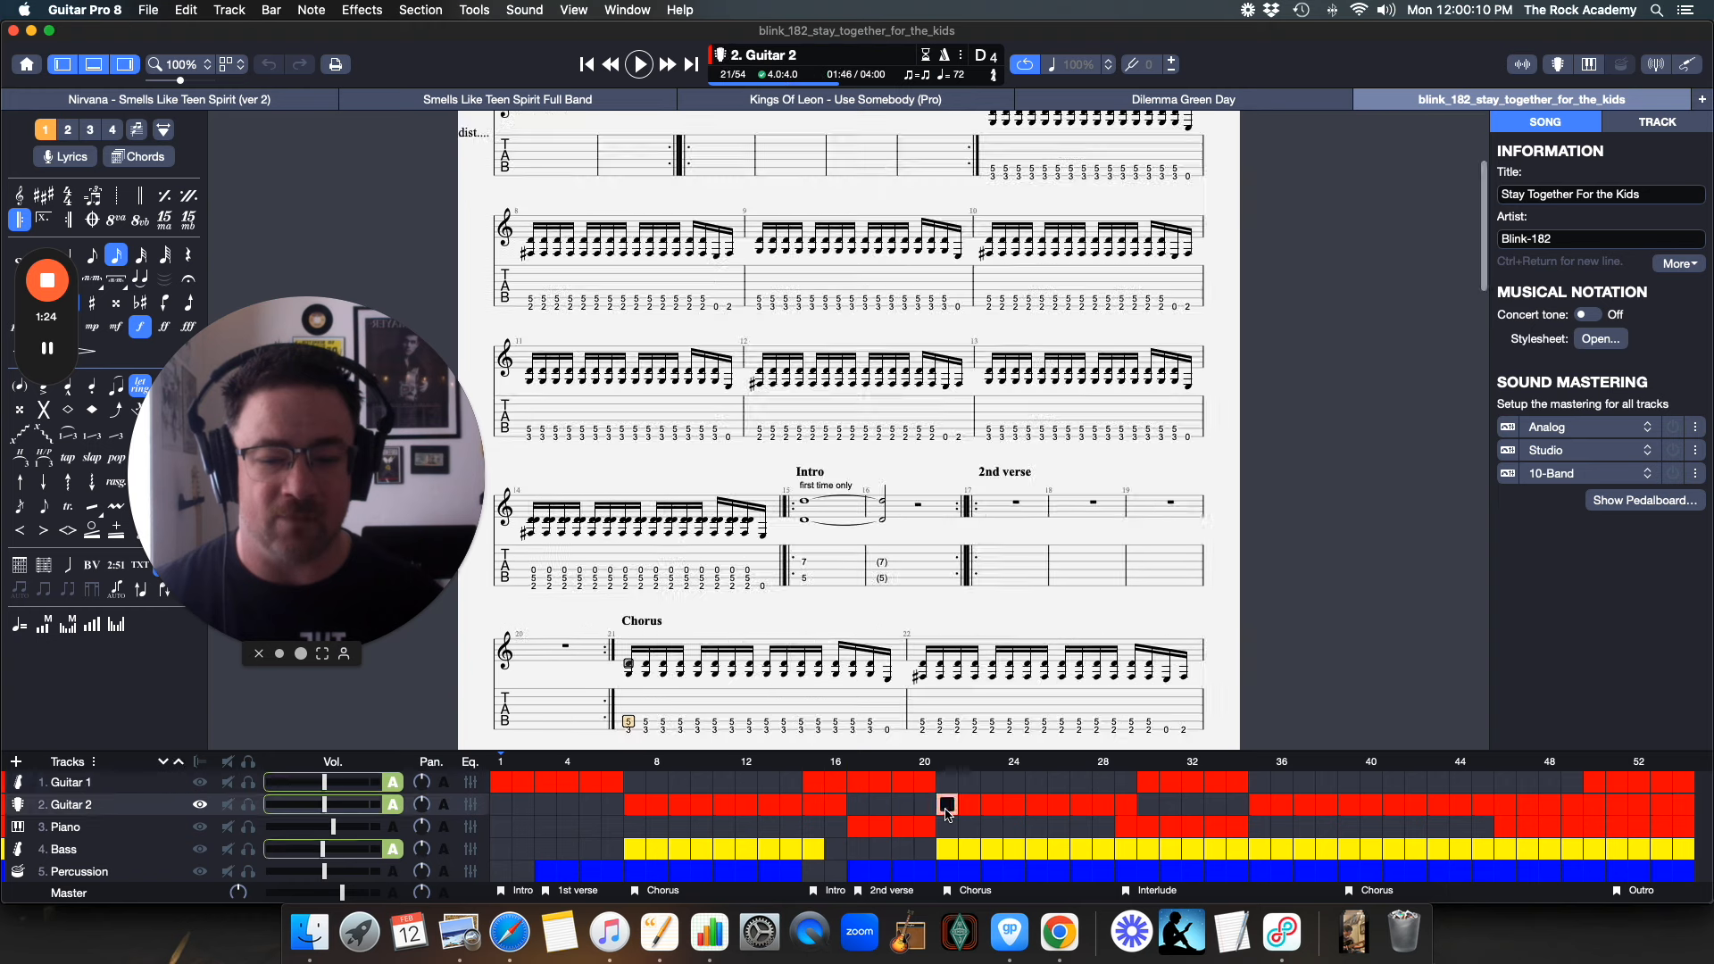
left_click(1181, 782)
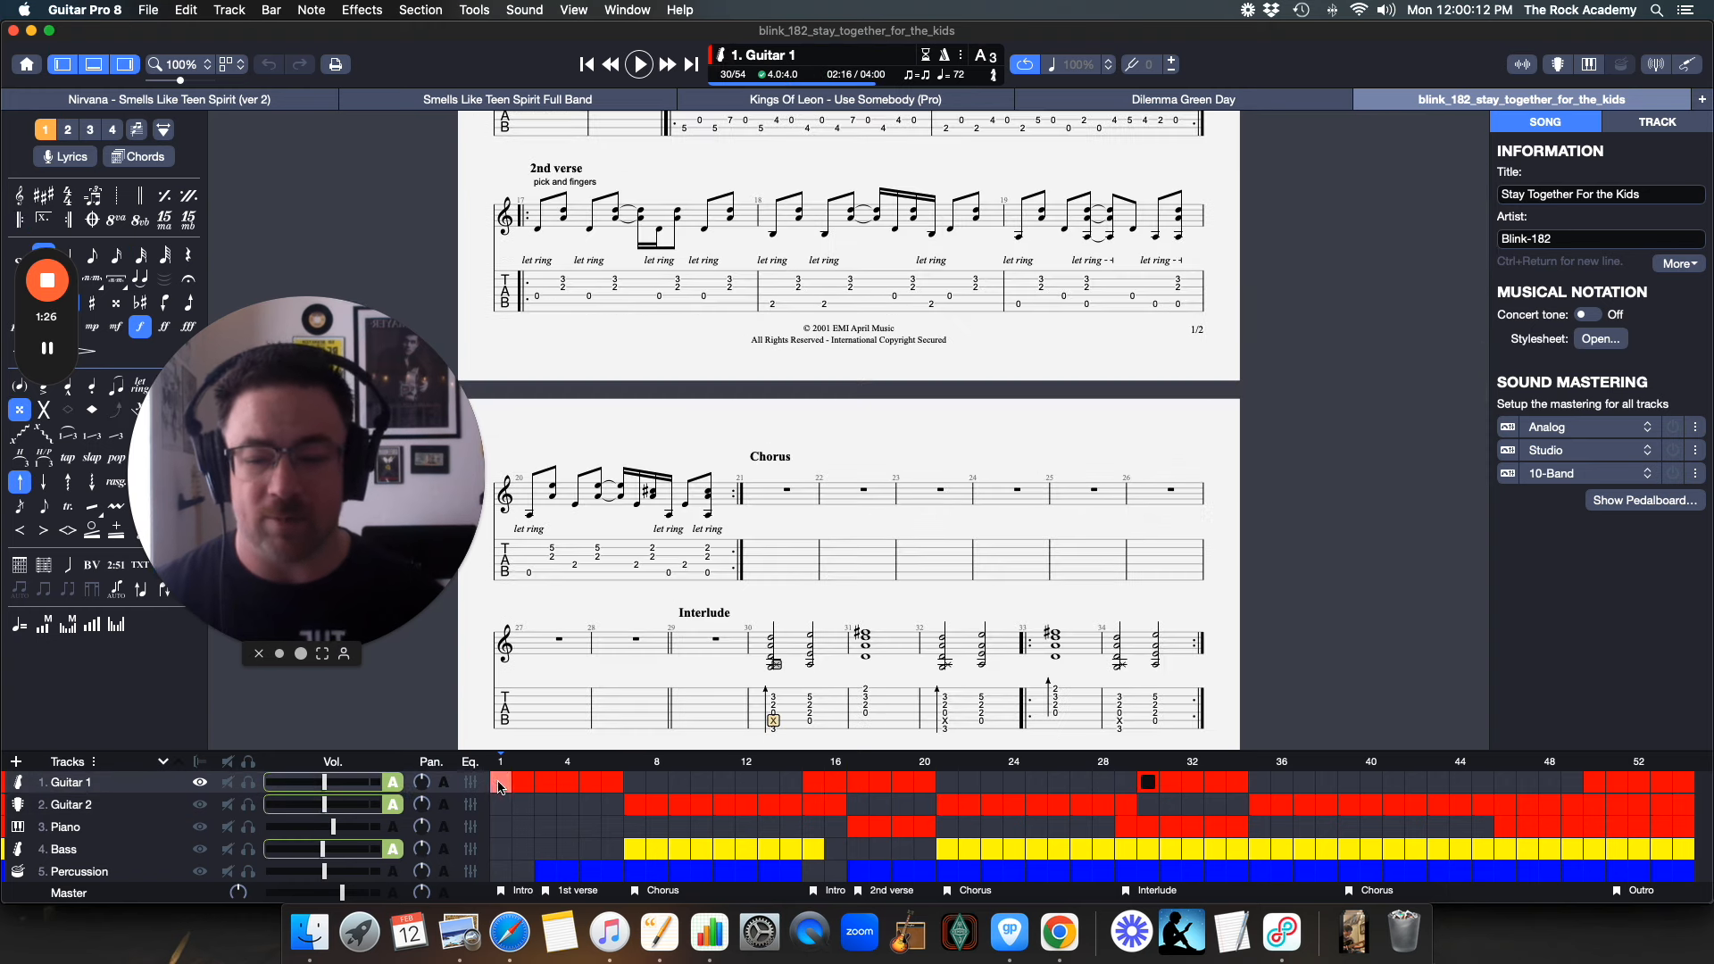
left_click(498, 785)
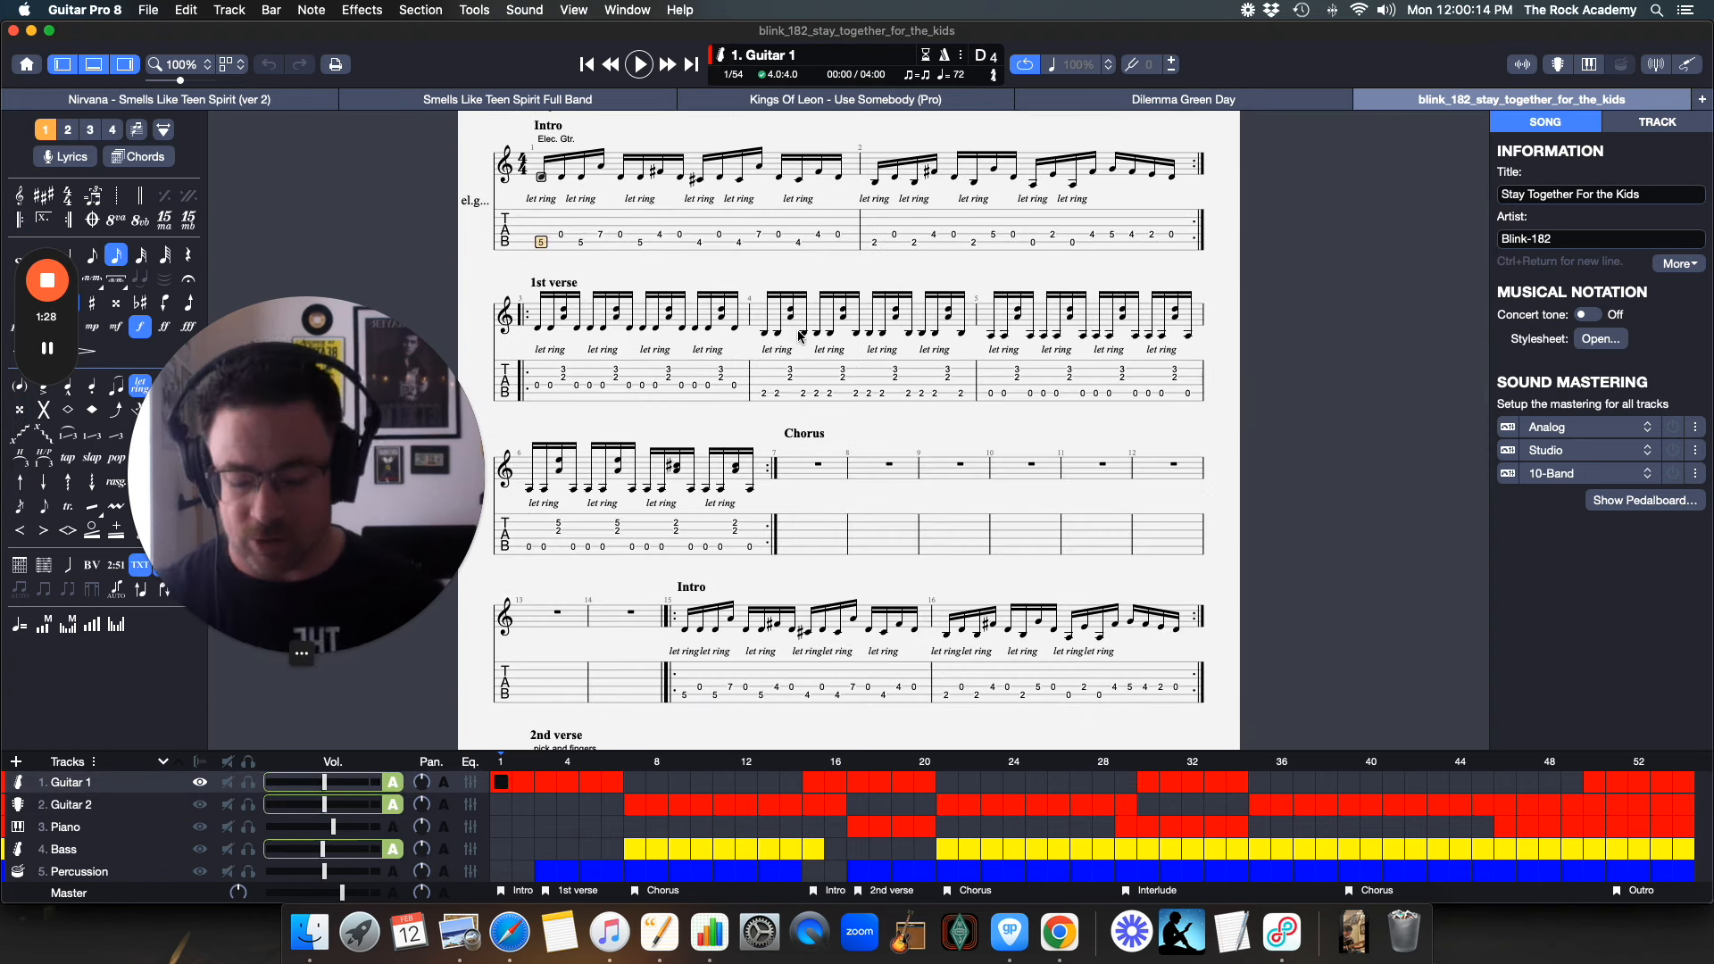
Play the intro and the chorus from bar 8, then view Guitar 2 and back to Guitar 1.
key("space")
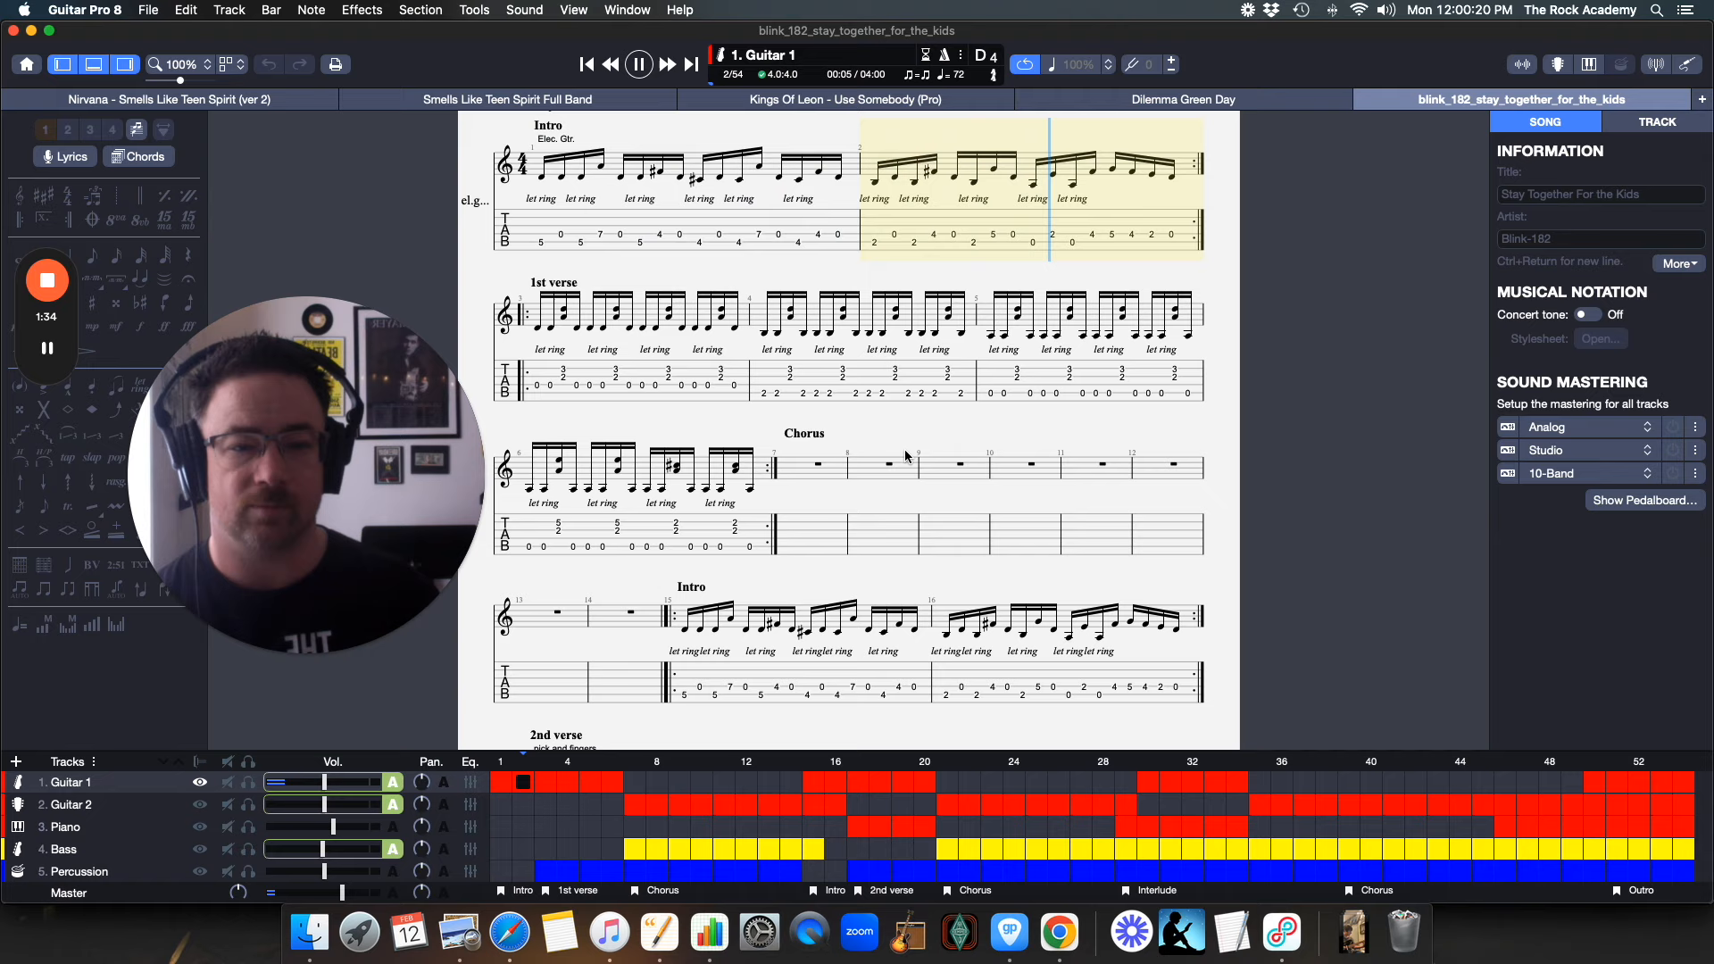
key("space")
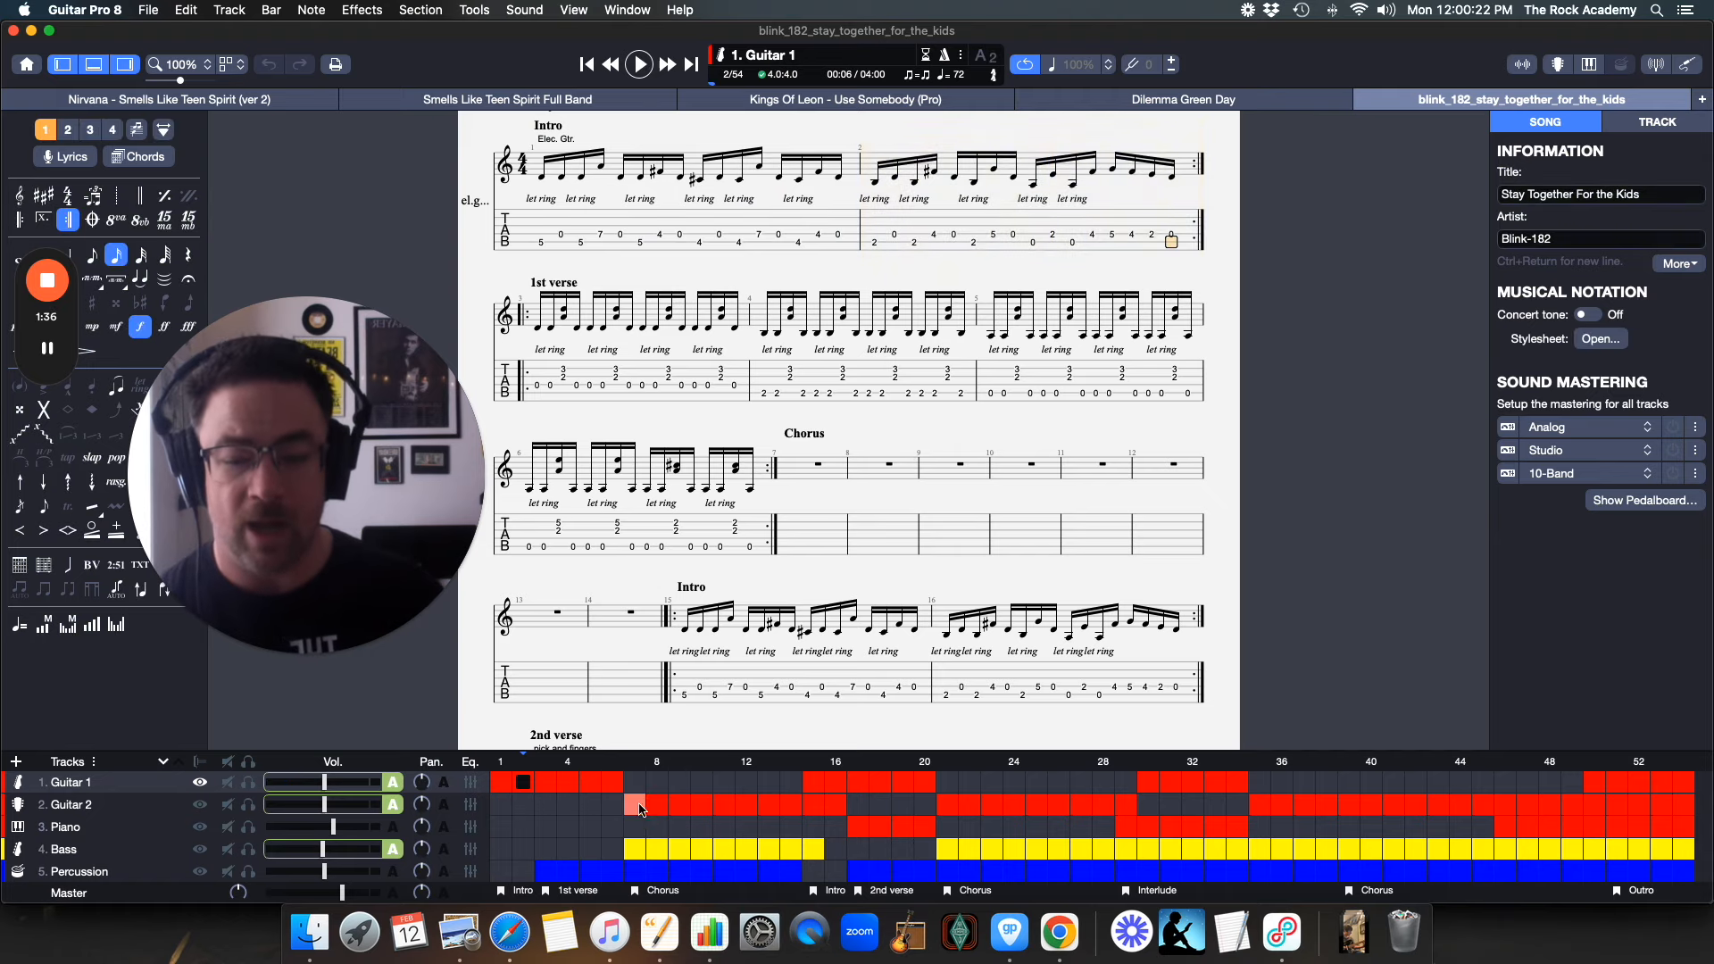
left_click(638, 808)
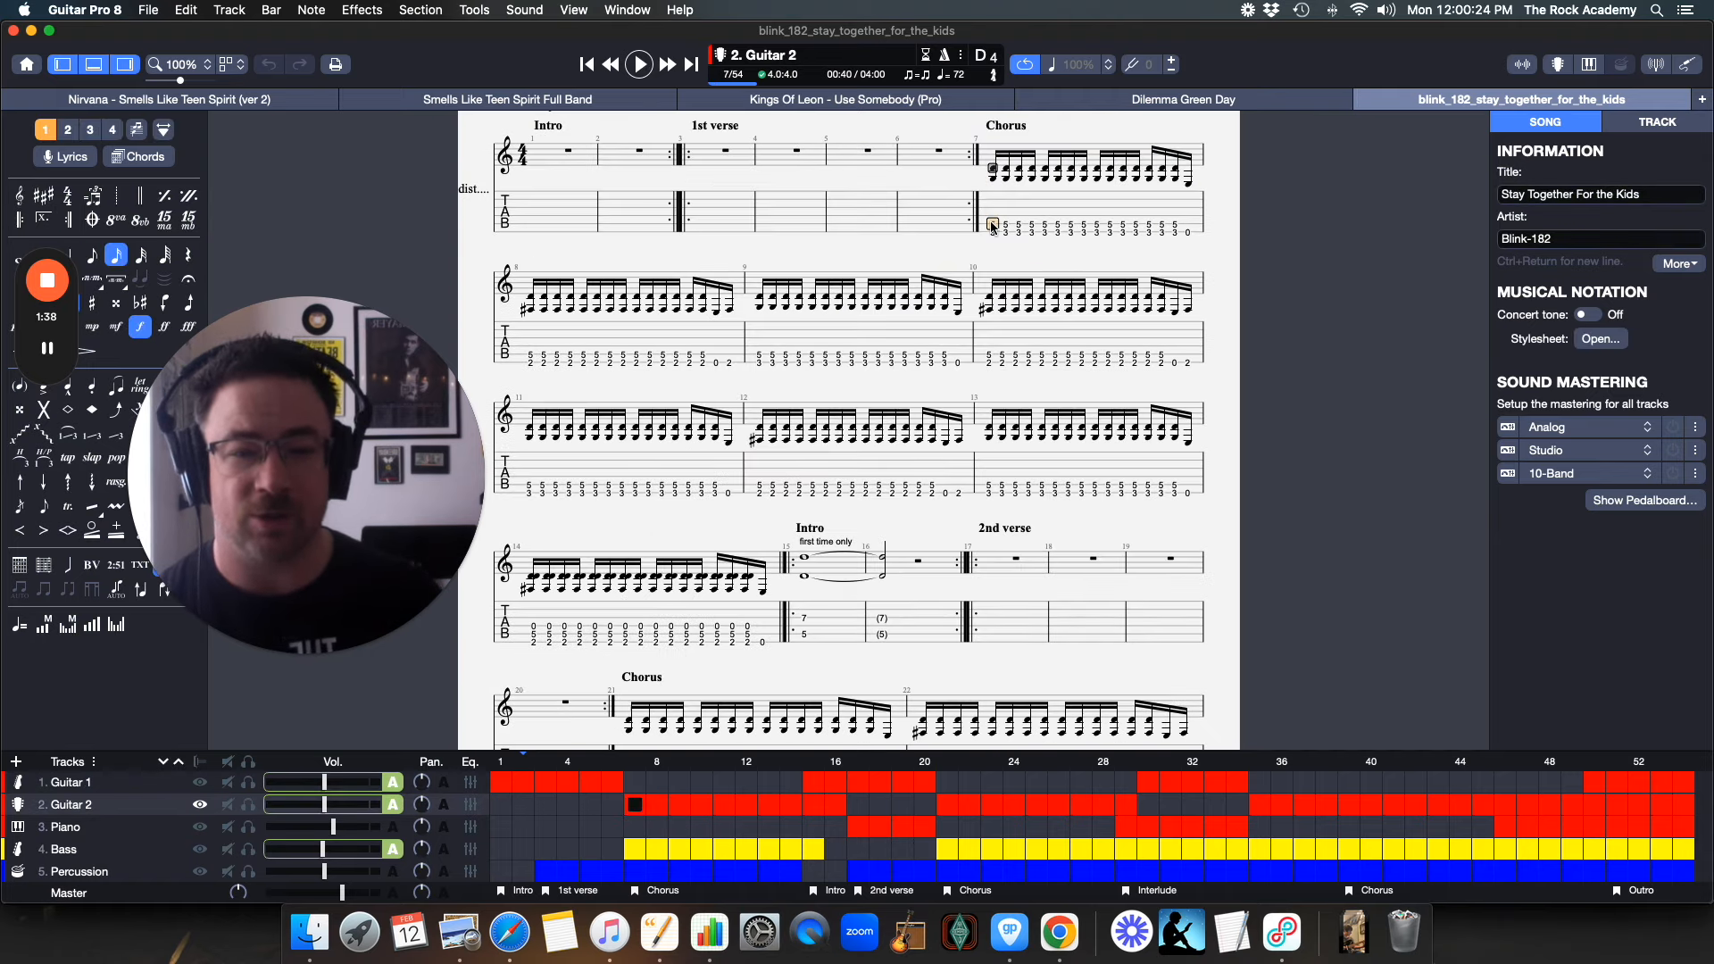
key("space")
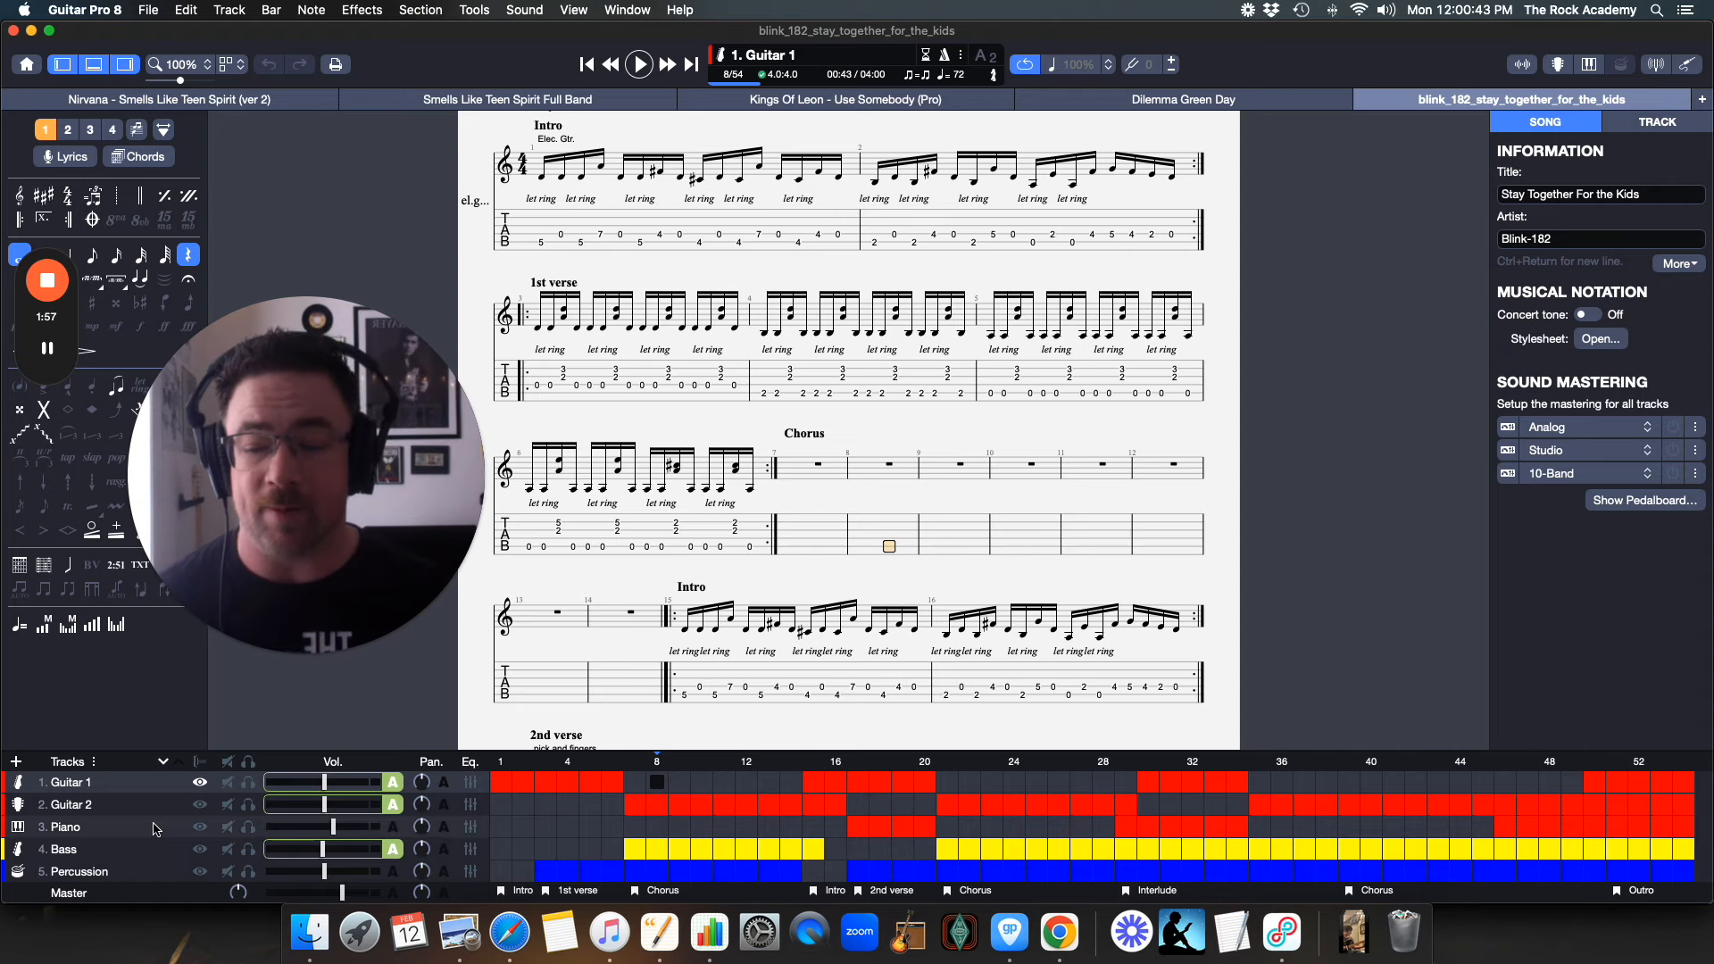
left_click(71, 804)
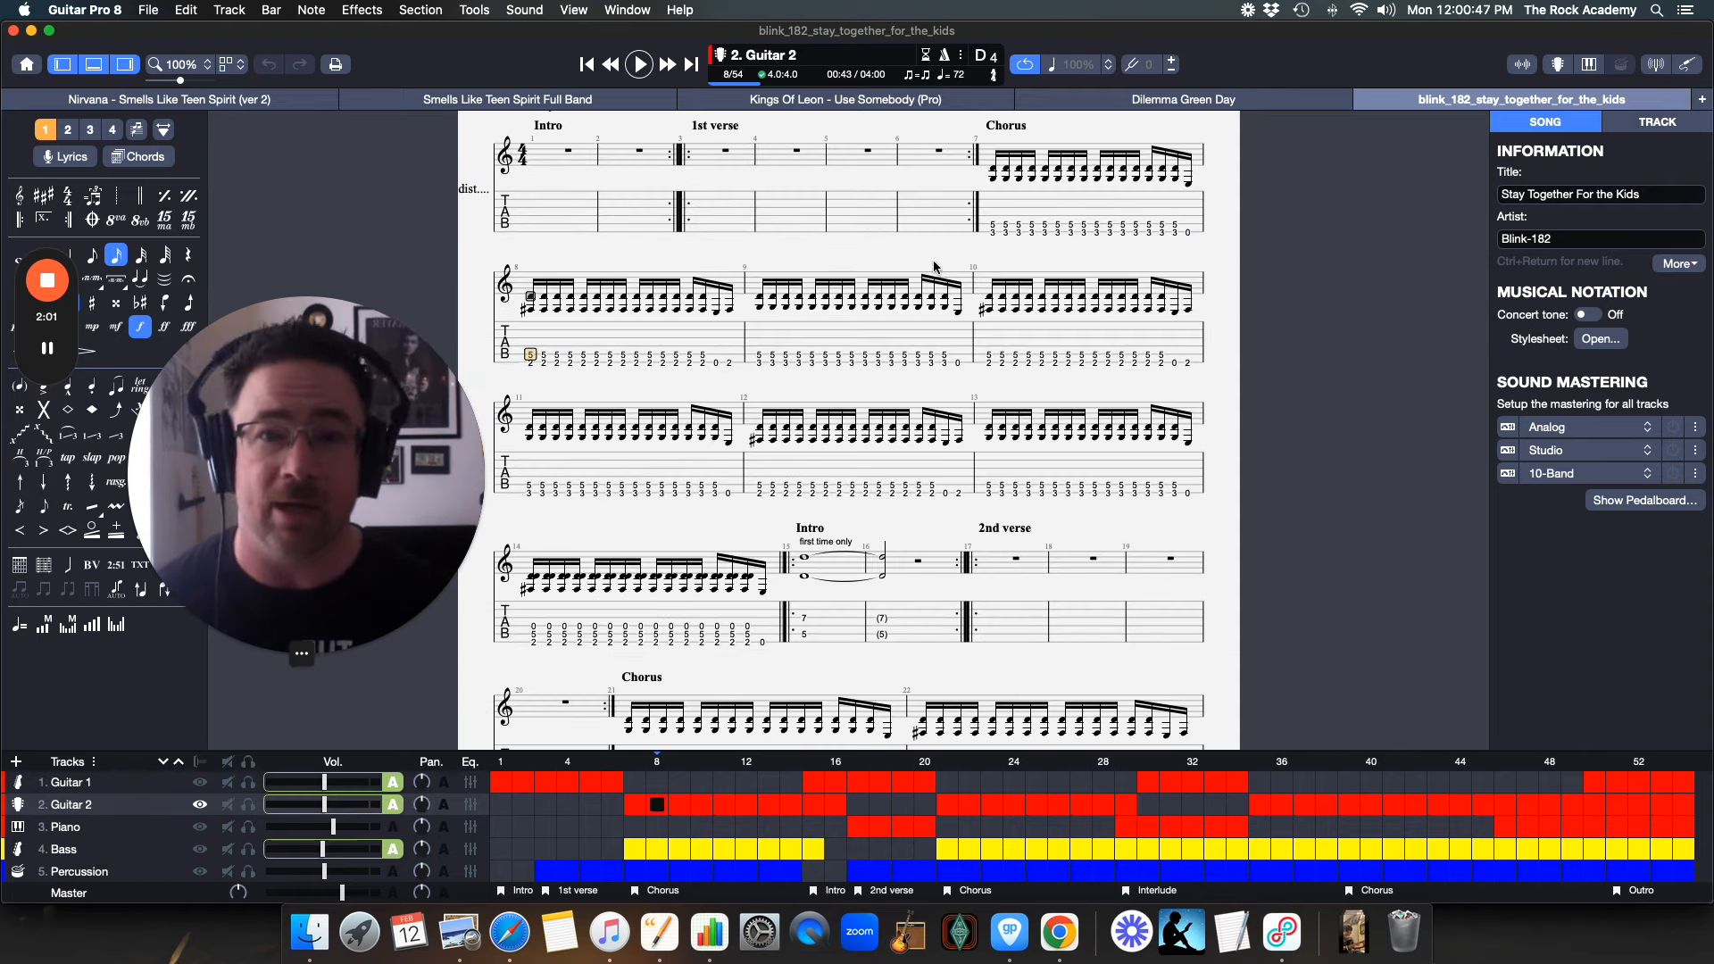
scroll(950, 333, "up", 5)
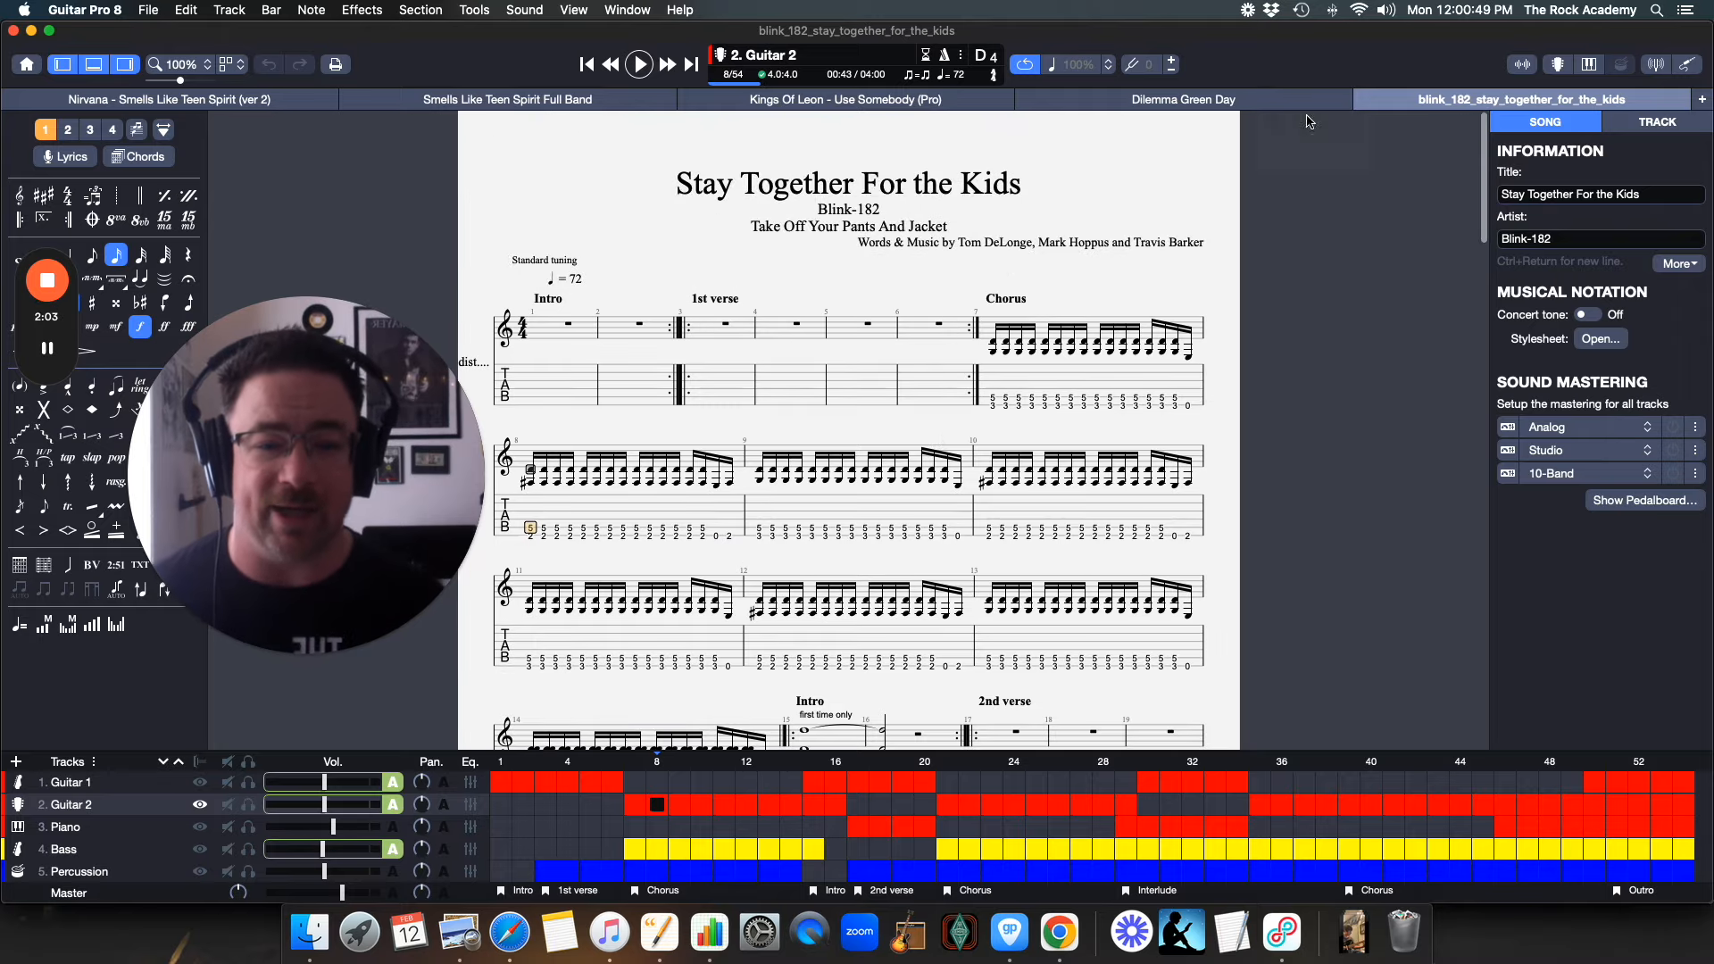
left_click(70, 782)
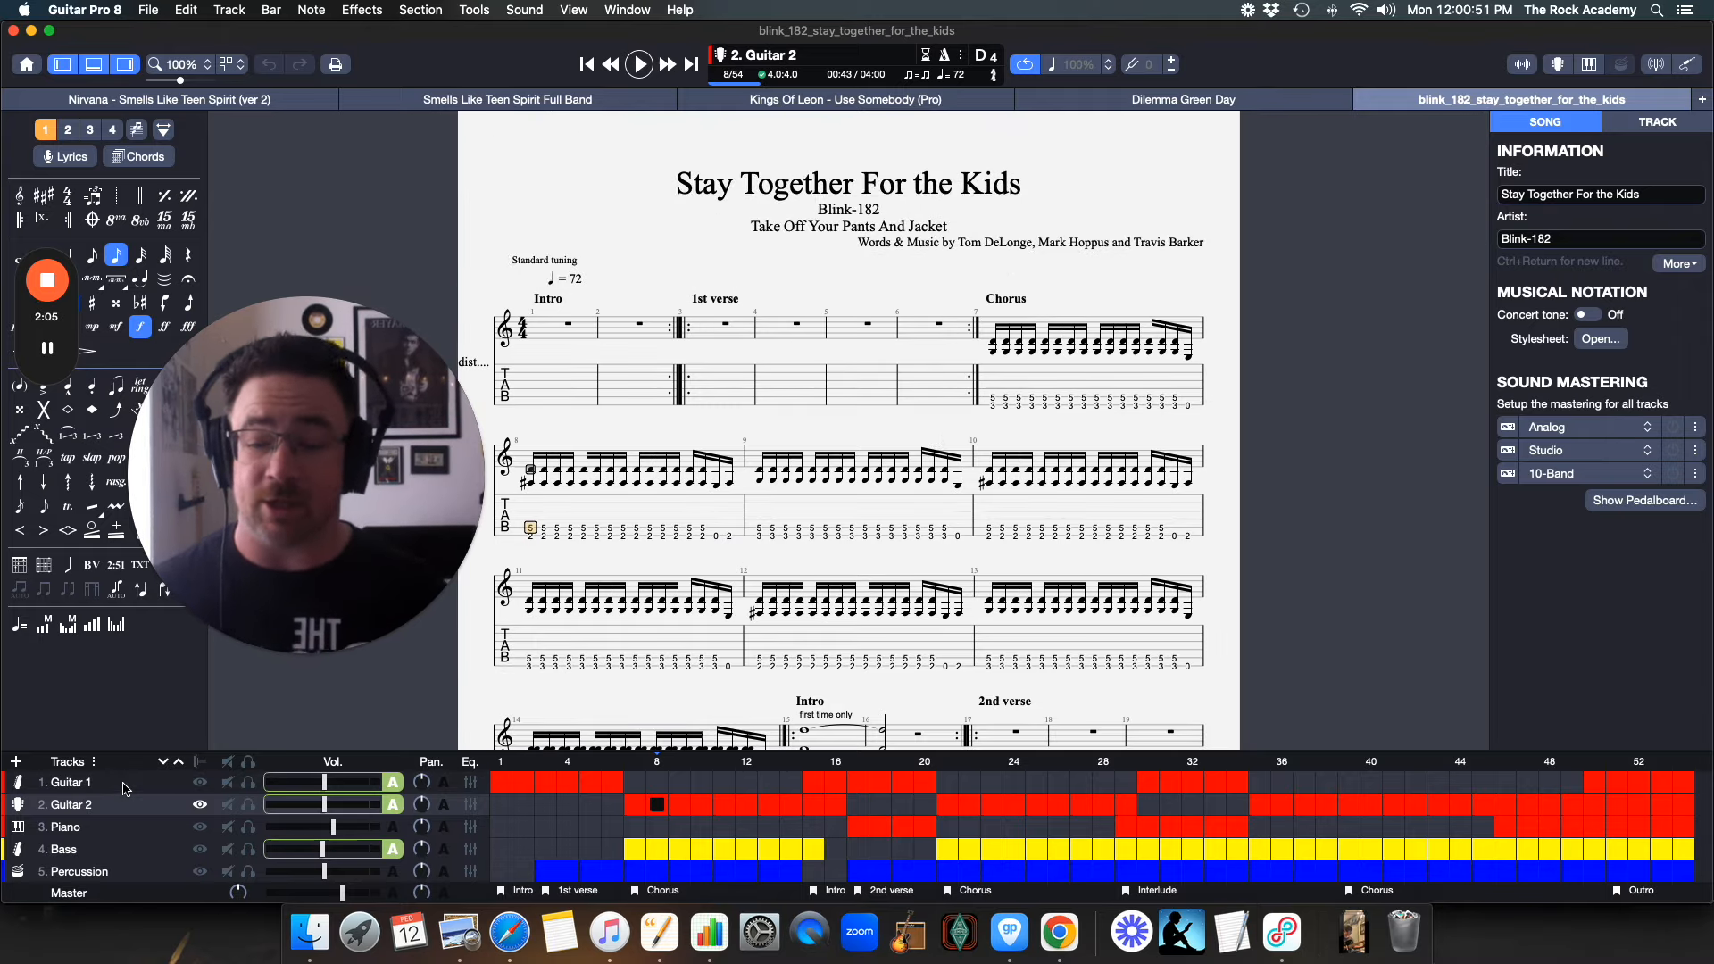
Add a new Clean electric guitar track with its abbreviated name cleared.
left_click(16, 762)
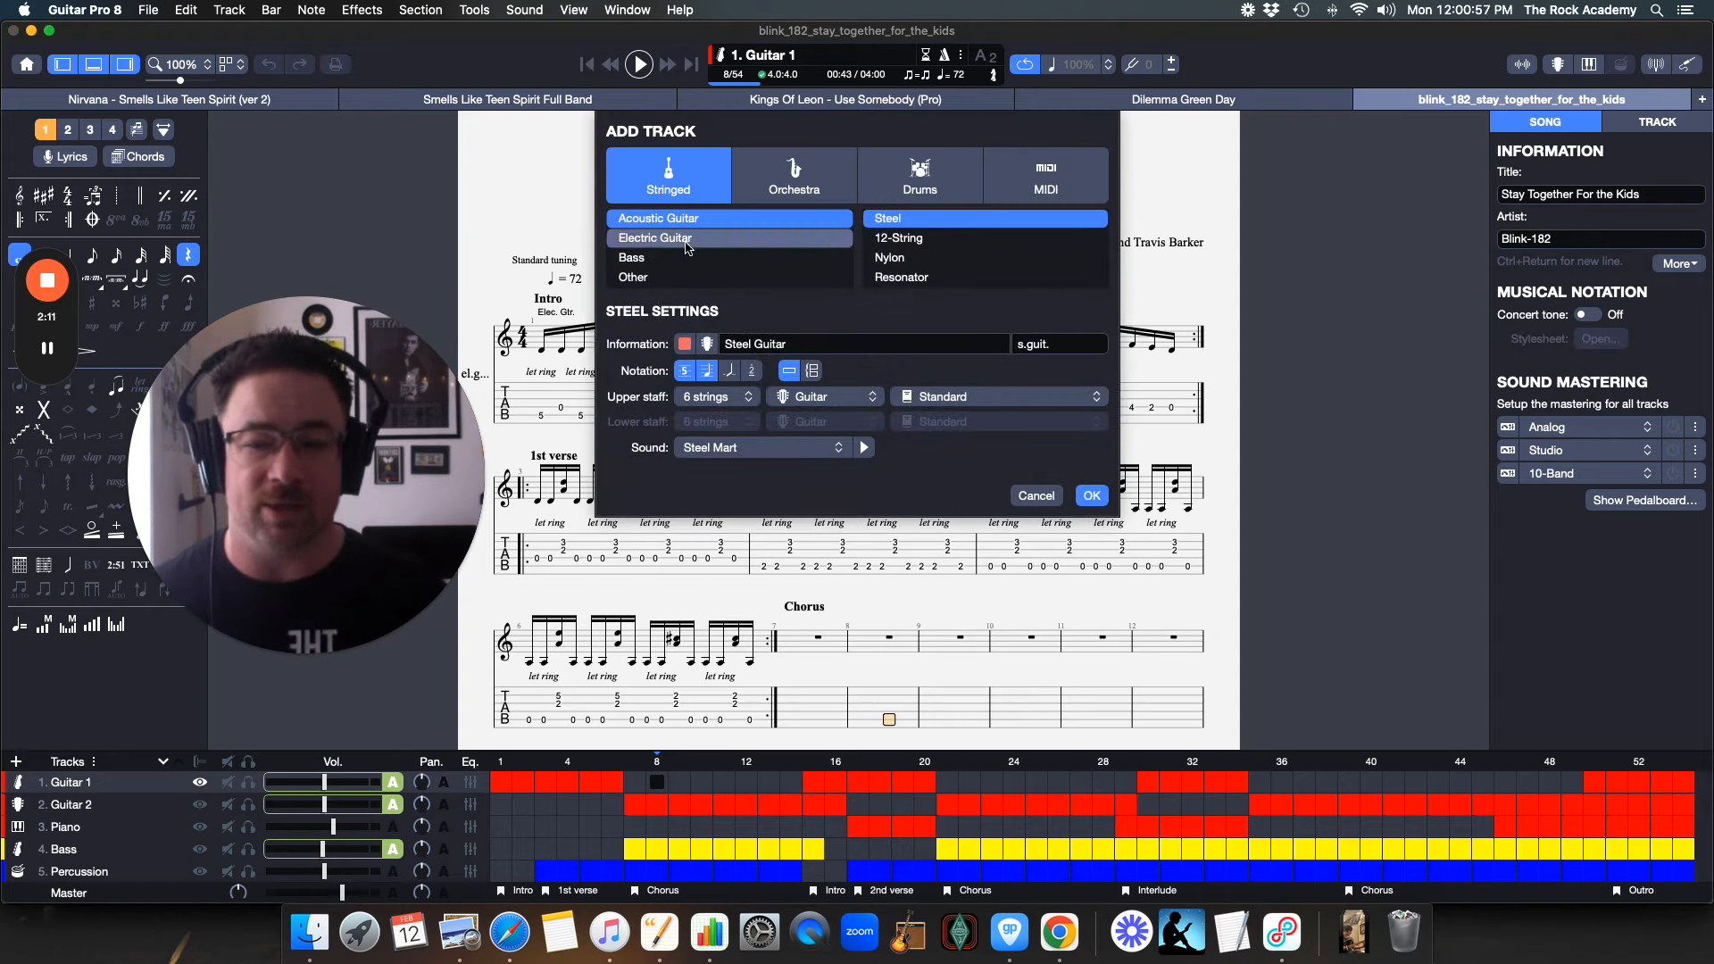
left_click(846, 240)
left_click(894, 260)
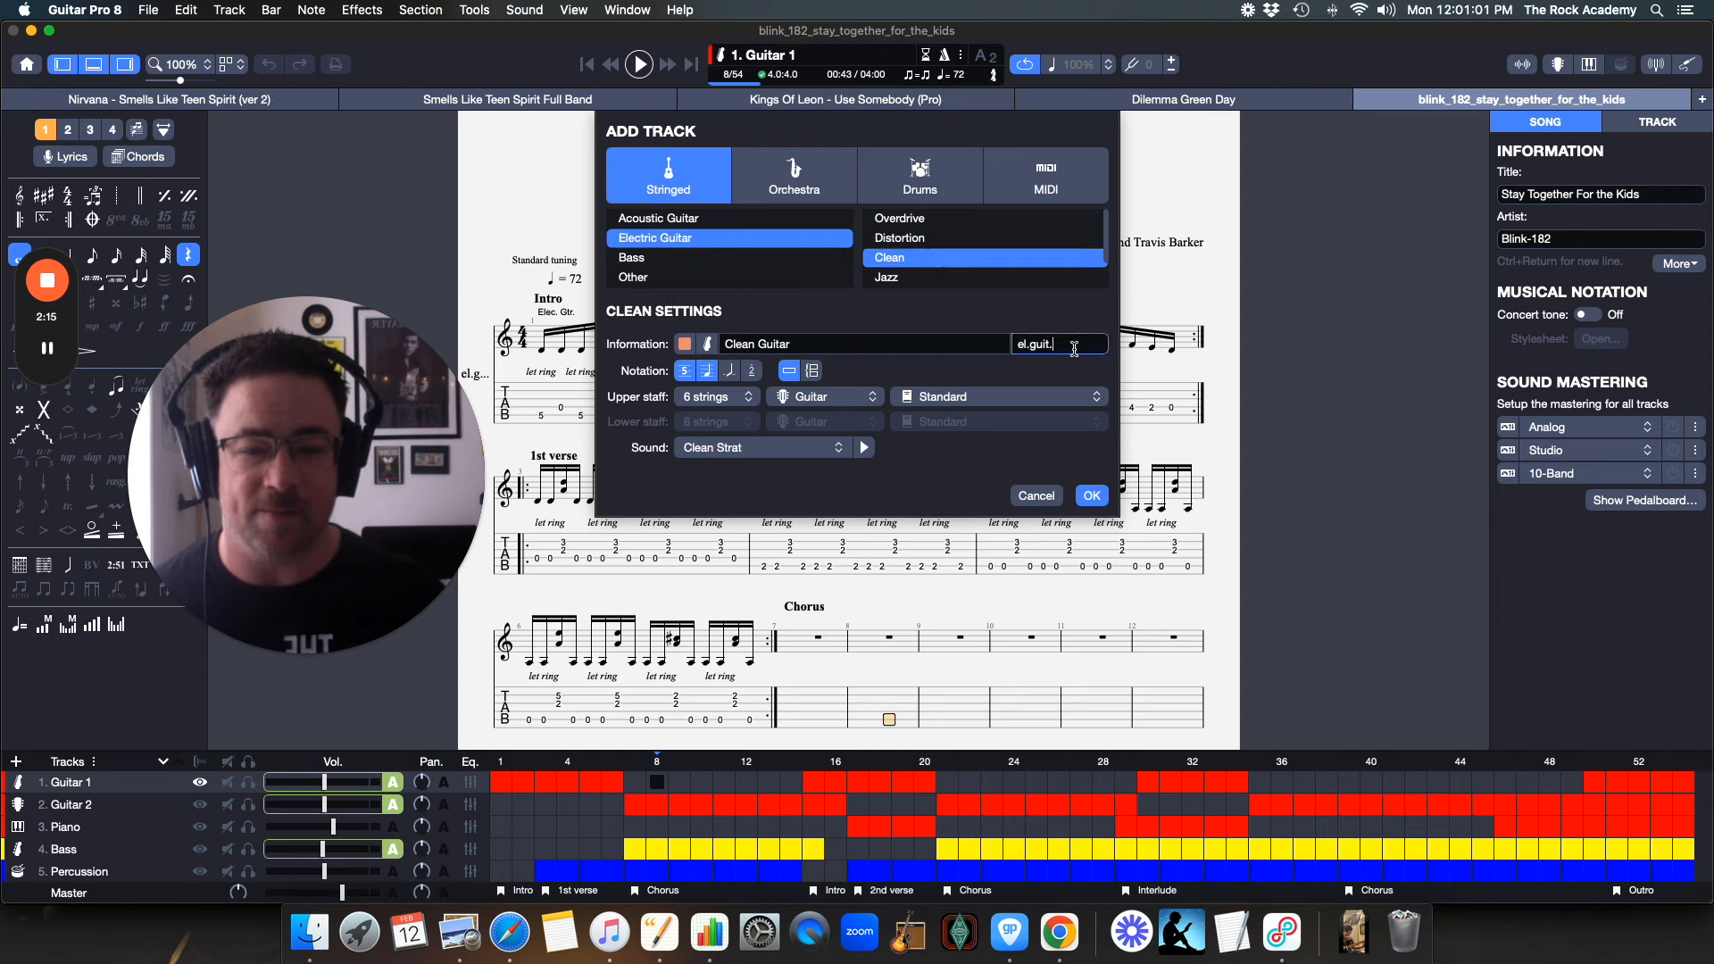
key("BackSpace")
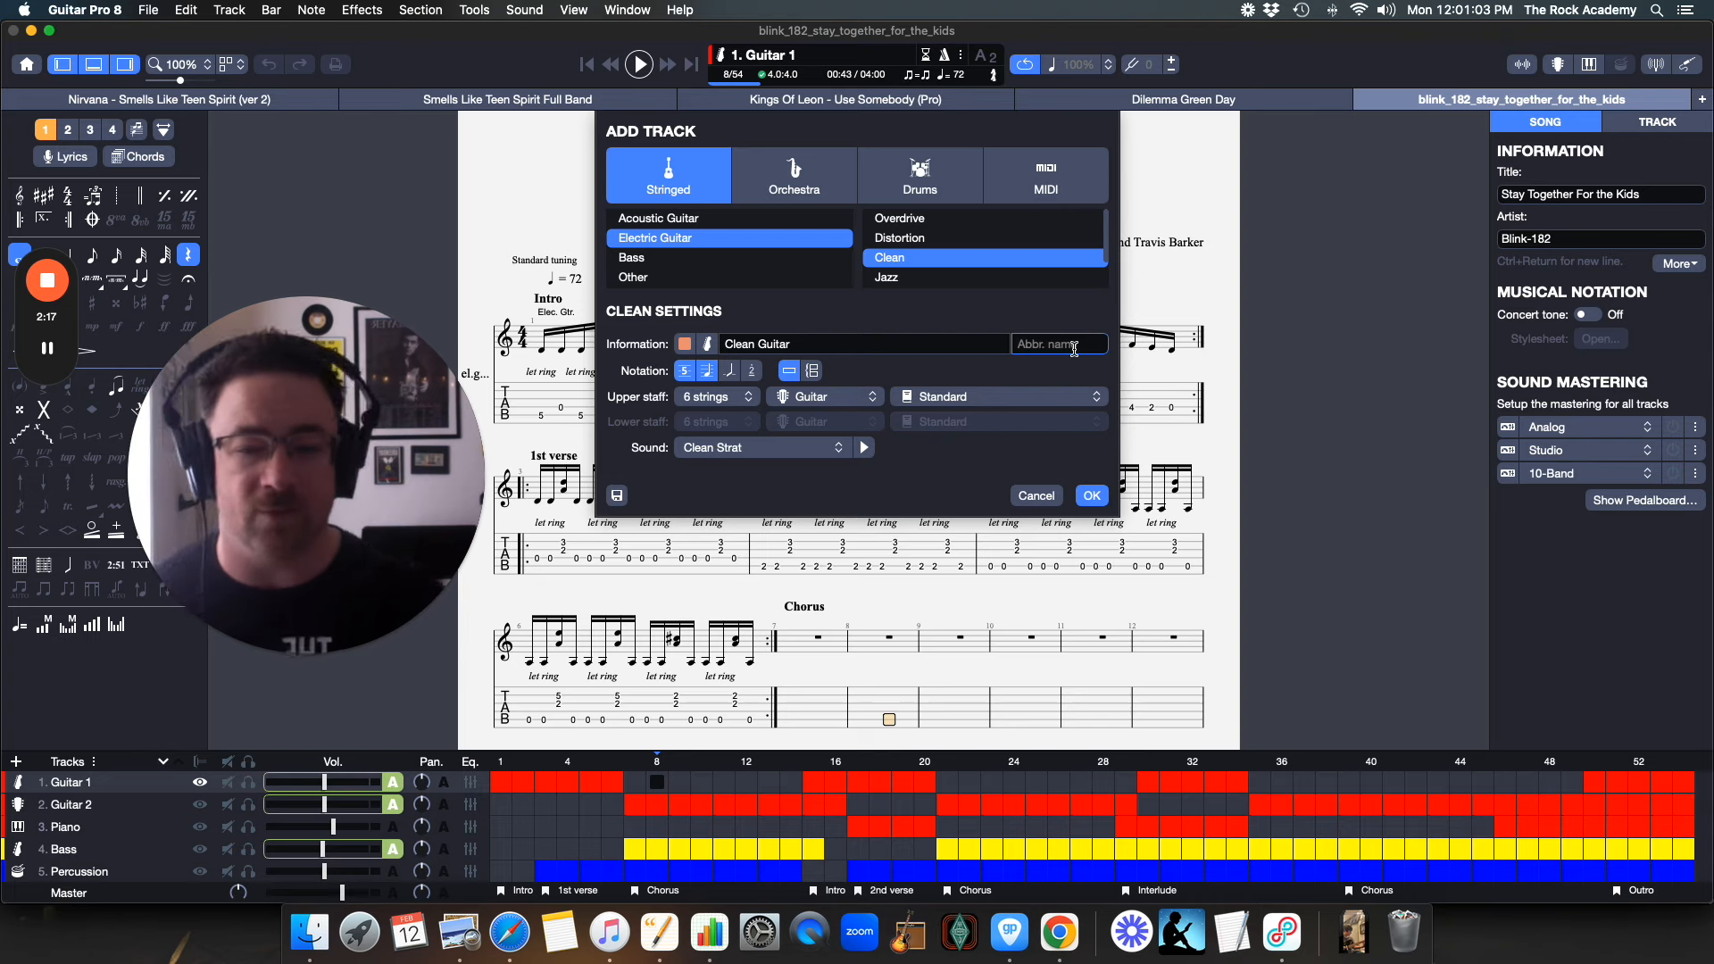
left_click(1091, 496)
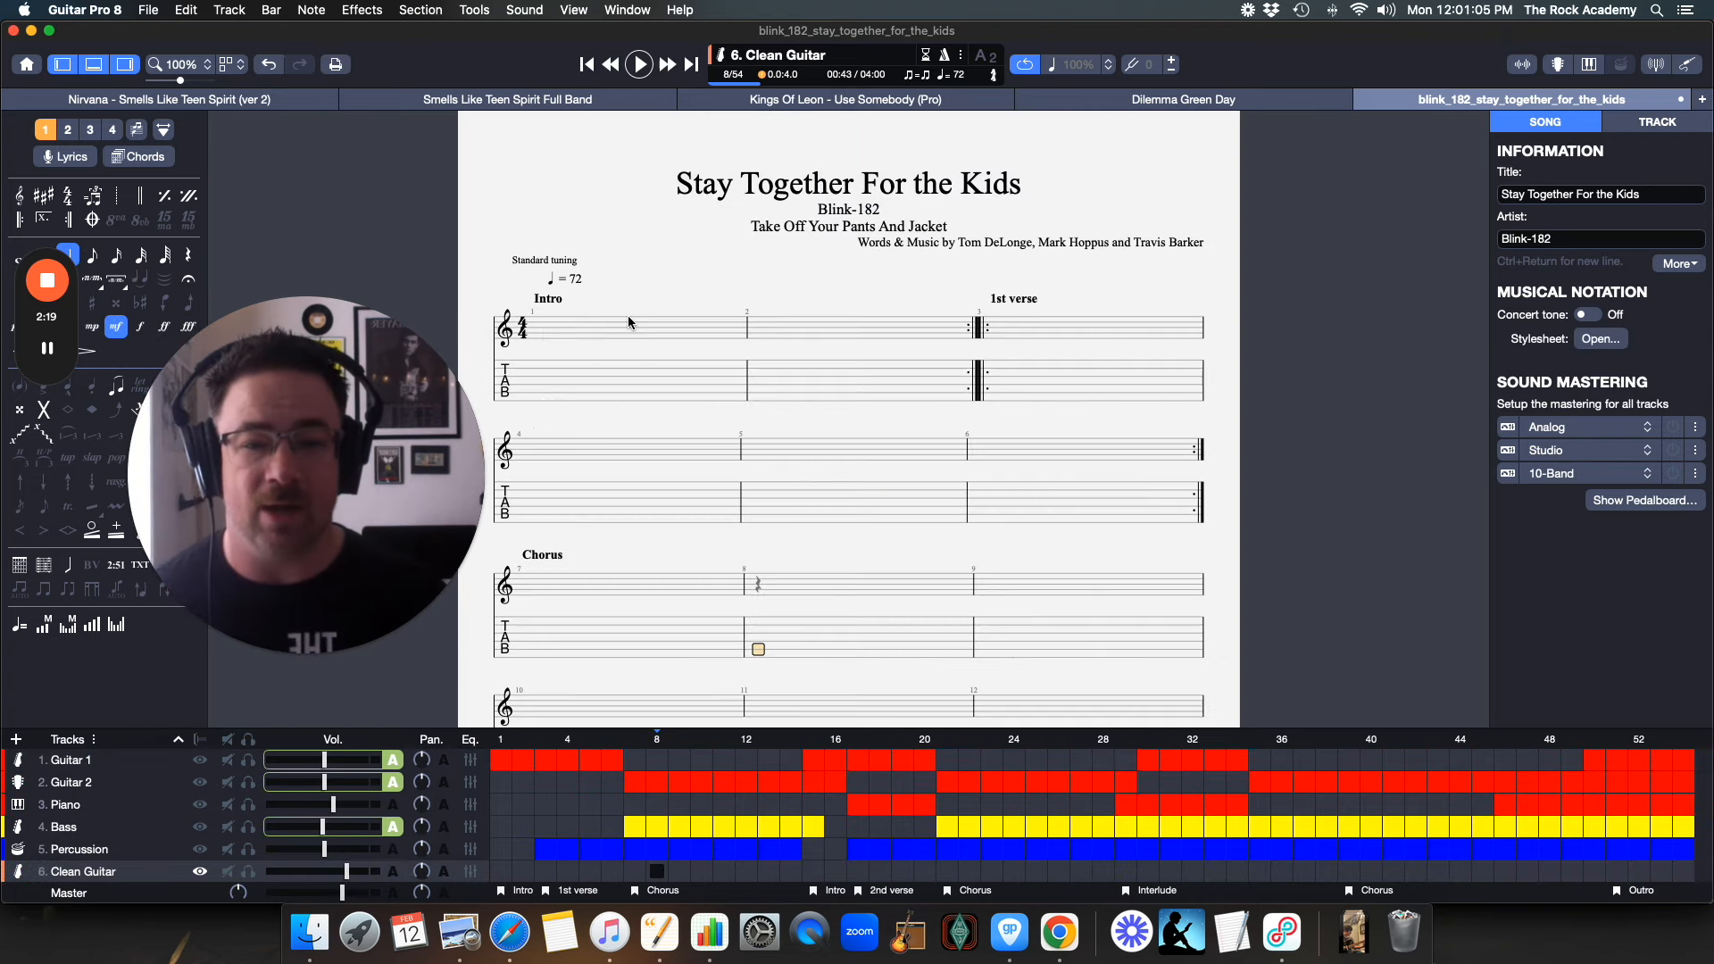
Select the whole Guitar 1 part and paste it into the empty Clean Guitar track.
left_click(120, 760)
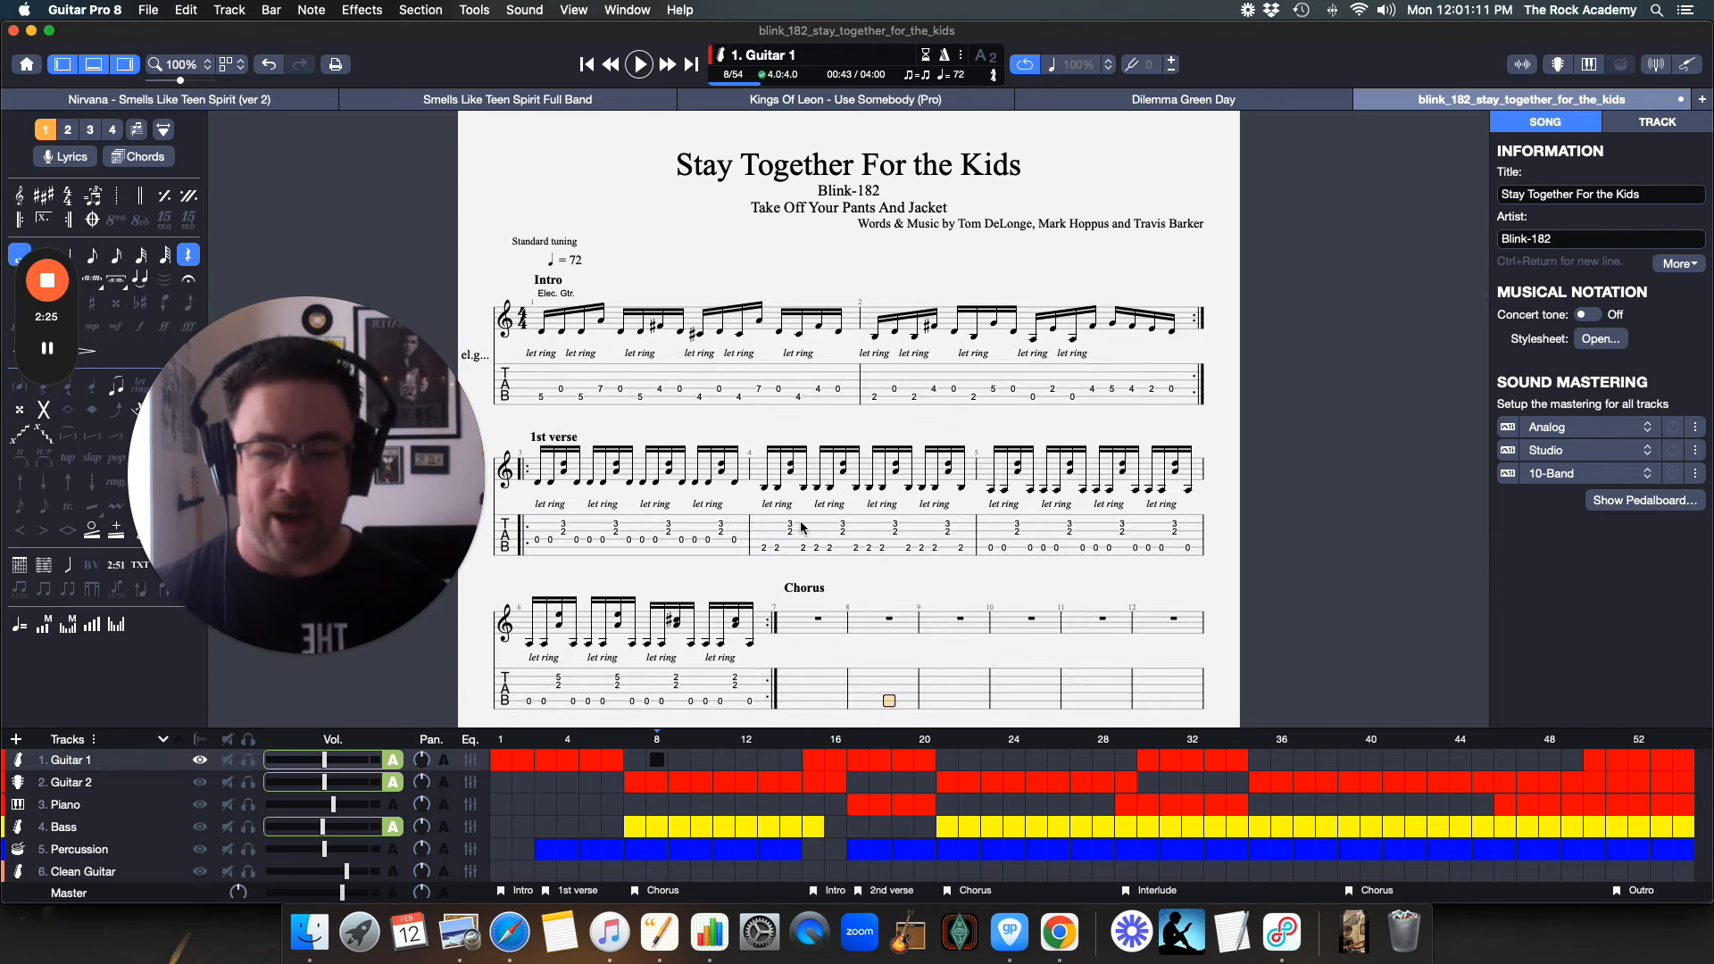
left_click_drag(799, 521, 556, 509)
left_click(545, 395)
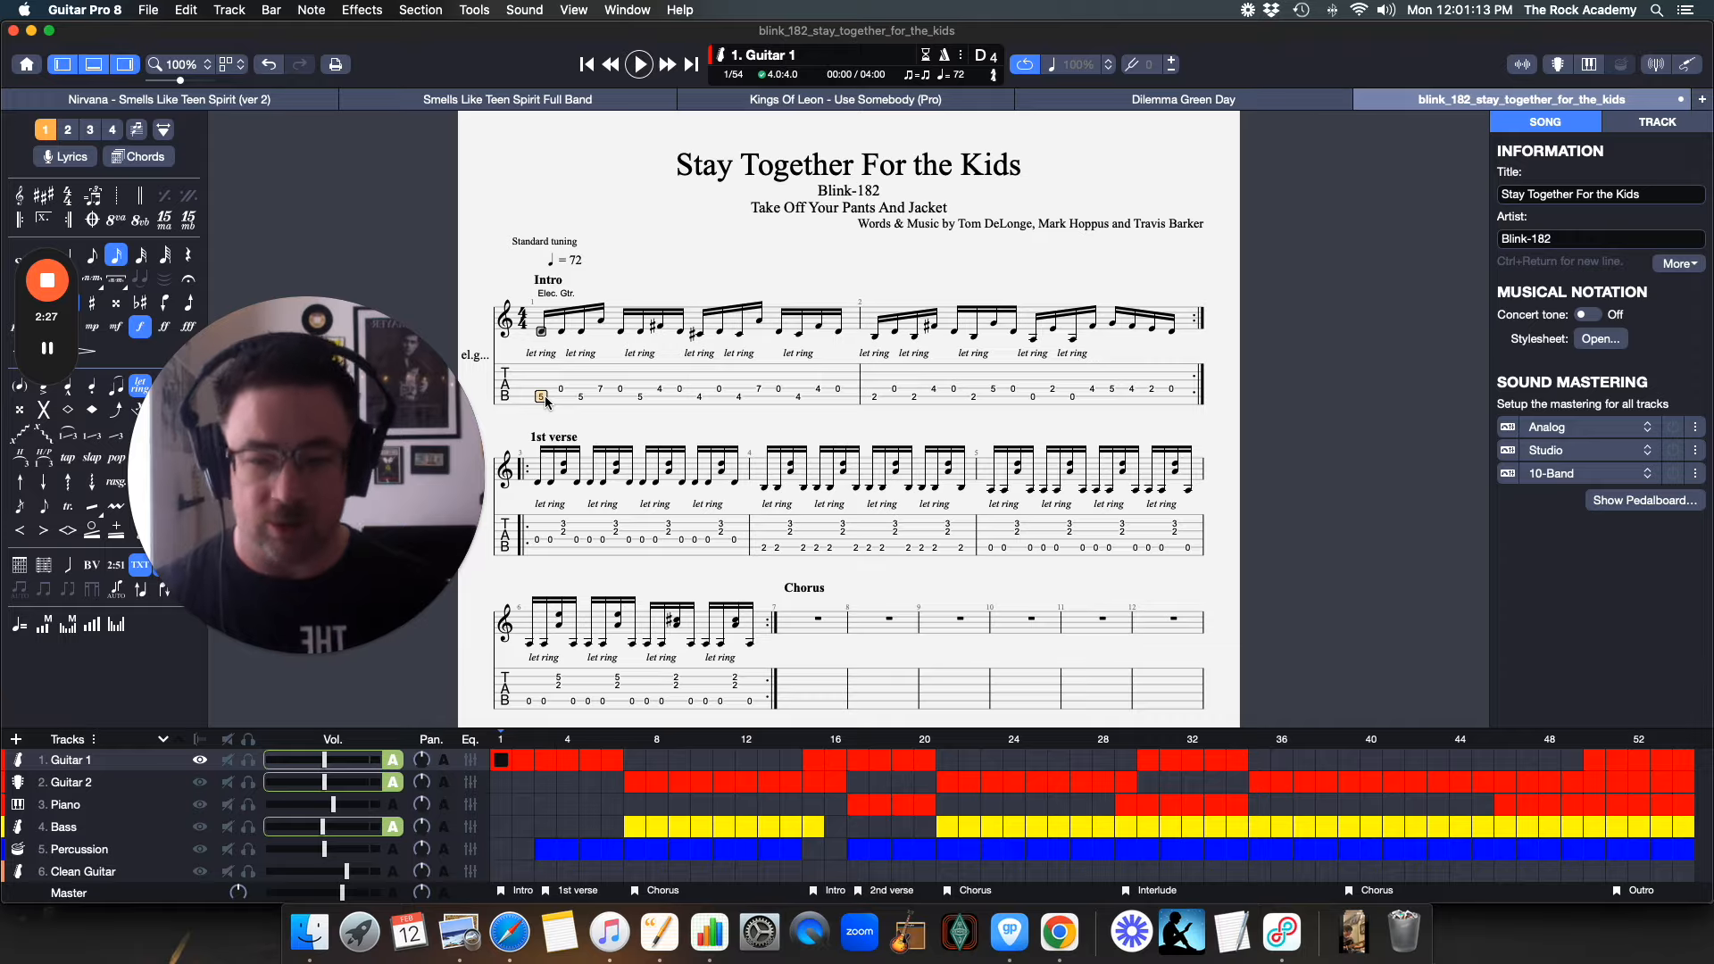
key("cmd+a")
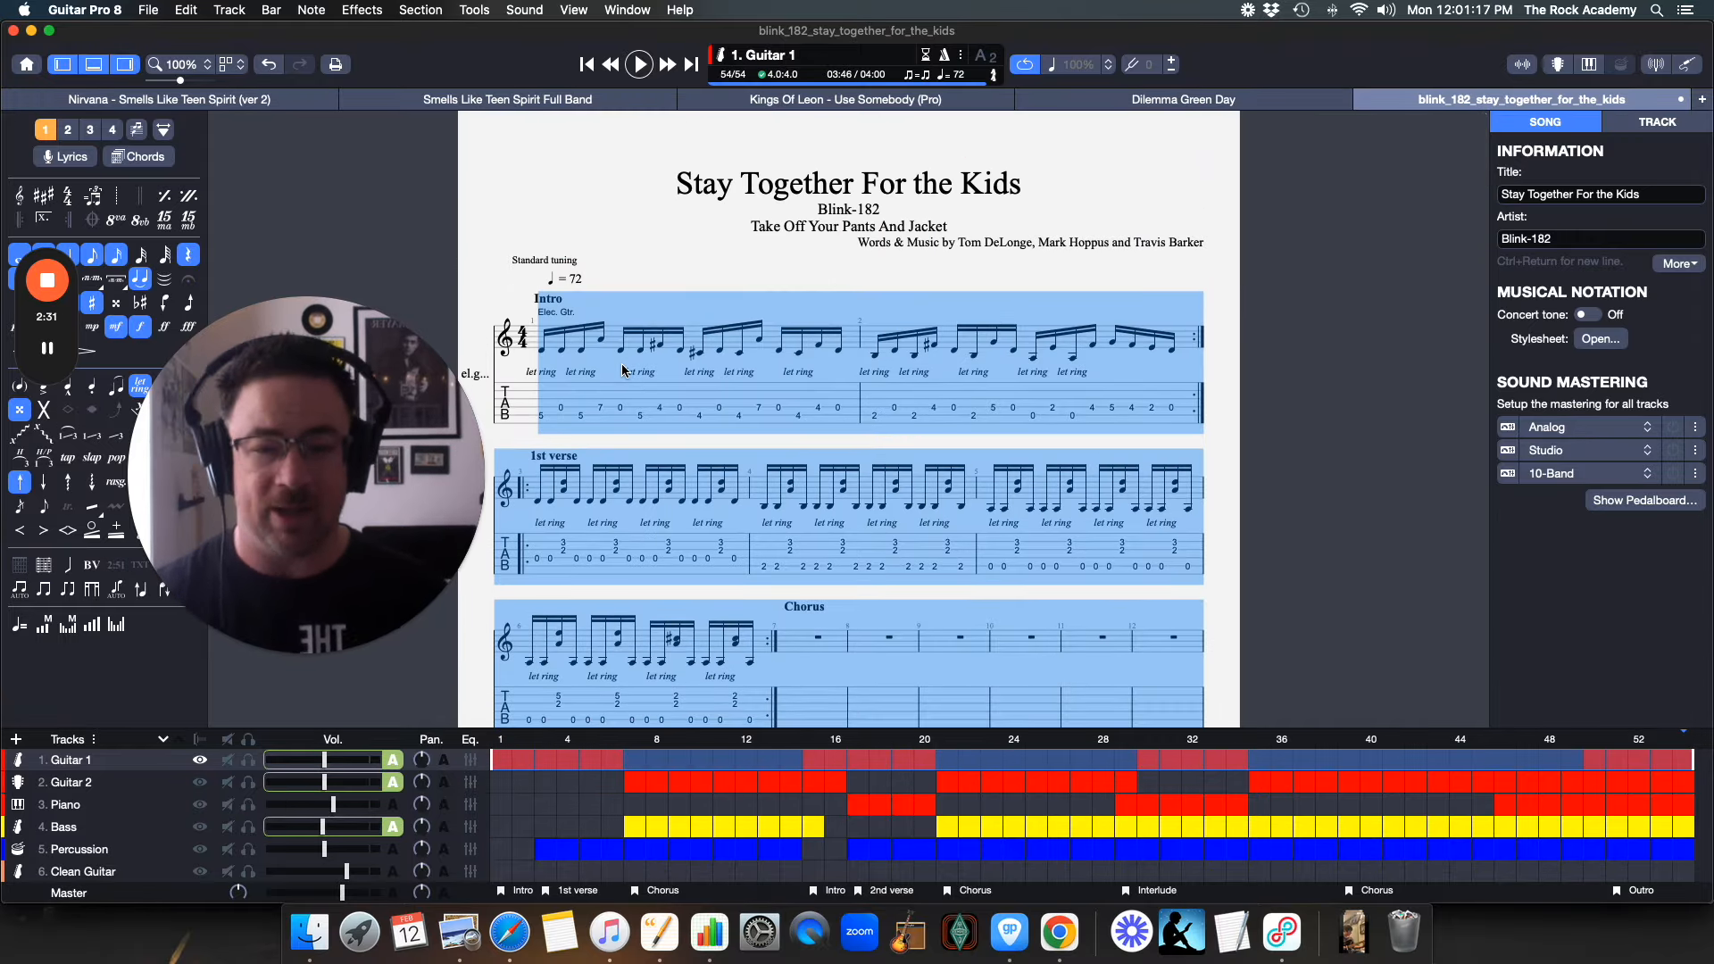
left_click(83, 872)
scroll(594, 349, "up", 15)
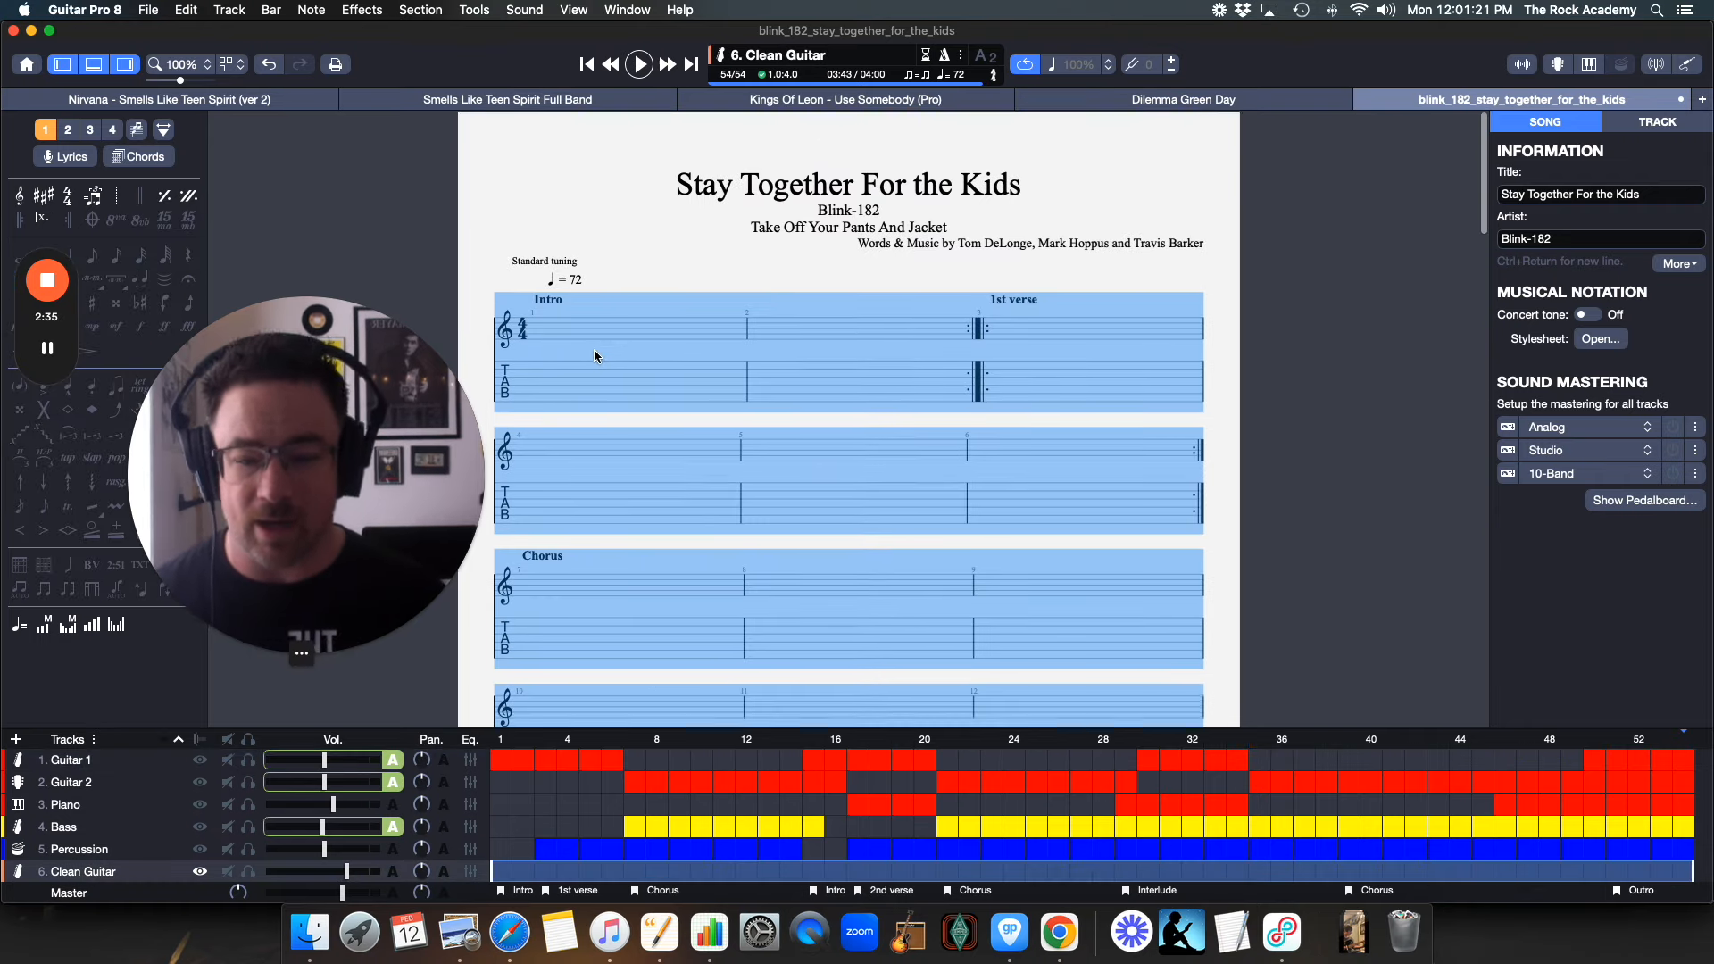
key("super+v")
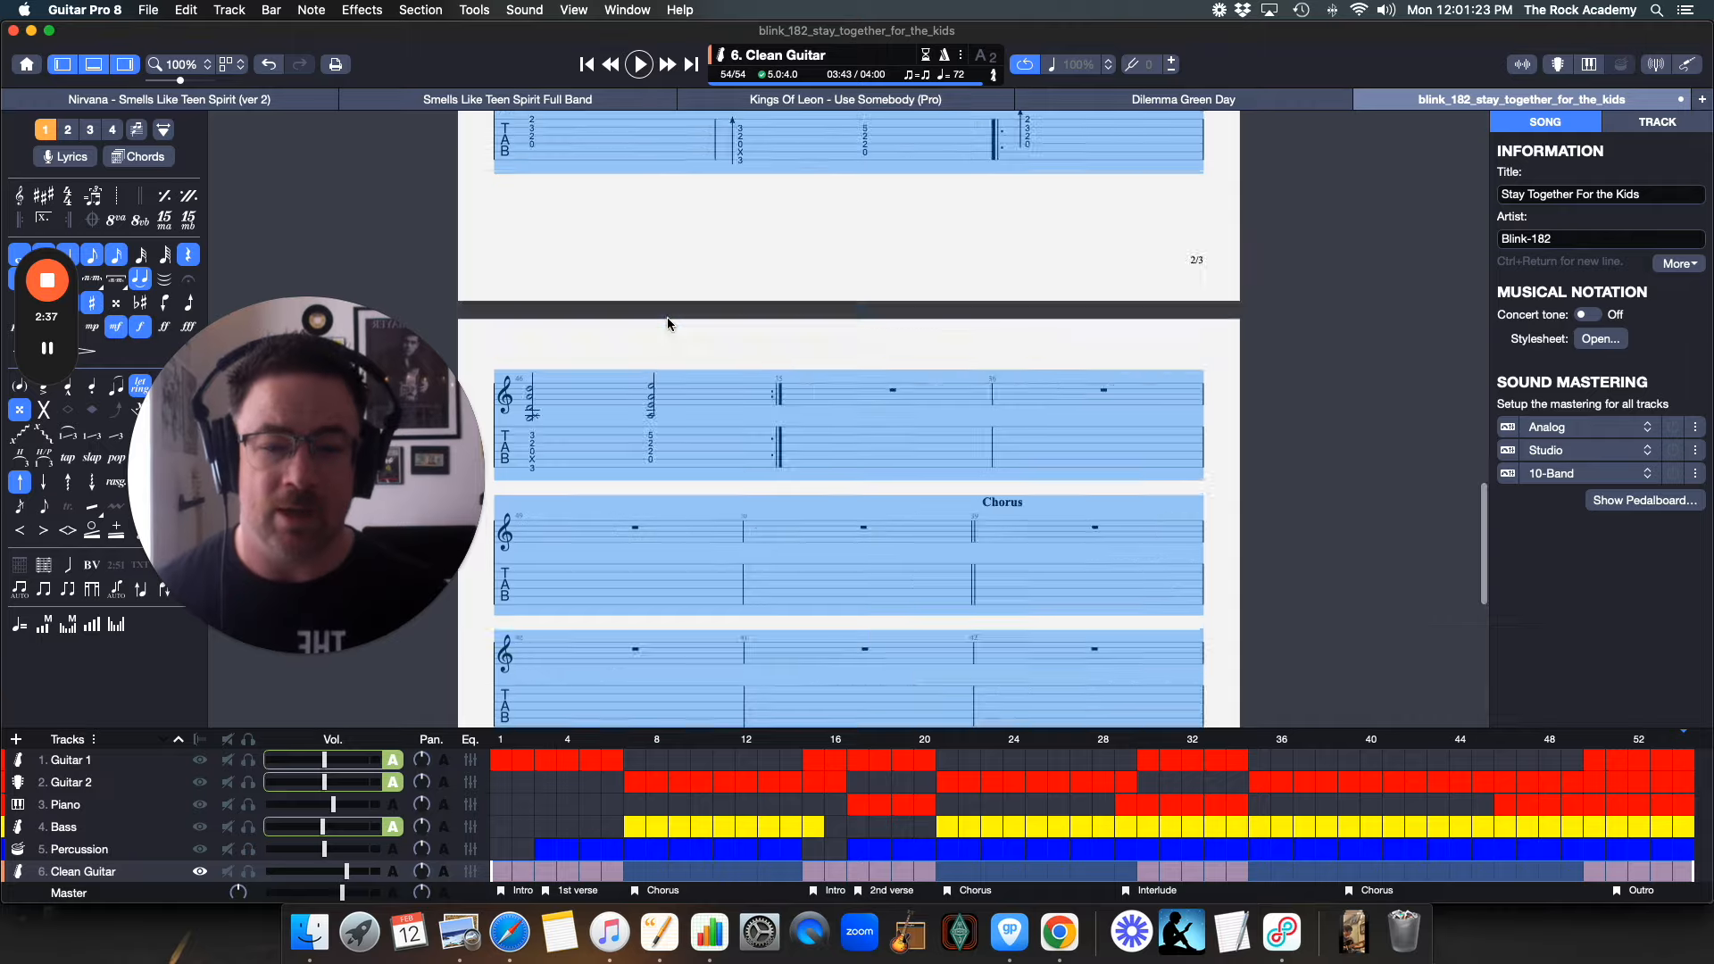
left_click(569, 418)
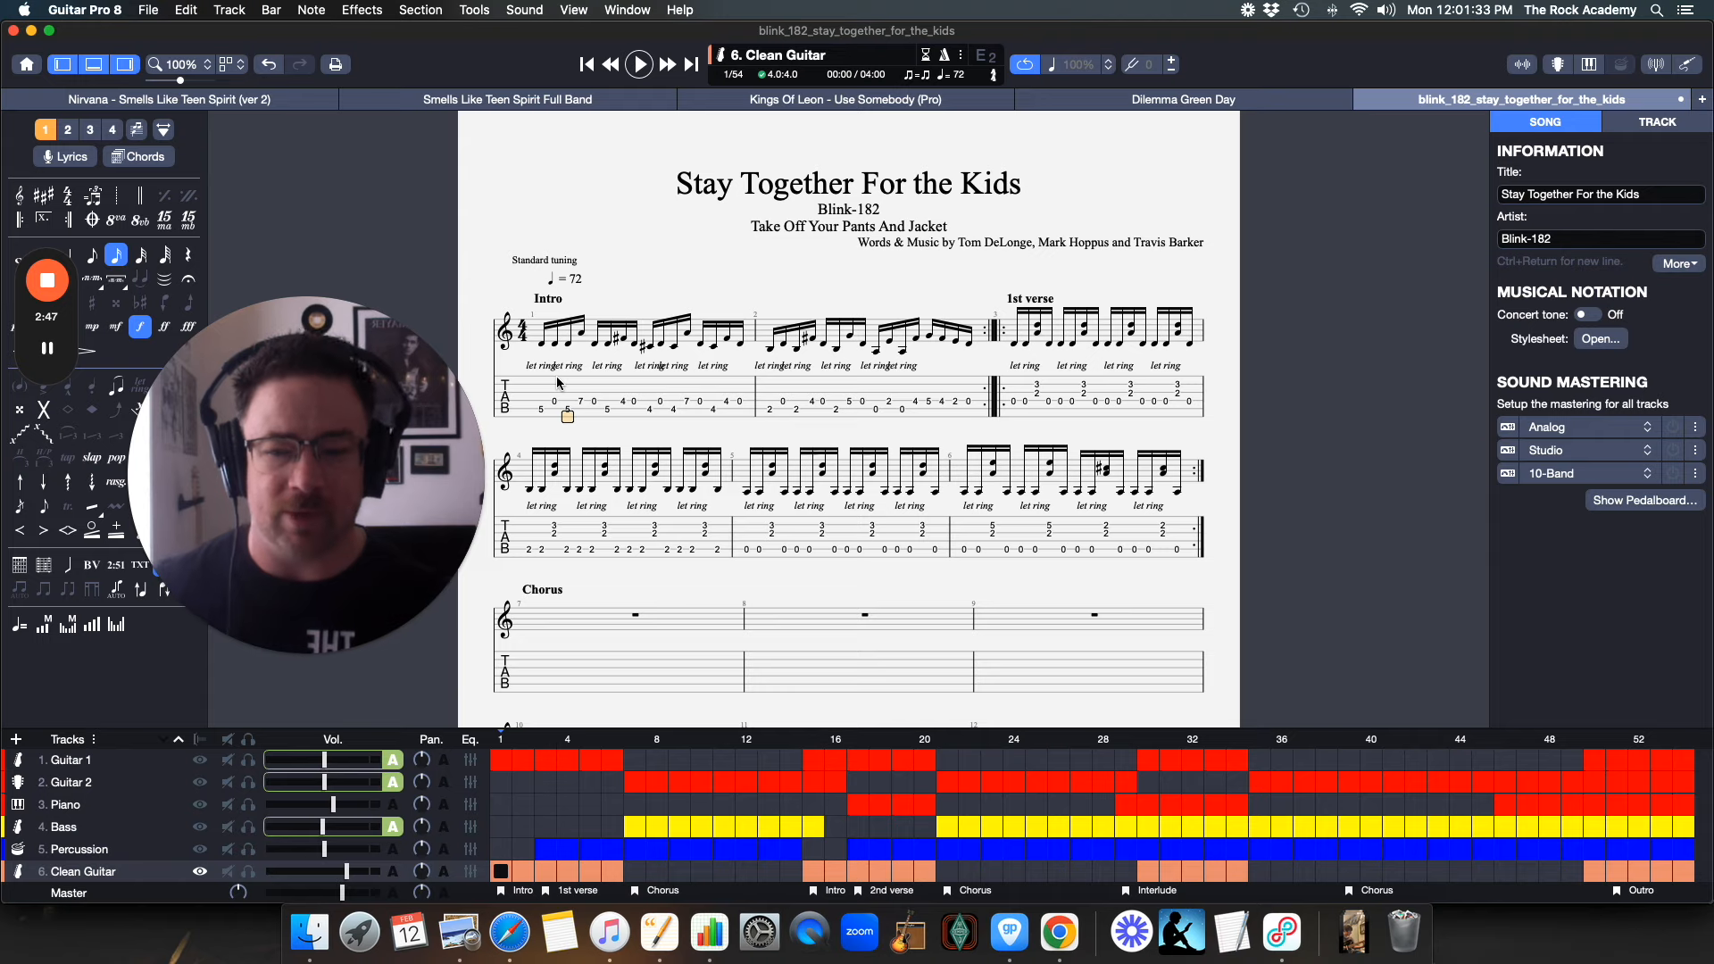
scroll(784, 420, "down", 3)
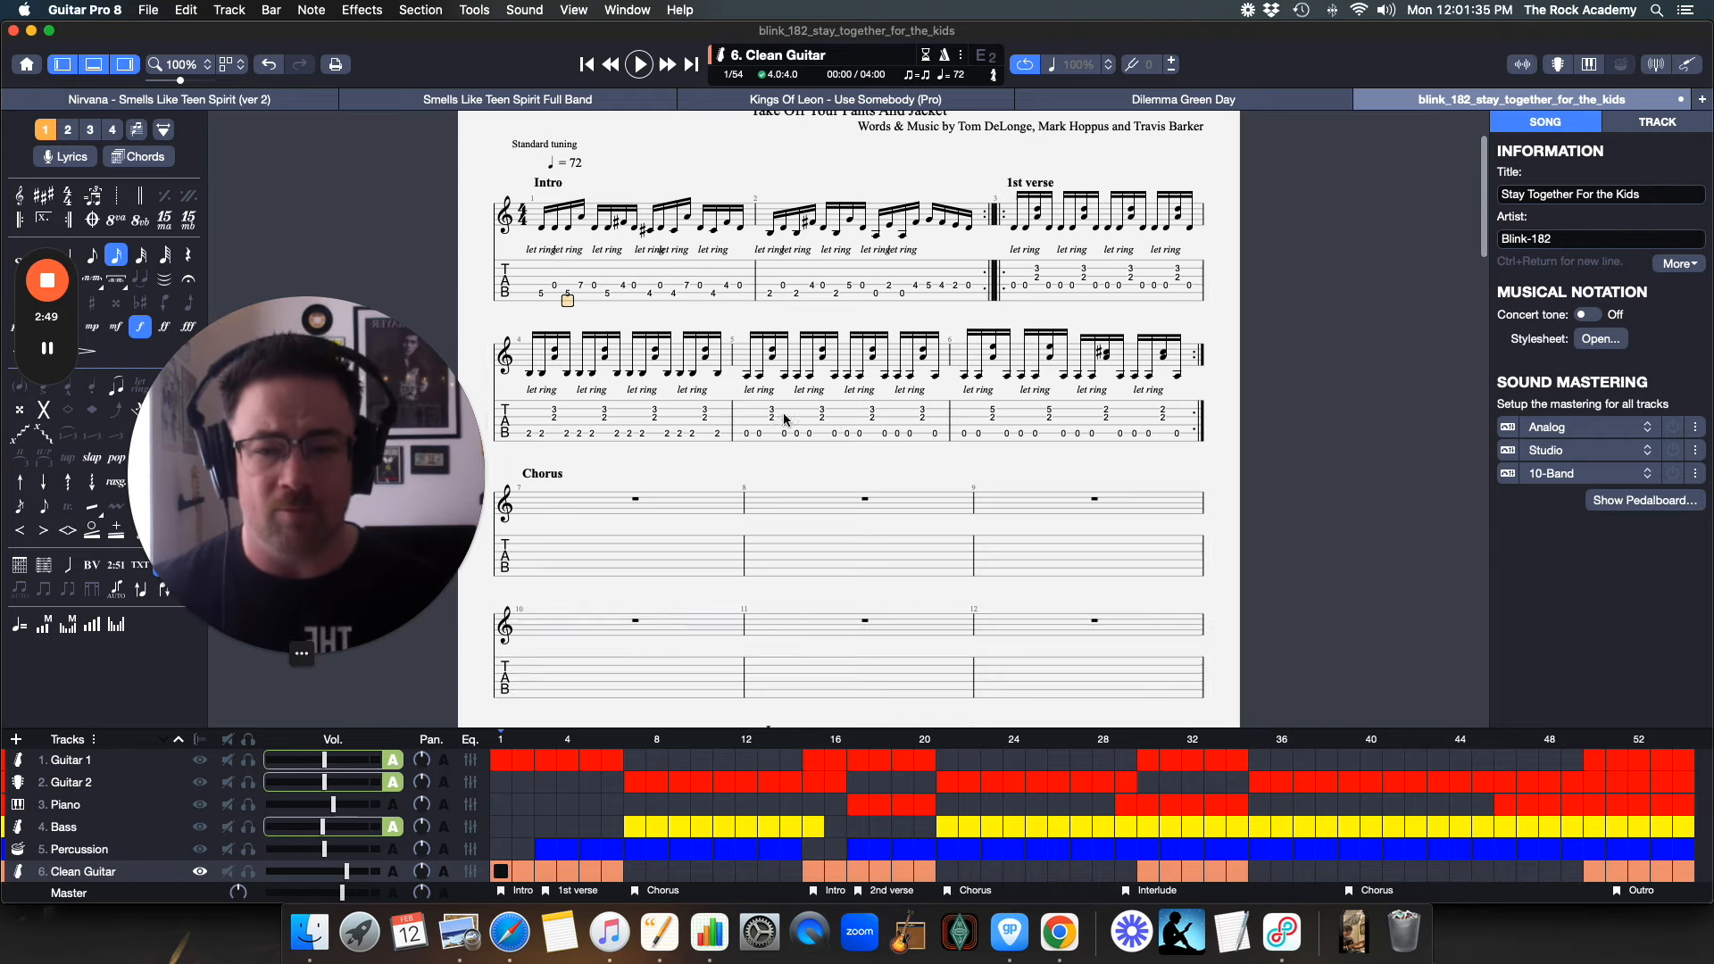
scroll(785, 419, "down", 3)
scroll(784, 419, "up", 6)
scroll(785, 420, "up", 3)
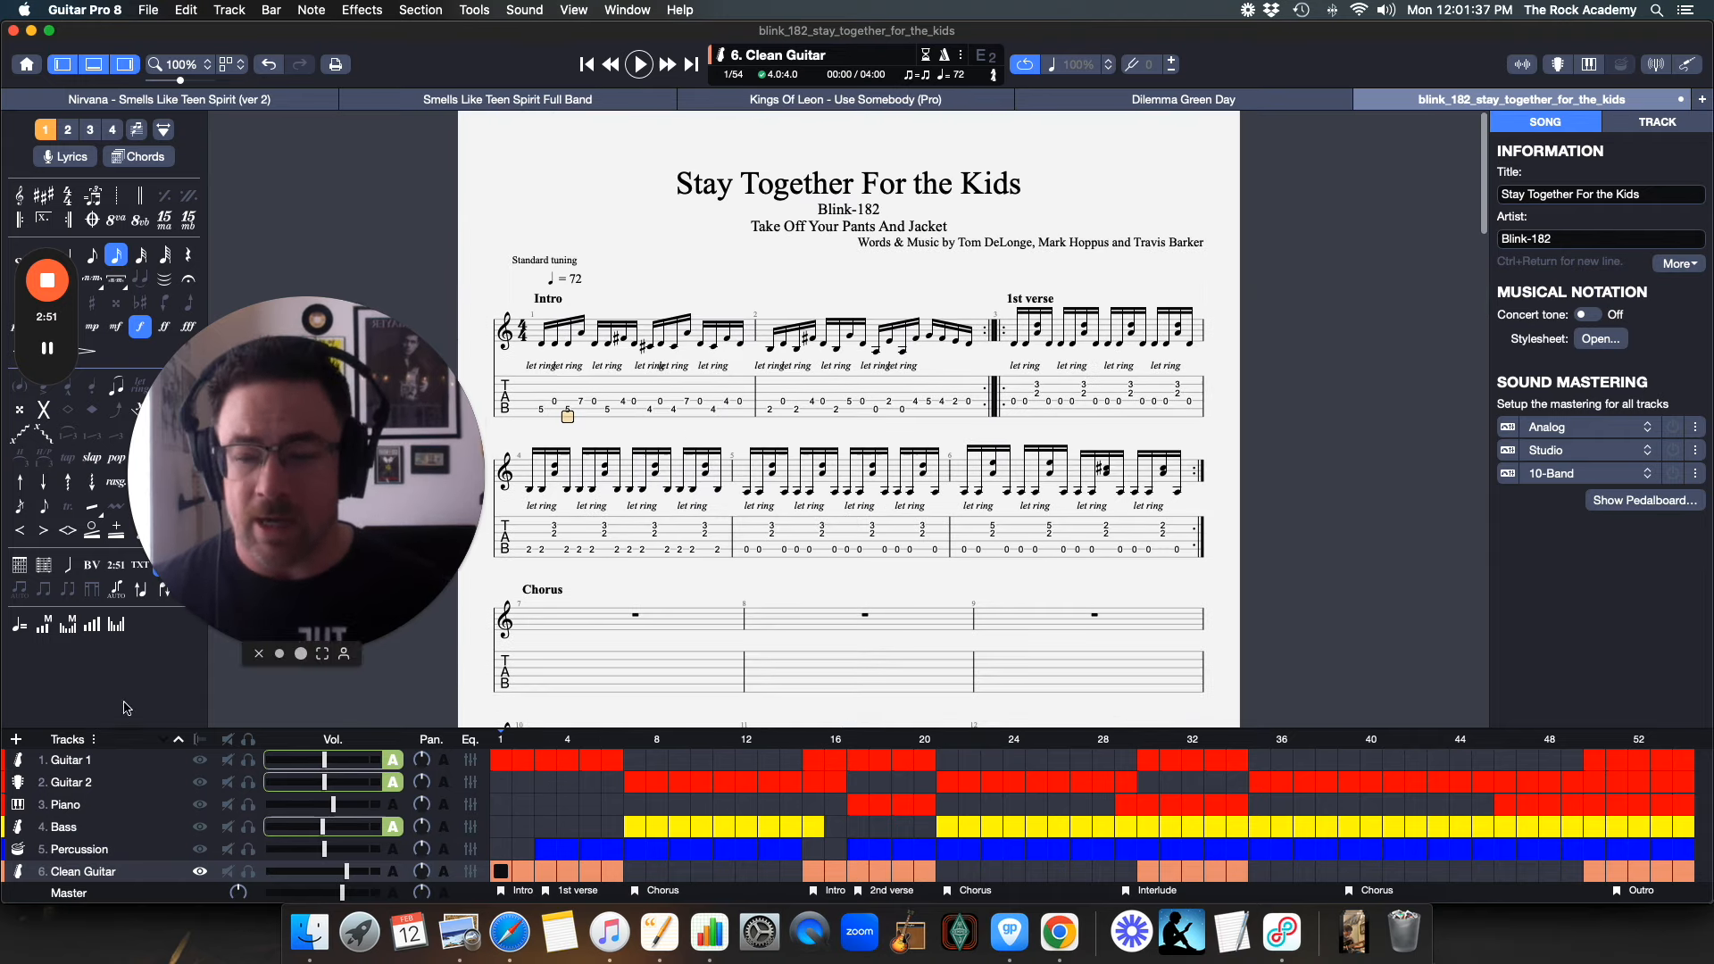
Copy Guitar 2's first chorus bars into the matching Clean Guitar chorus bars.
left_click(541, 406)
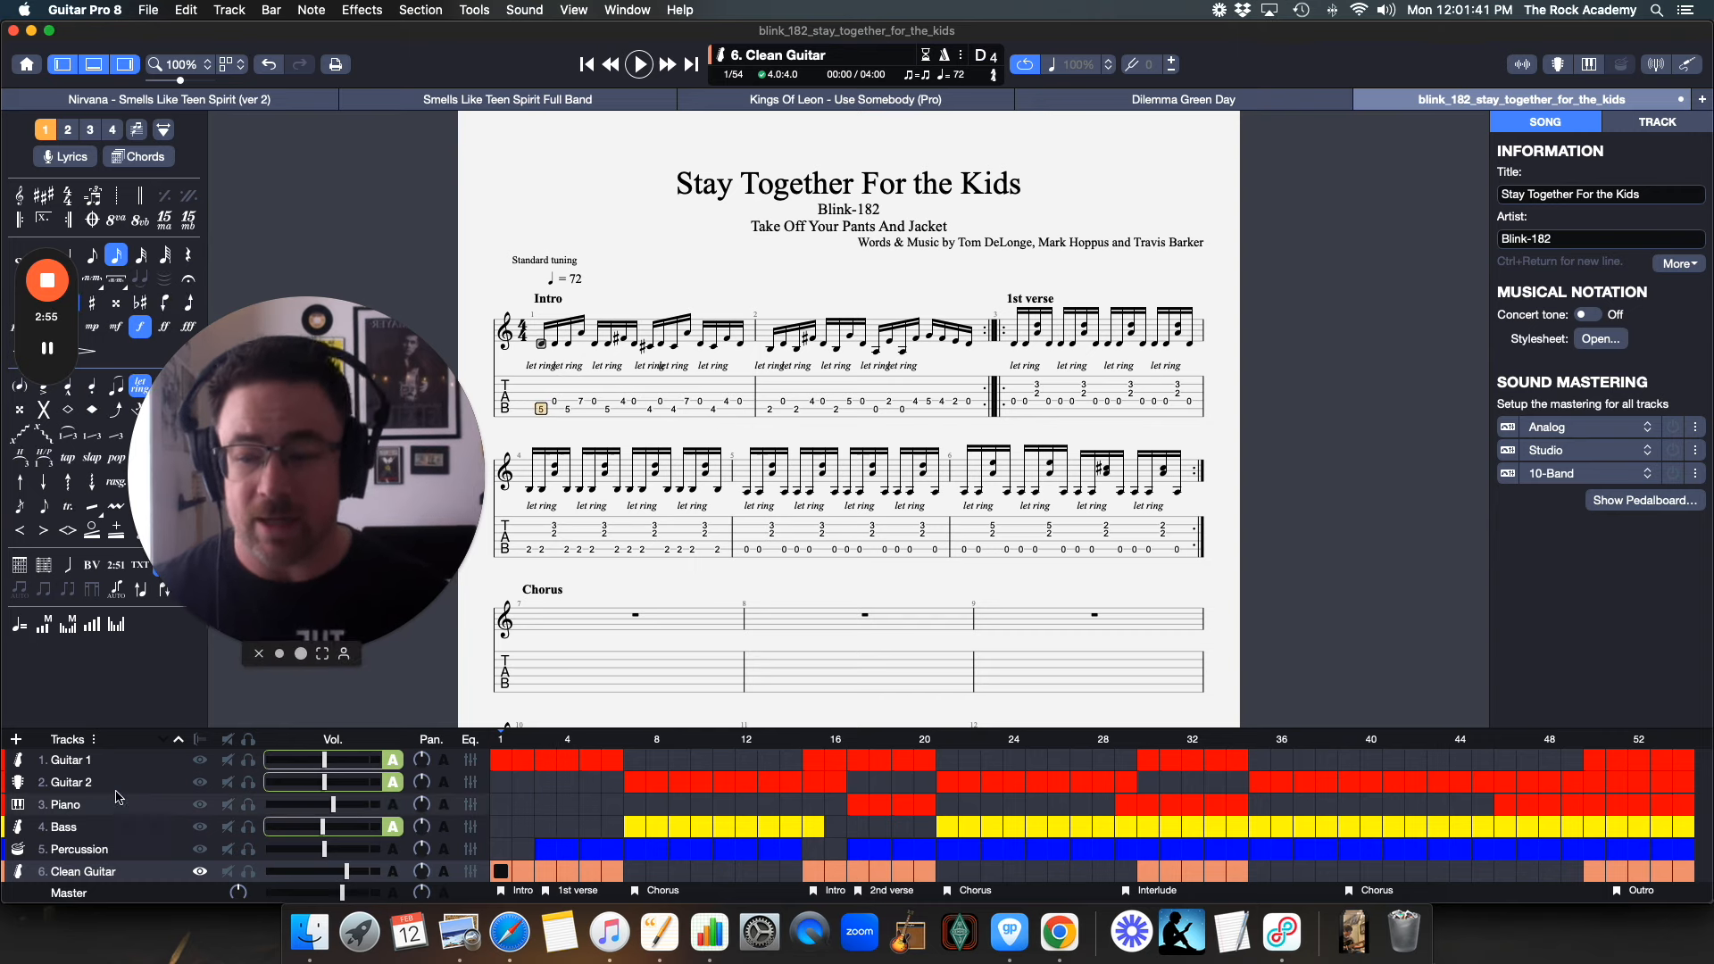
left_click(80, 782)
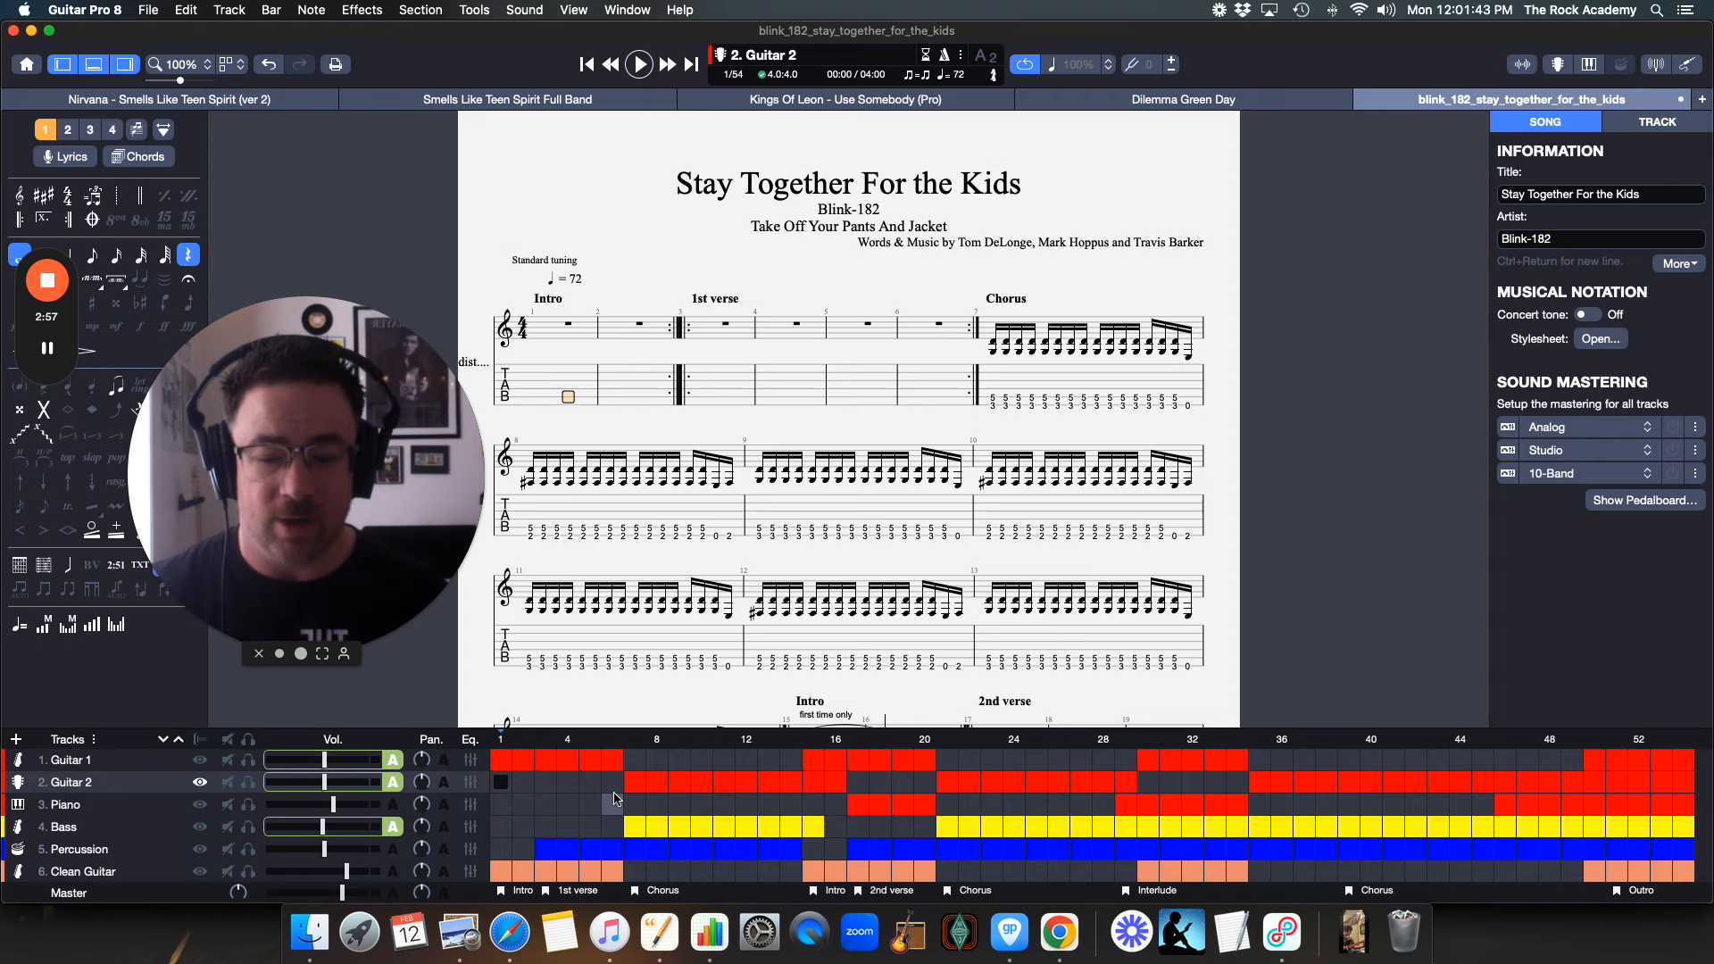
left_click_drag(630, 781, 791, 783)
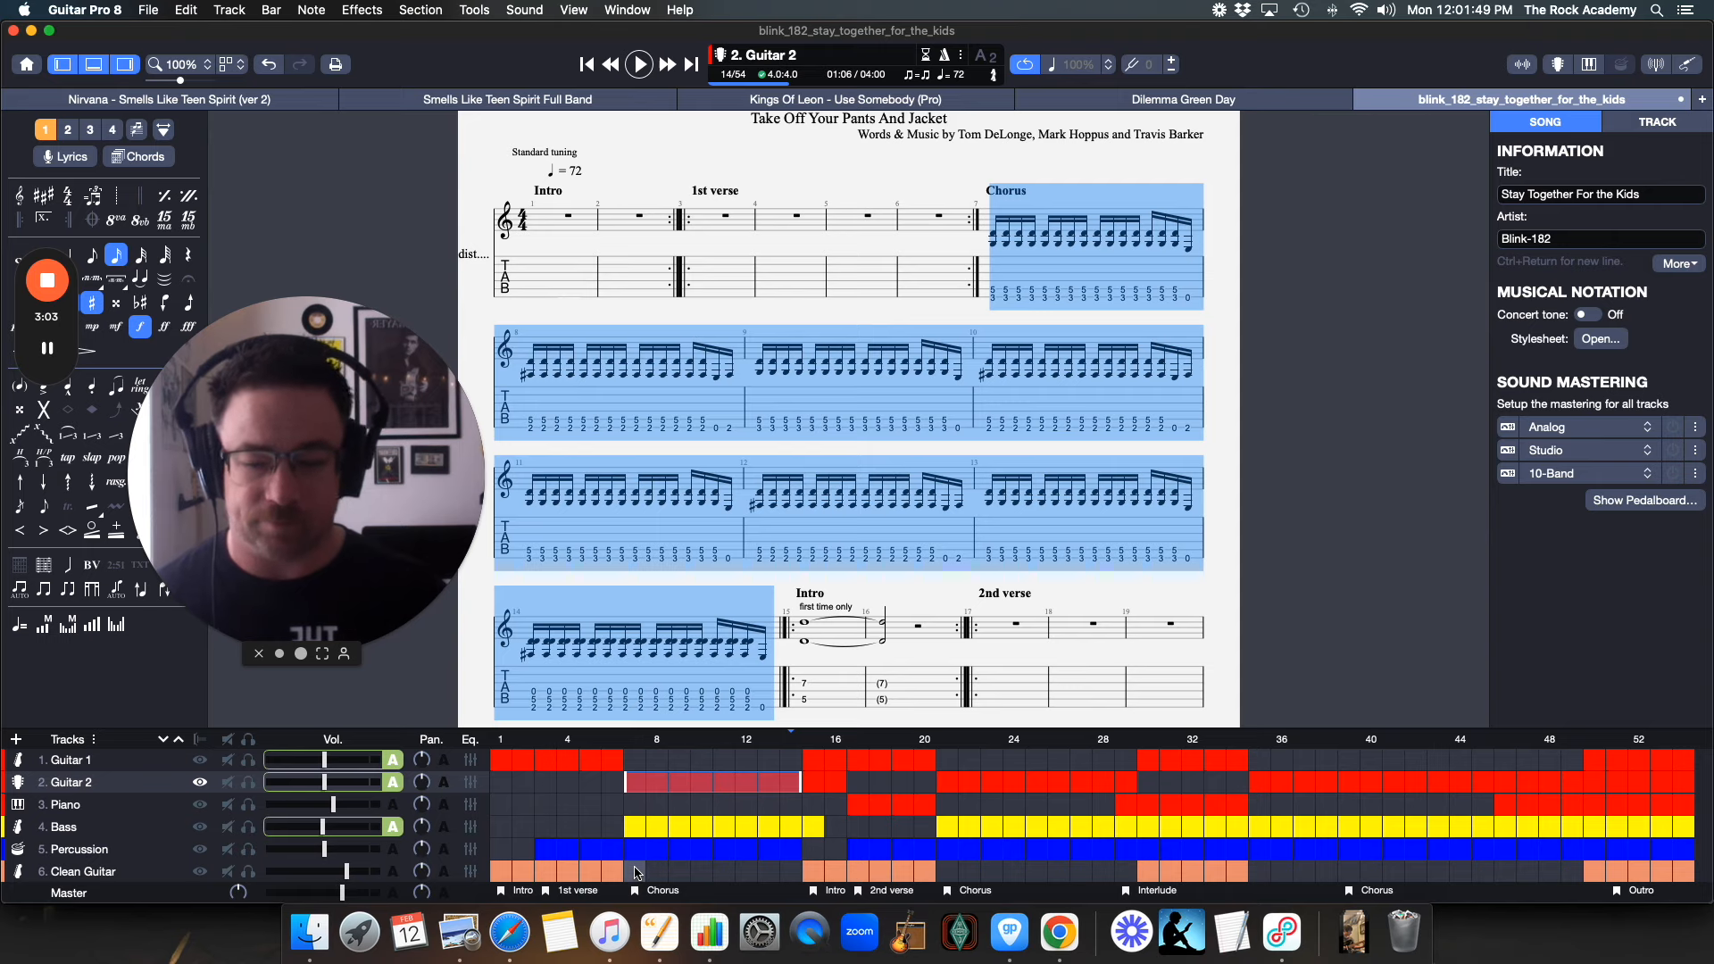
left_click_drag(635, 872, 789, 868)
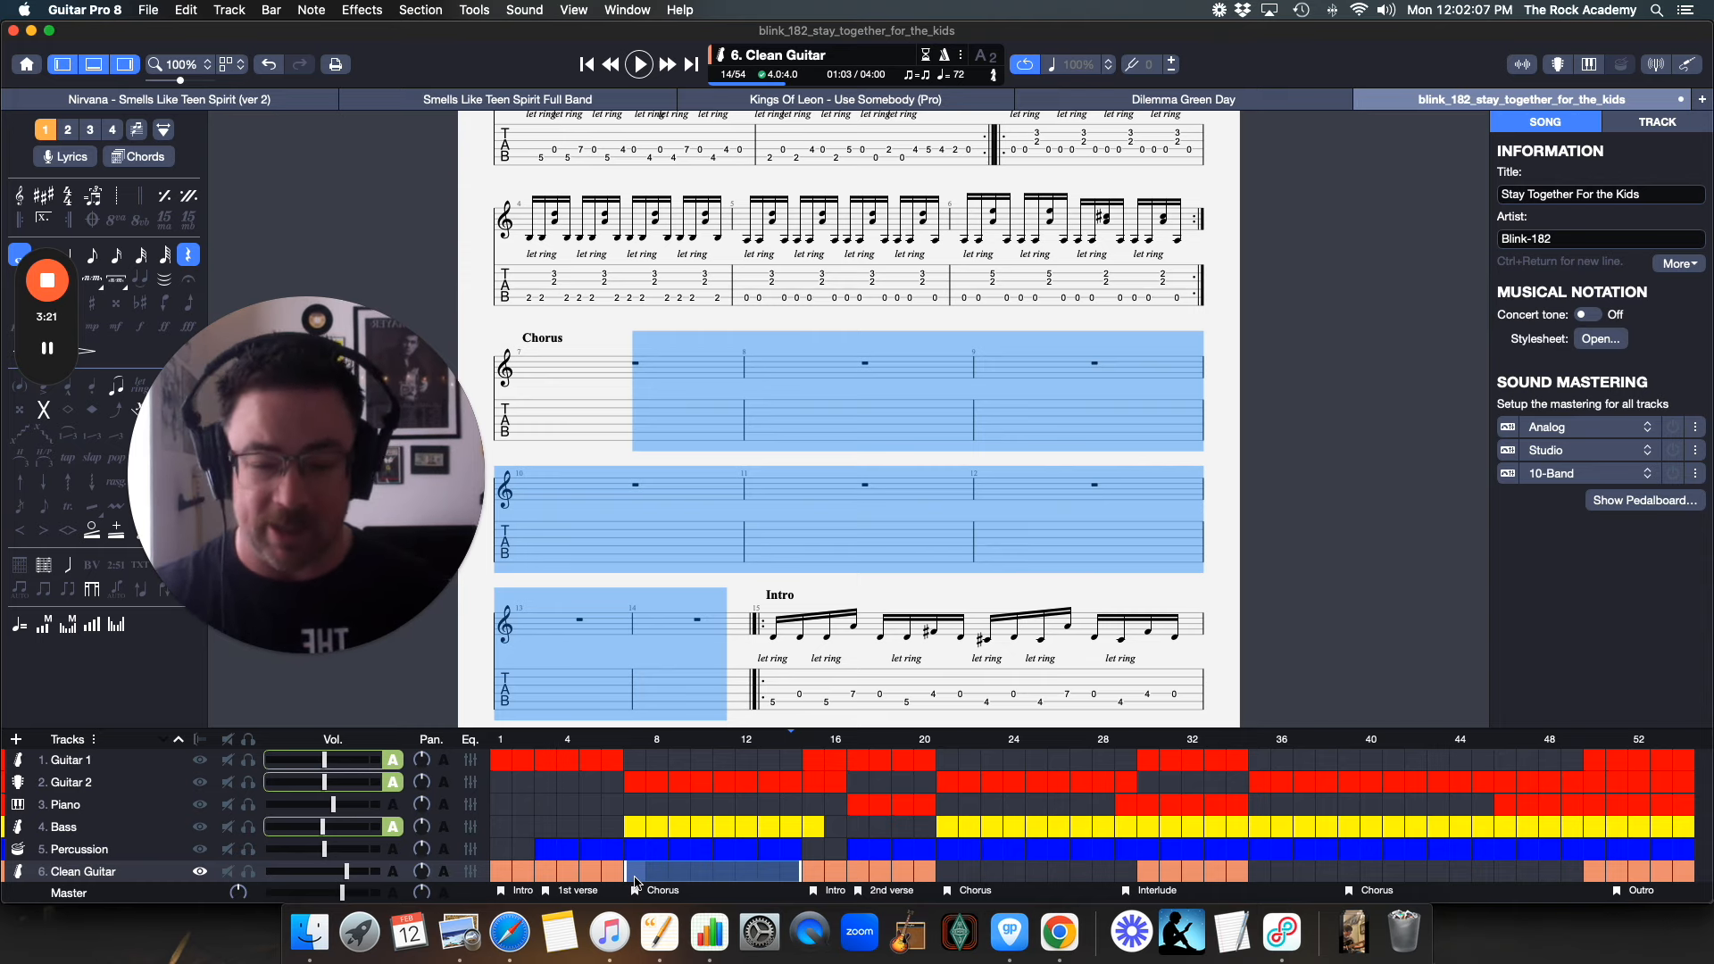
key("super+v")
scroll(934, 590, "down", 3)
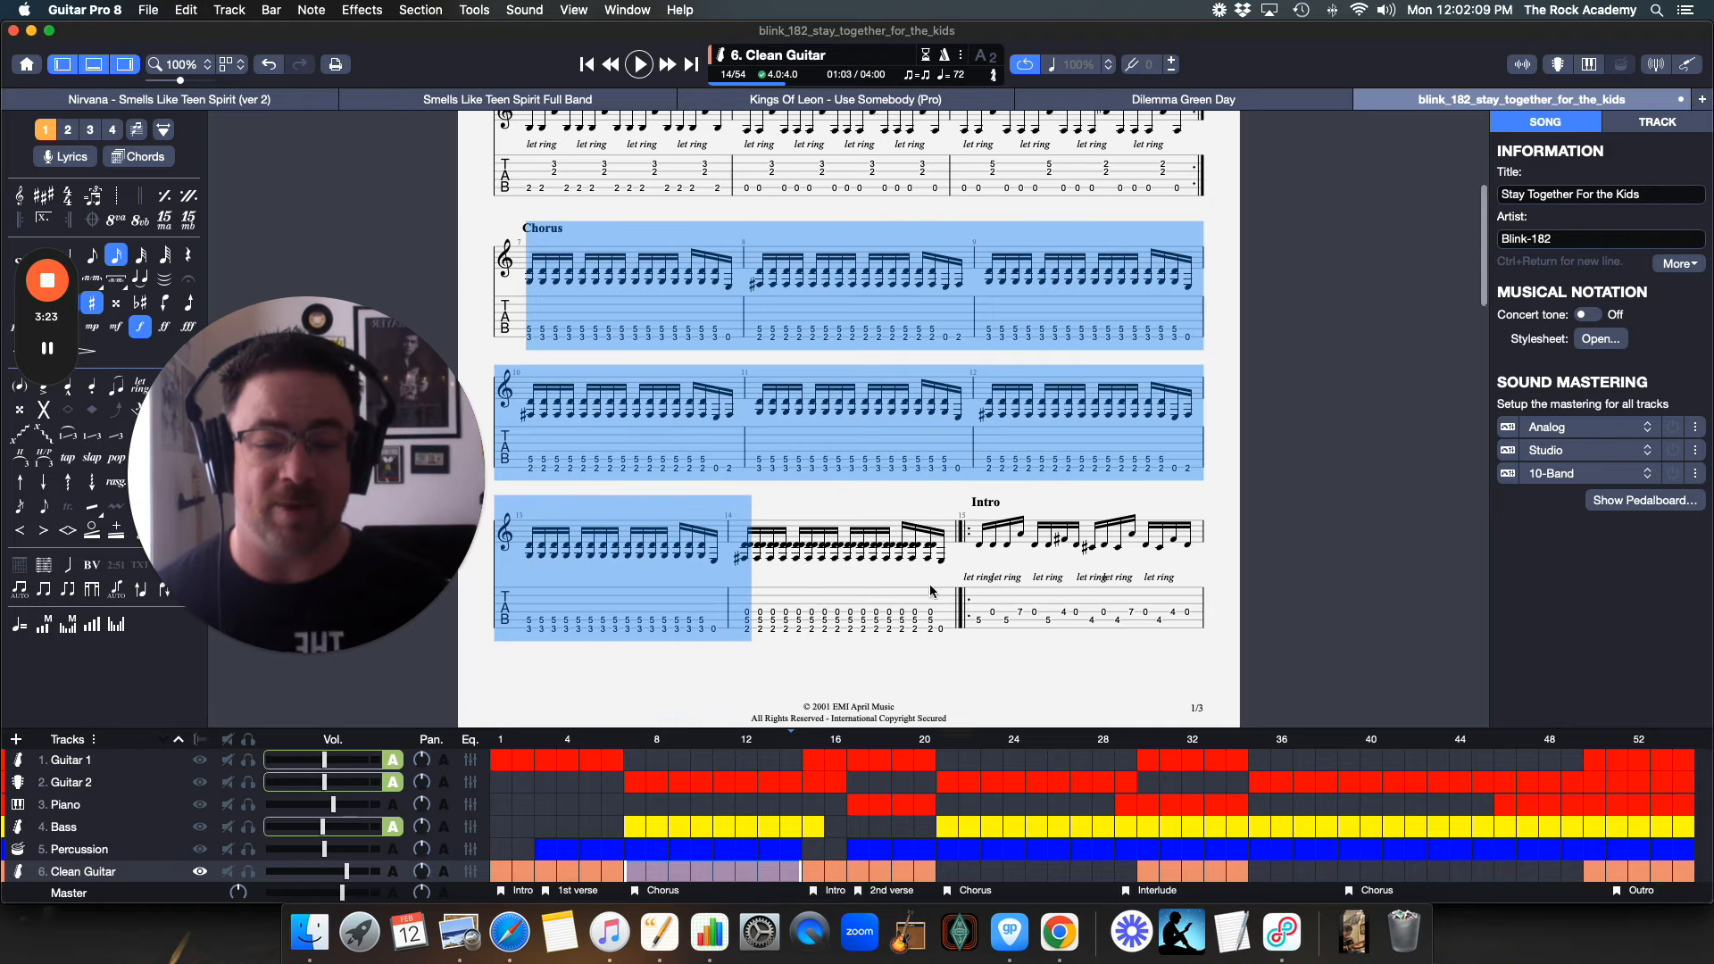
scroll(934, 589, "up", 2)
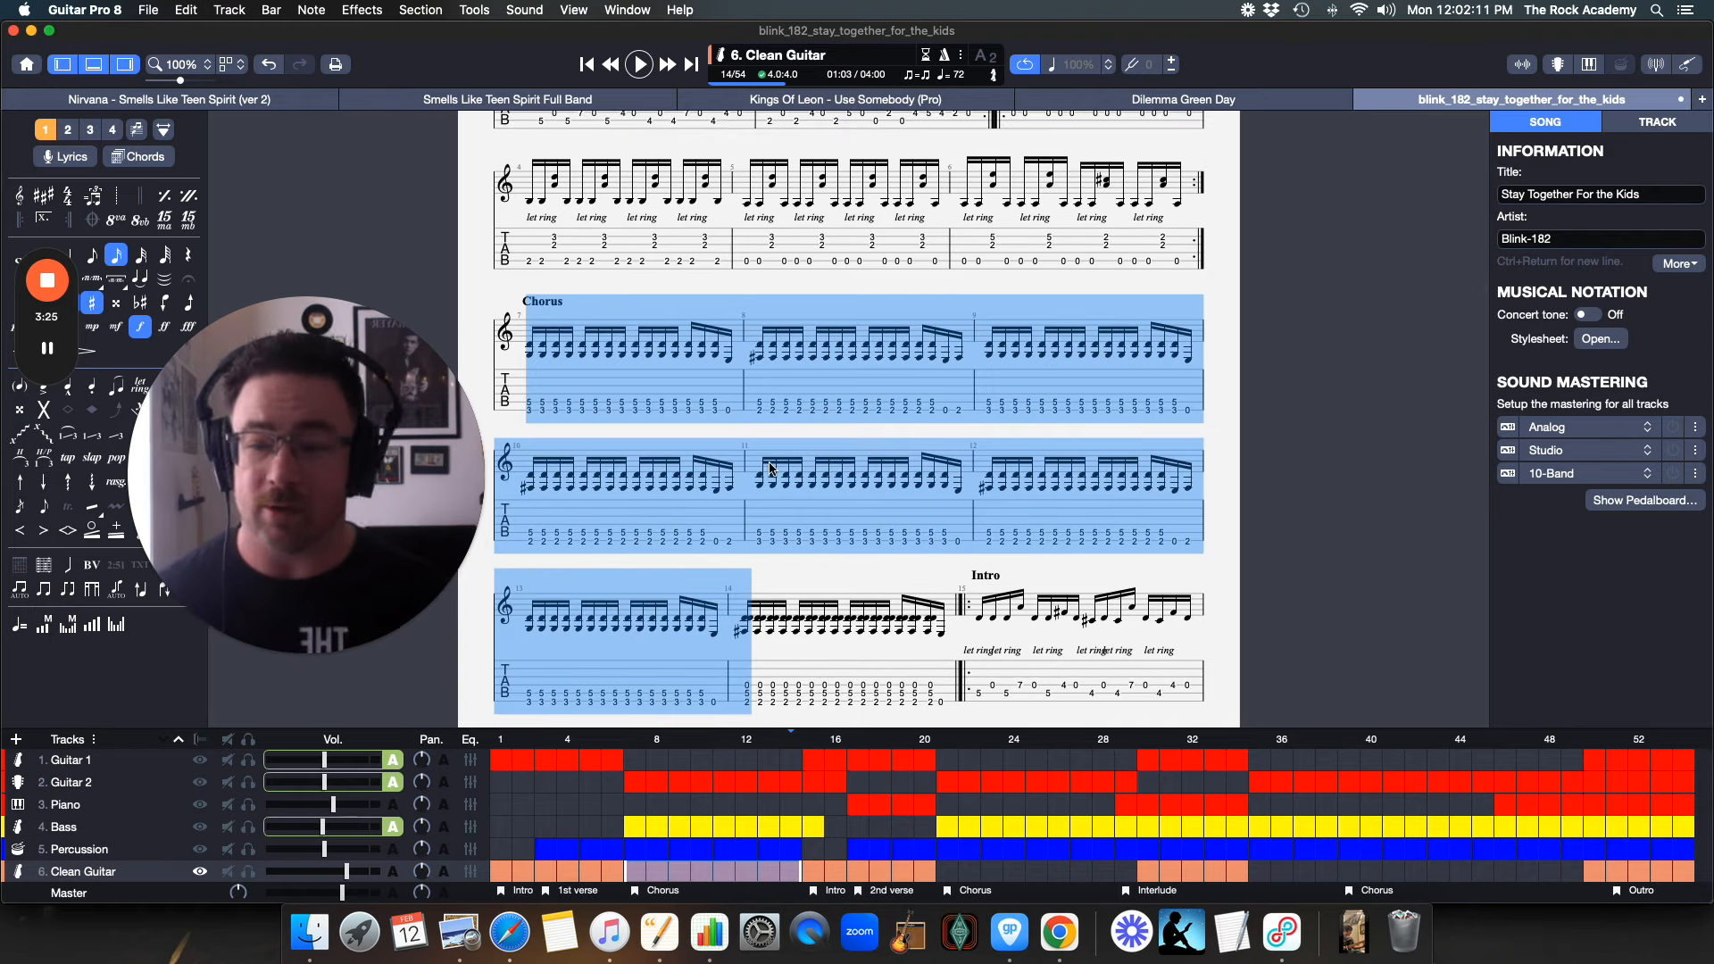
scroll(769, 463, "down", 5)
scroll(770, 463, "down", 5)
scroll(769, 462, "down", 5)
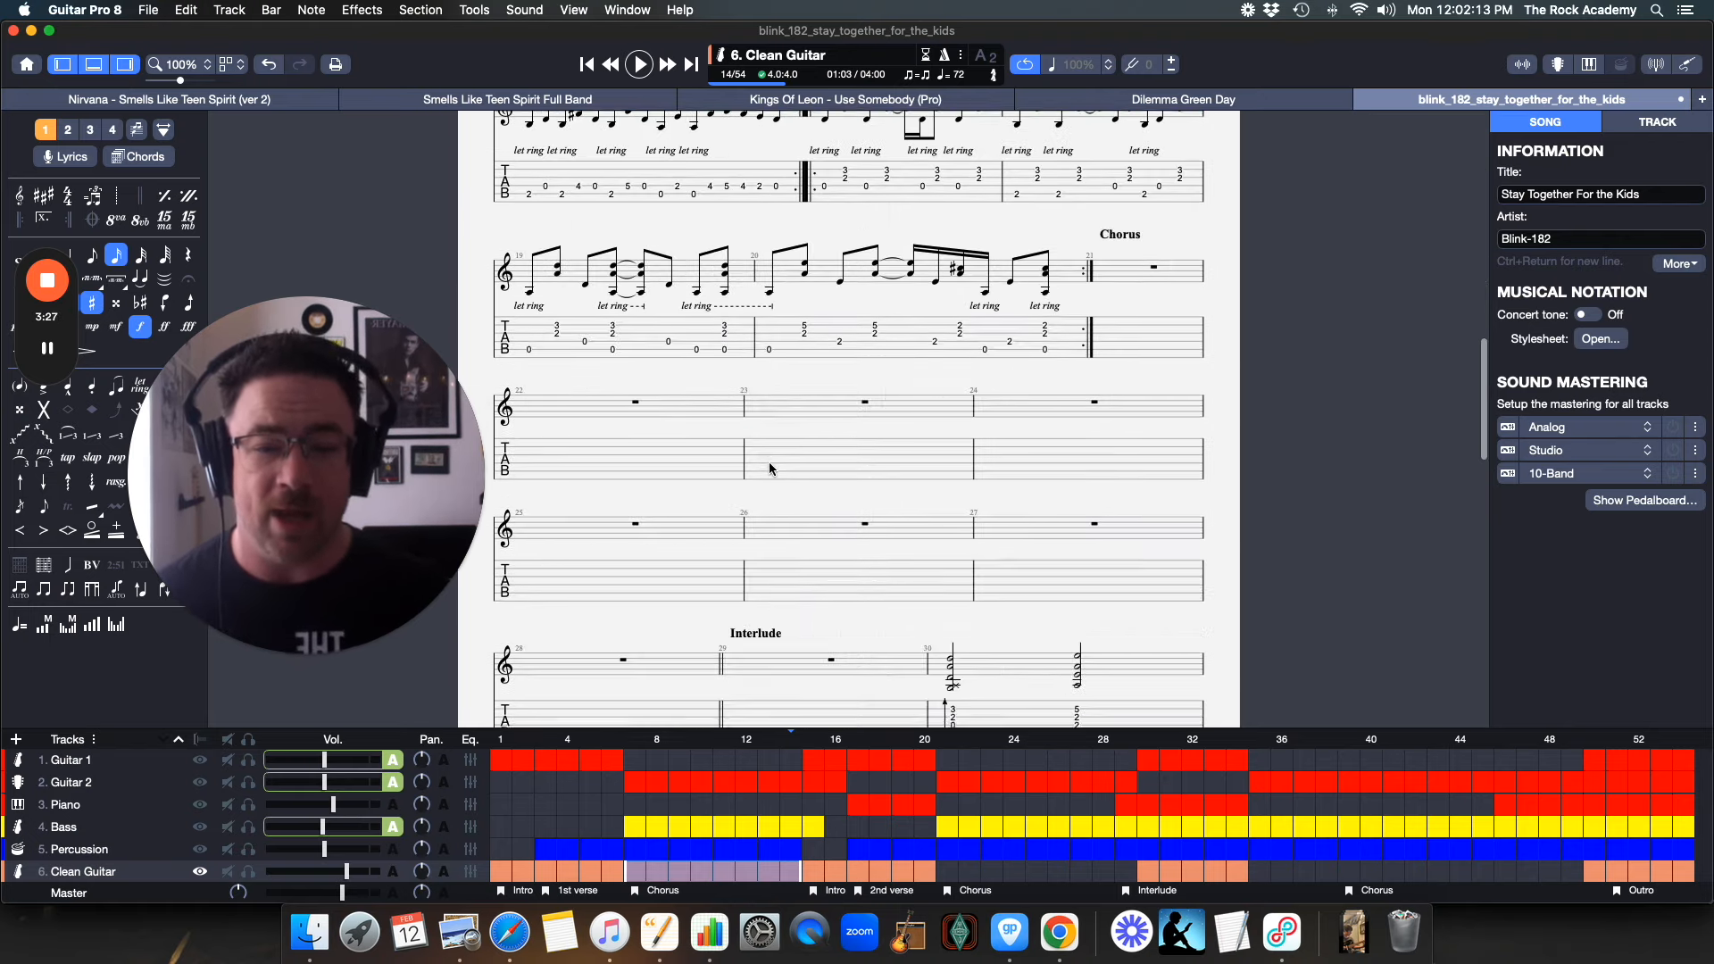
Select Guitar 2's second and final chorus bars and the matching Clean Guitar bars for pasting.
left_click(1084, 321)
scroll(1067, 549, "down", 5)
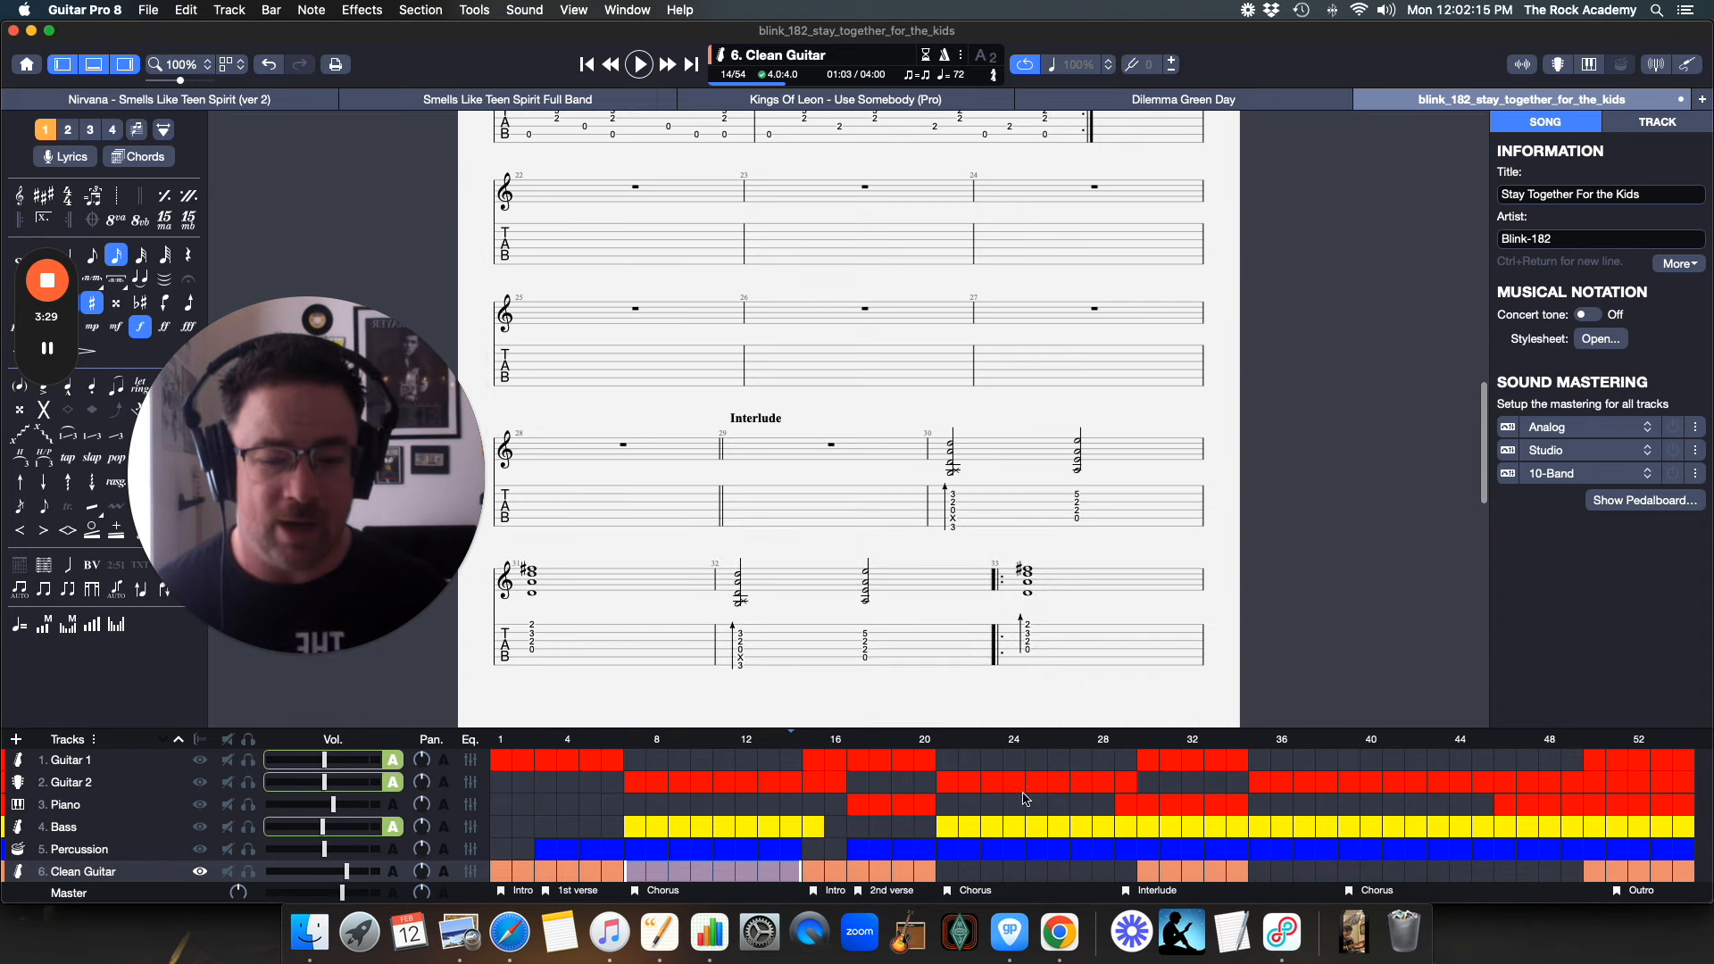
left_click_drag(954, 790, 1117, 781)
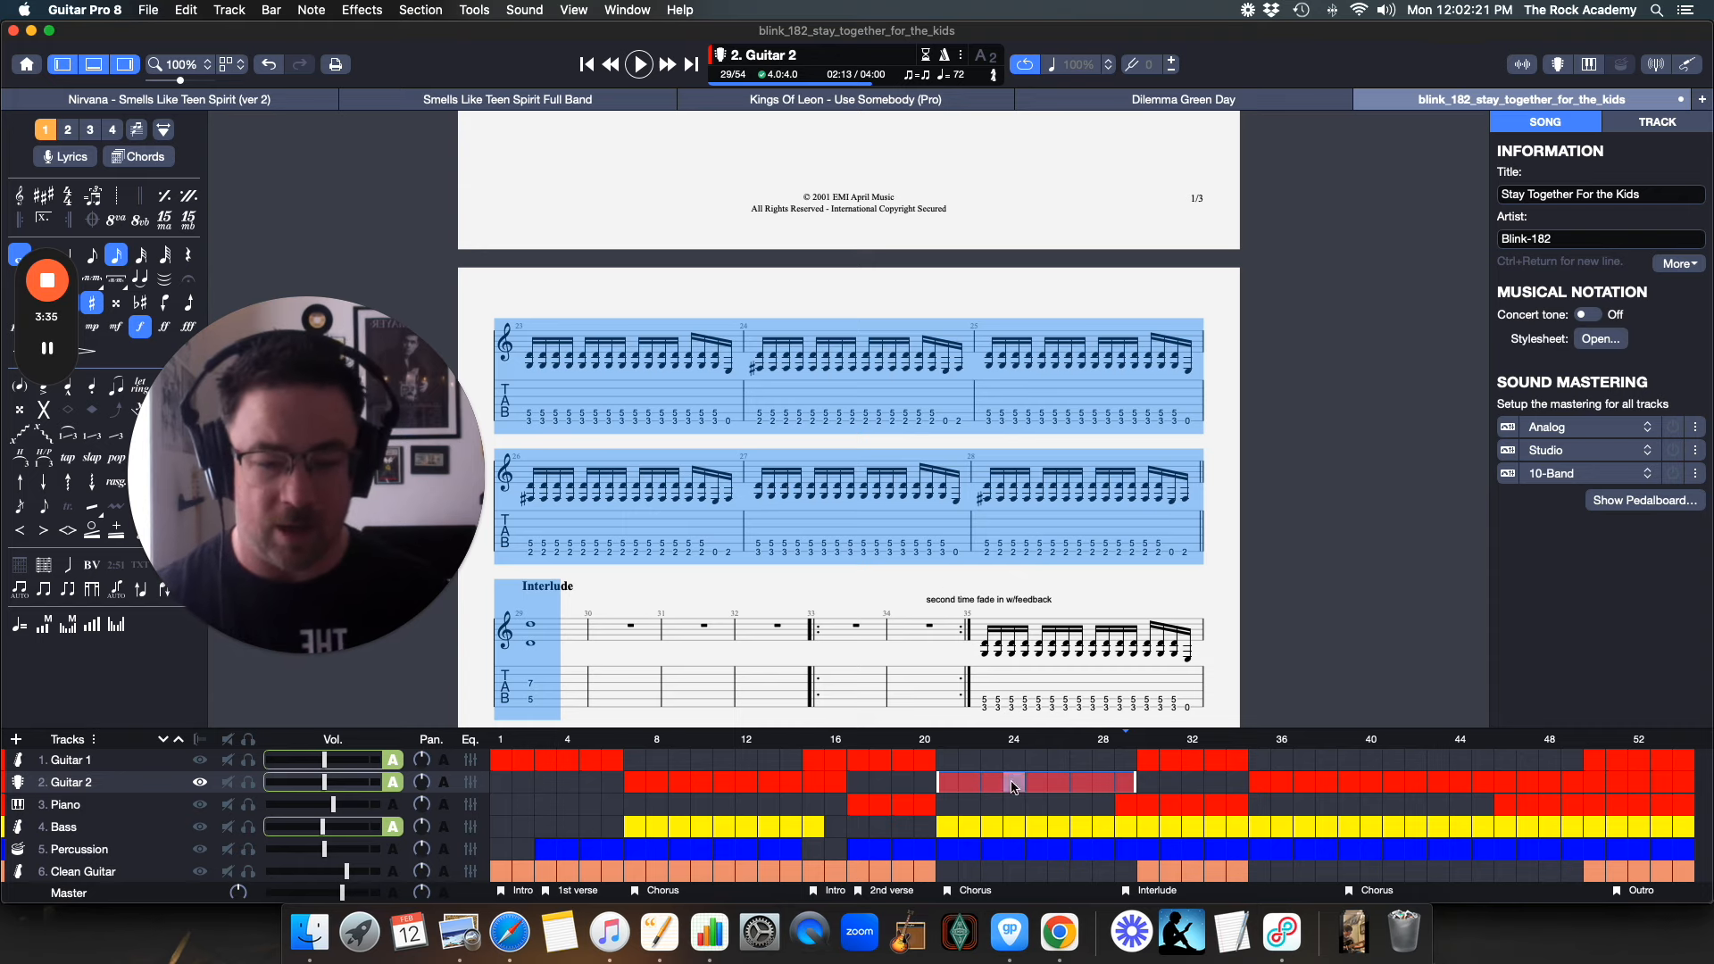
left_click(945, 873)
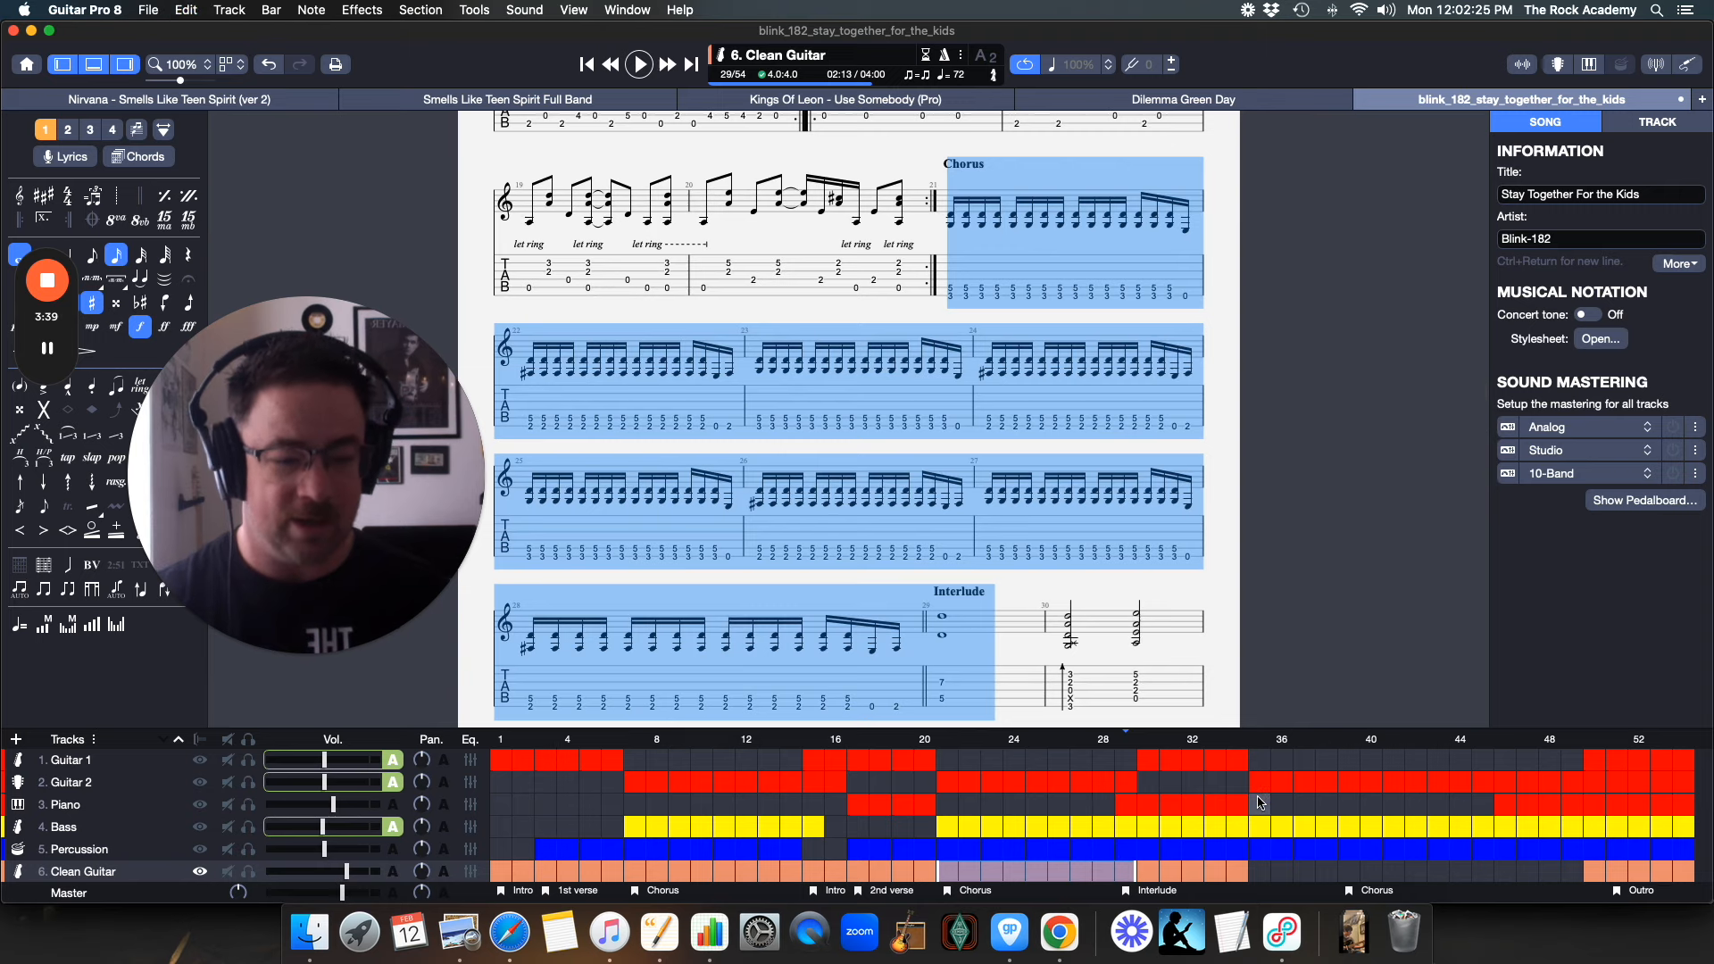
left_click(1265, 784)
left_click_drag(1266, 784, 1568, 783)
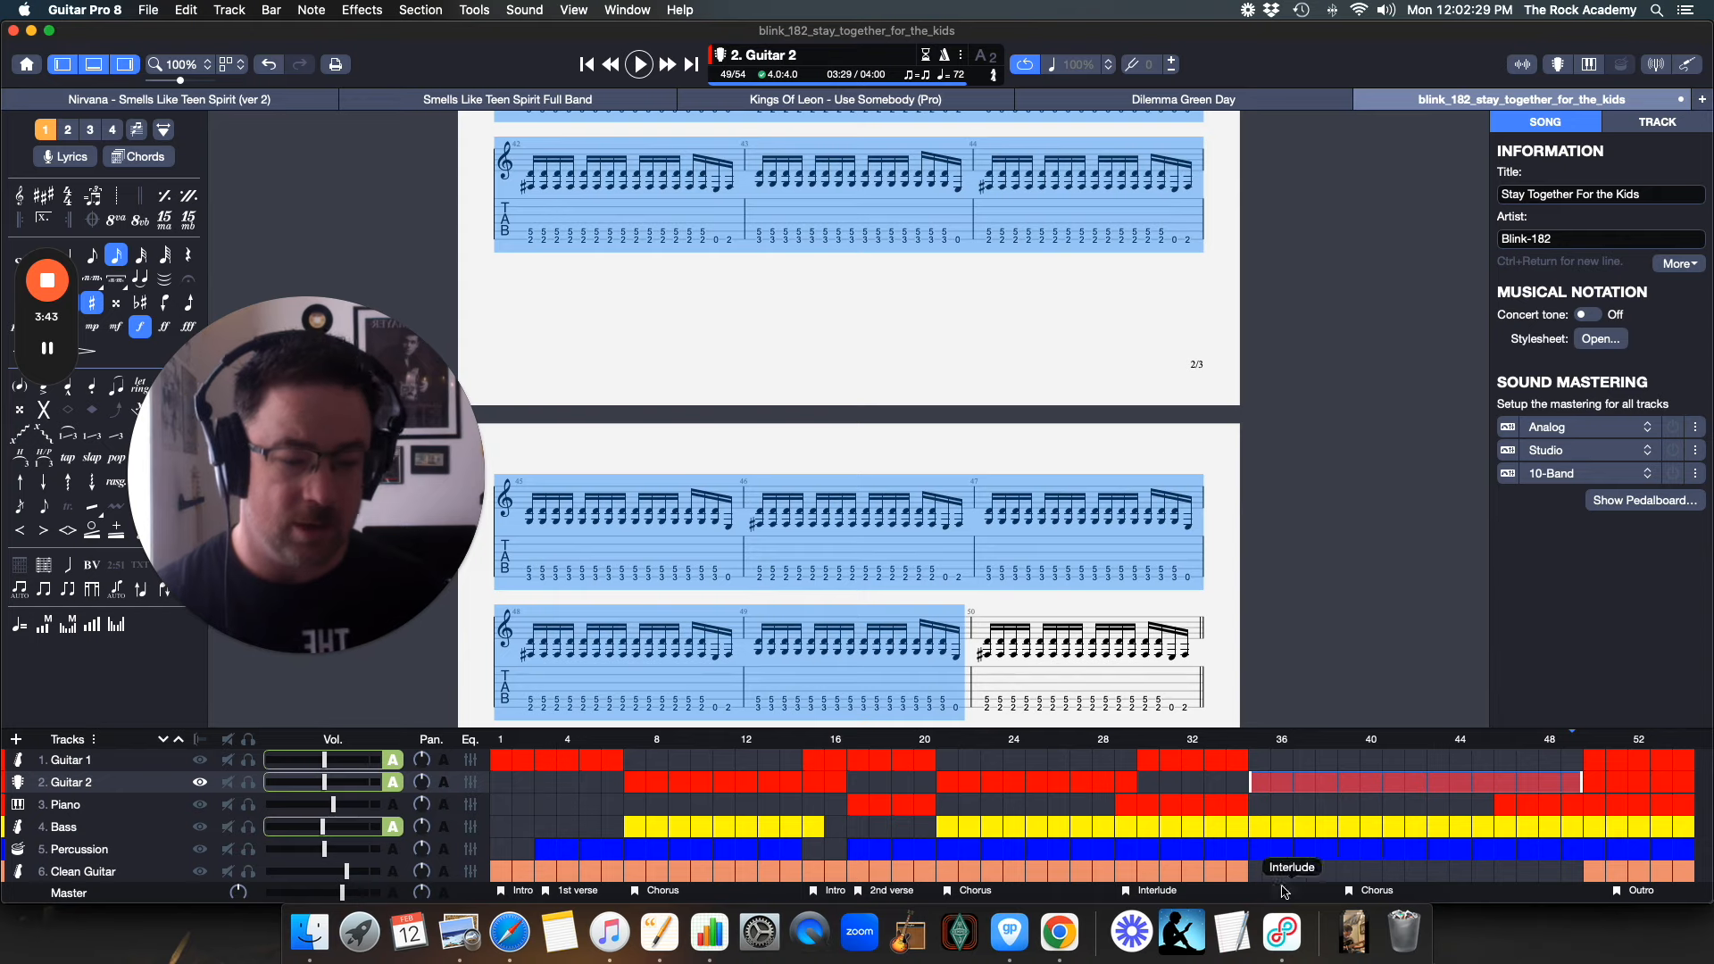
left_click_drag(1266, 870, 1542, 856)
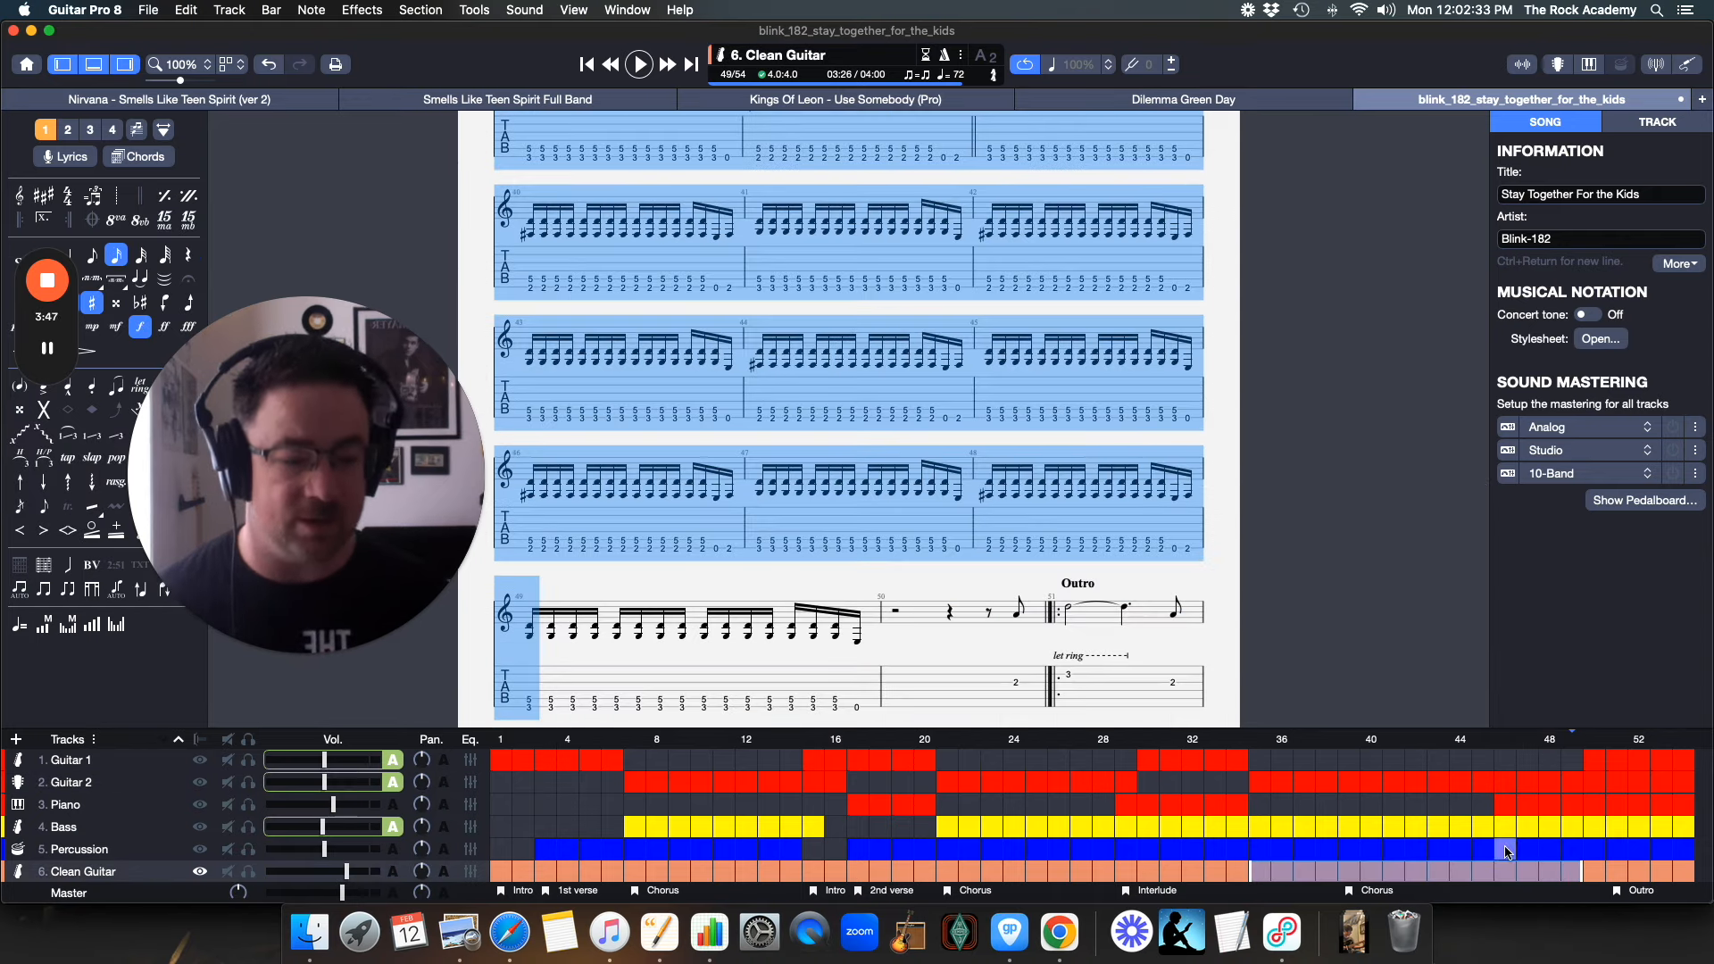
Clear the bar selection and play the song briefly from the intro.
left_click(1307, 576)
scroll(1205, 589, "up", 5)
scroll(1192, 589, "up", 5)
scroll(1187, 594, "up", 5)
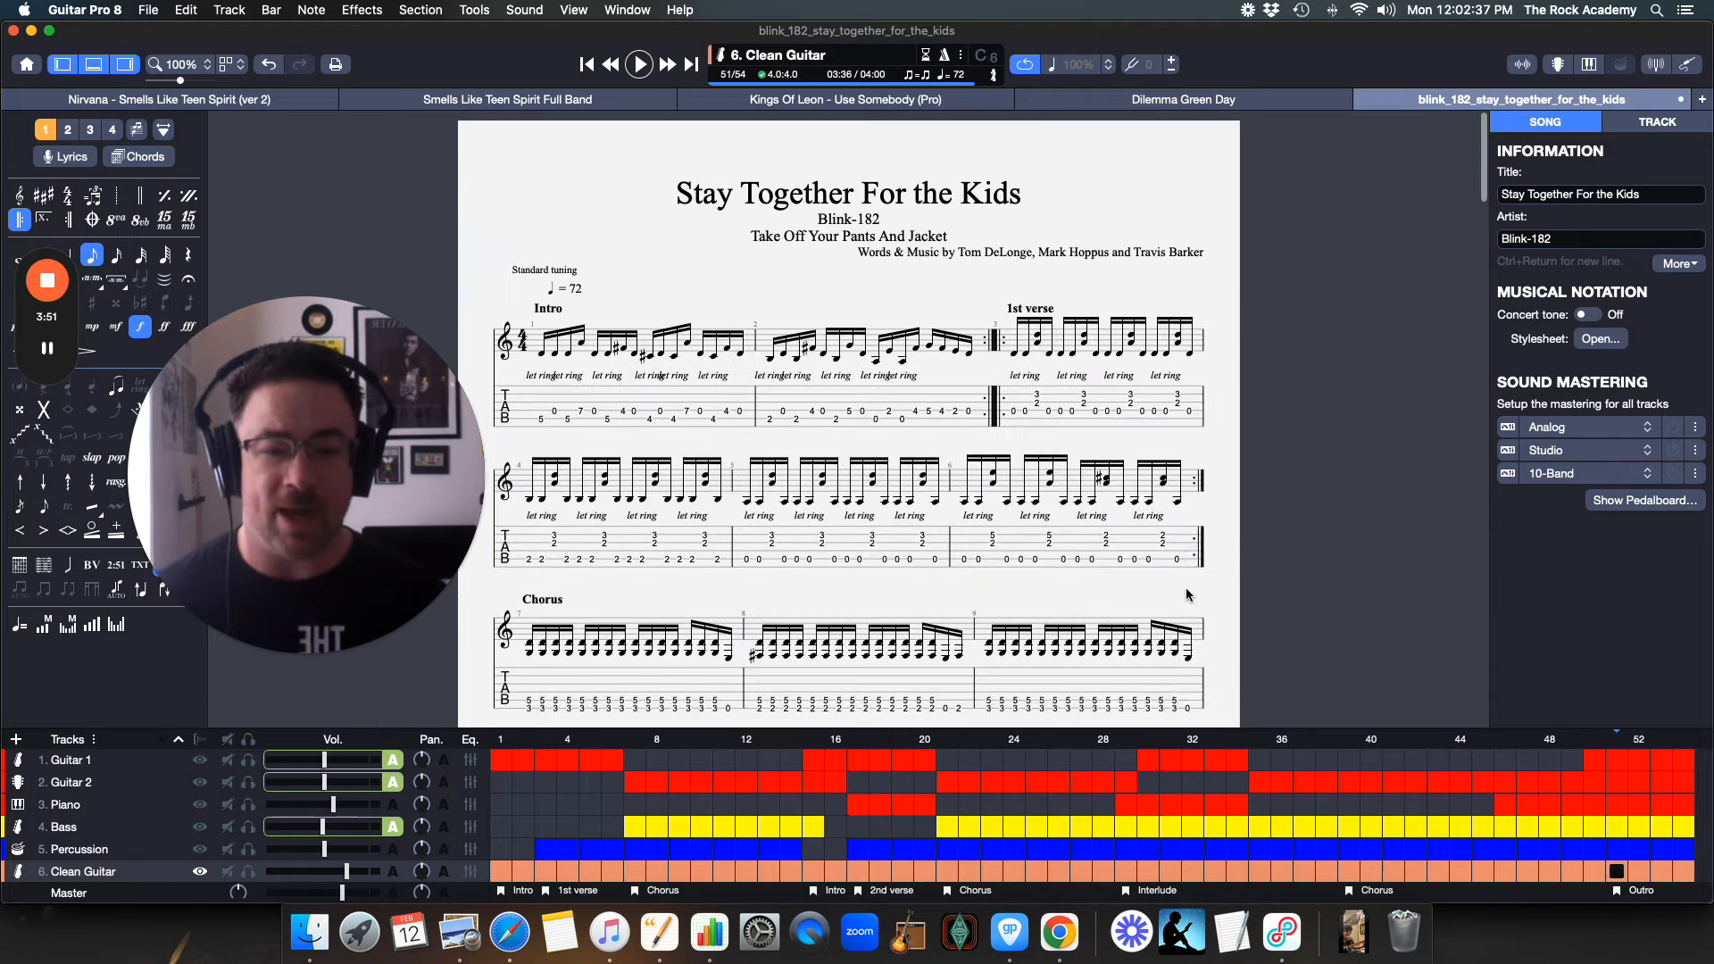
scroll(1187, 596, "down", 10)
scroll(1186, 595, "down", 10)
scroll(1188, 594, "up", 3)
scroll(1187, 595, "up", 3)
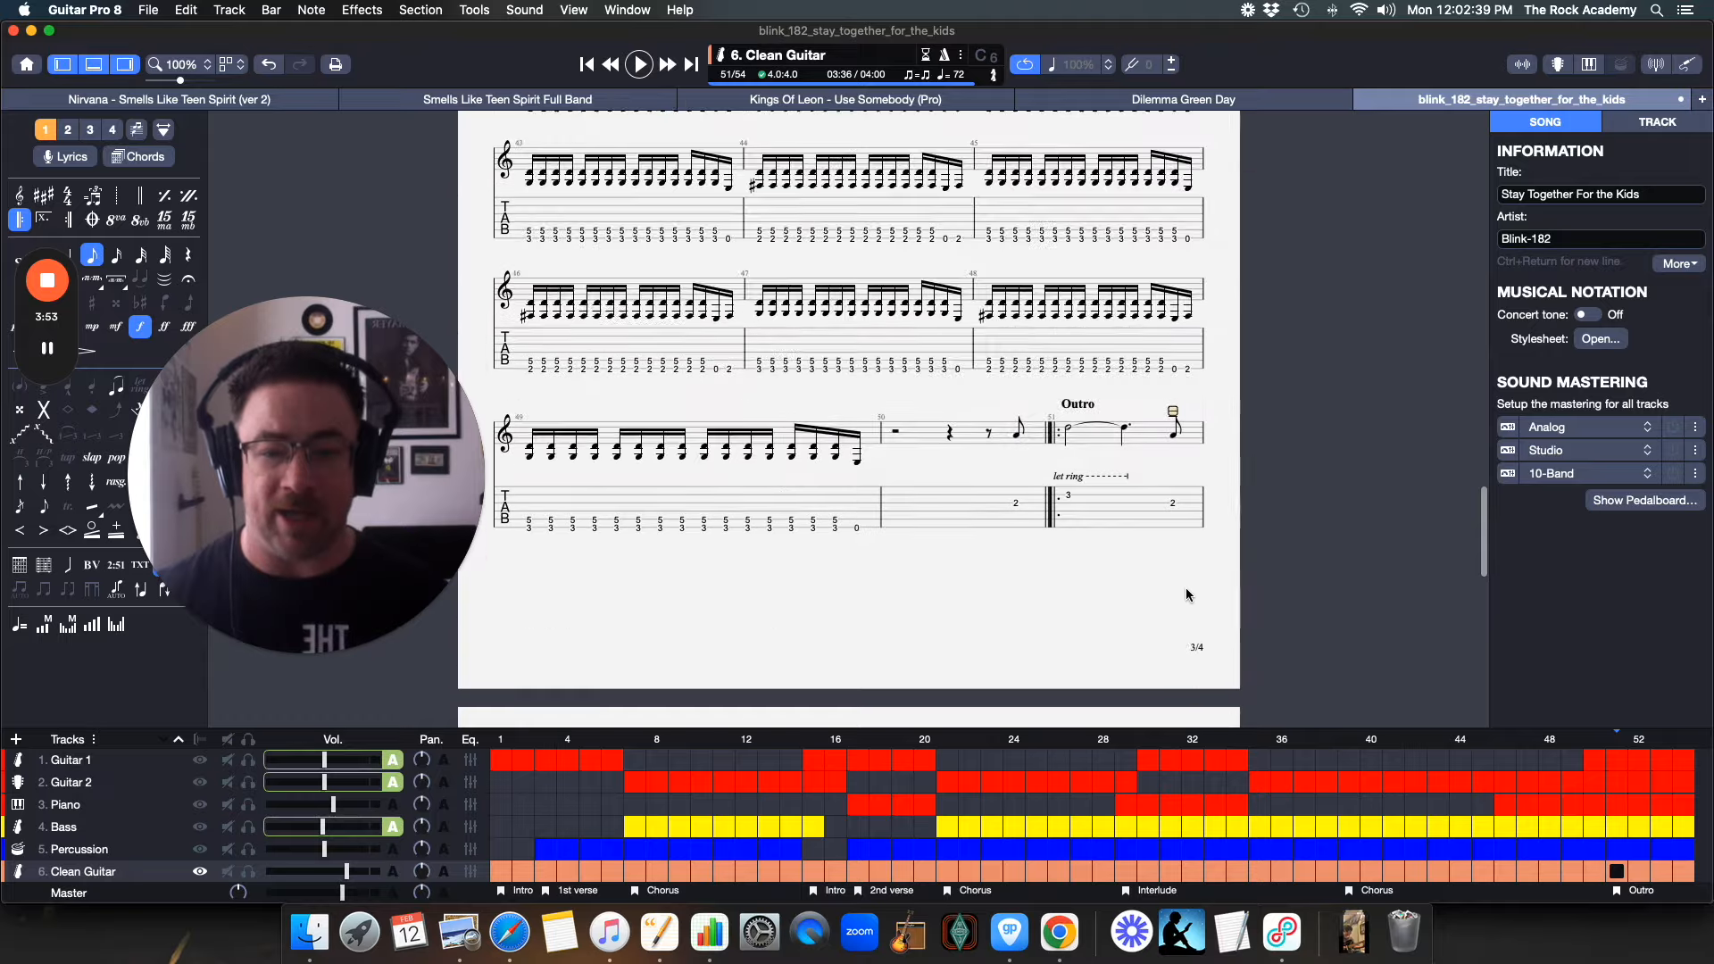
scroll(1186, 595, "up", 10)
scroll(1185, 595, "up", 3)
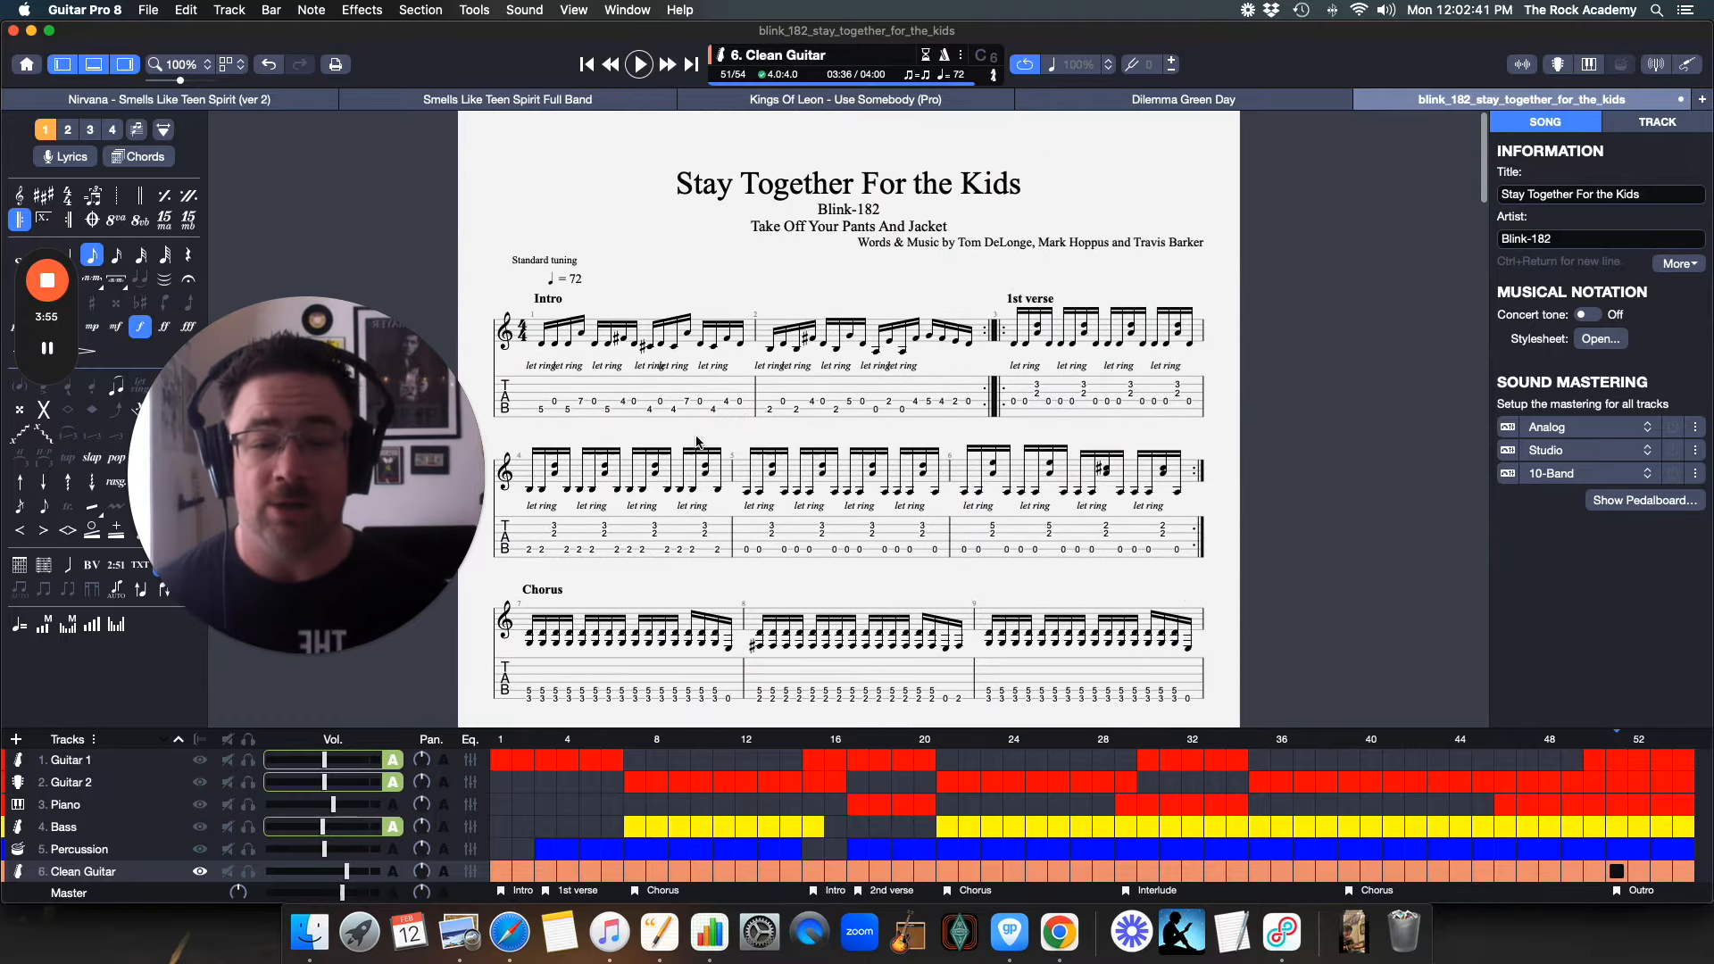
left_click(545, 408)
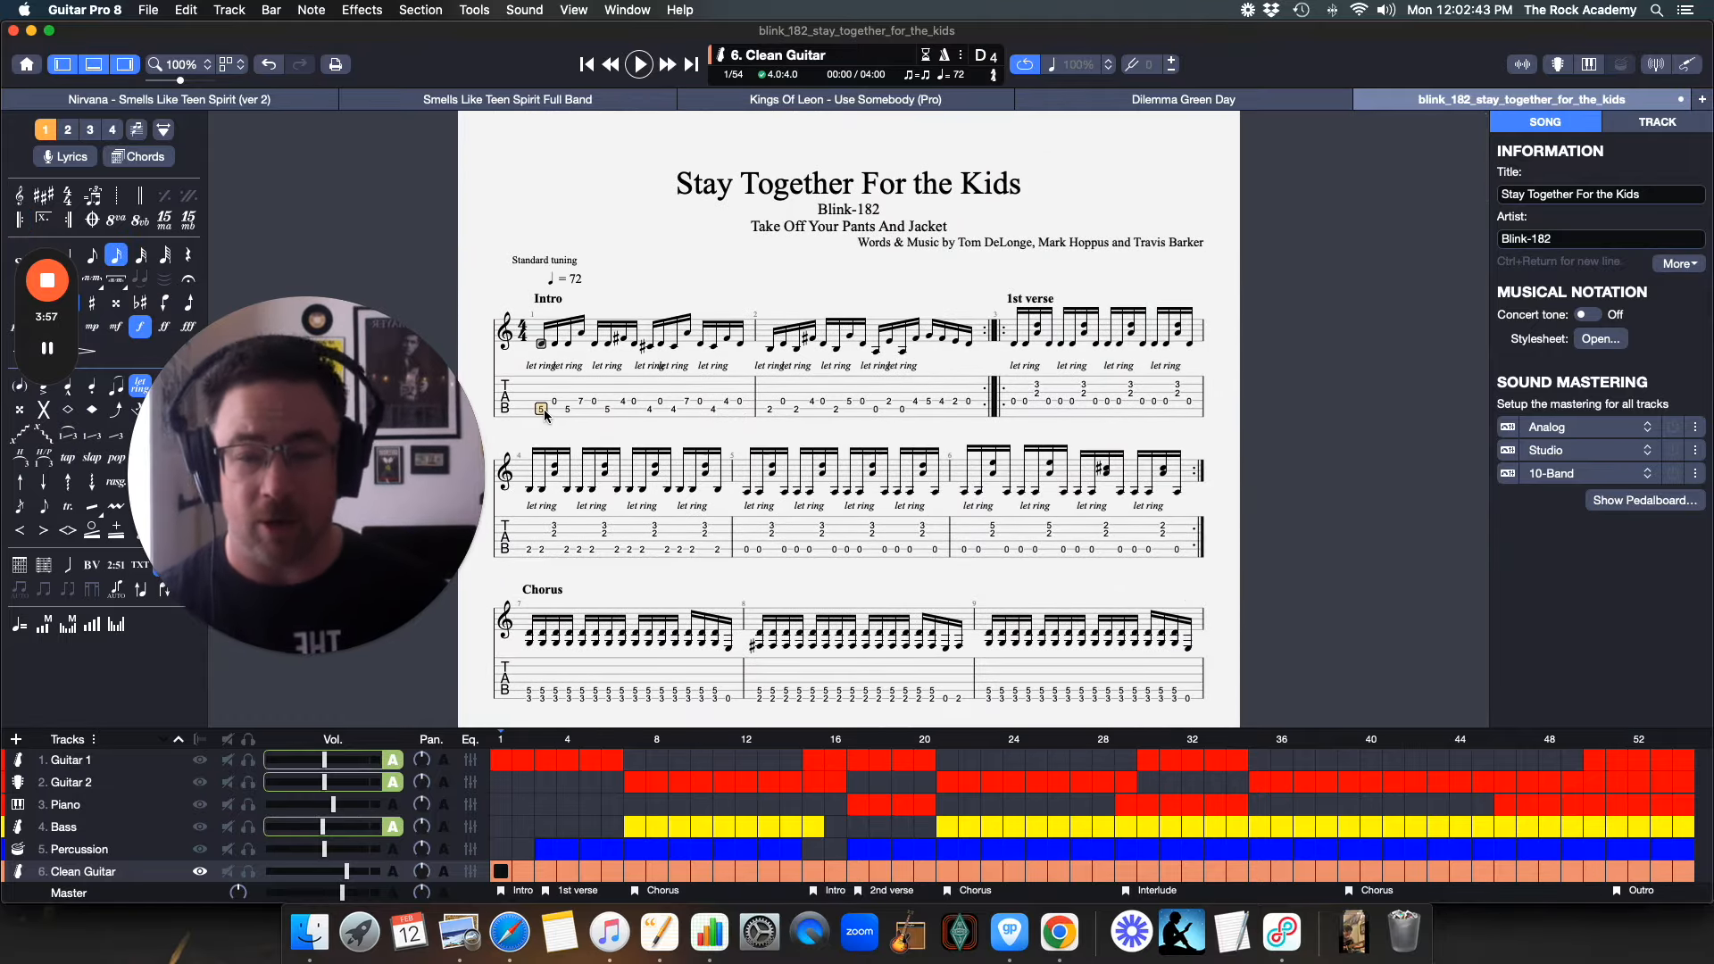
key("space")
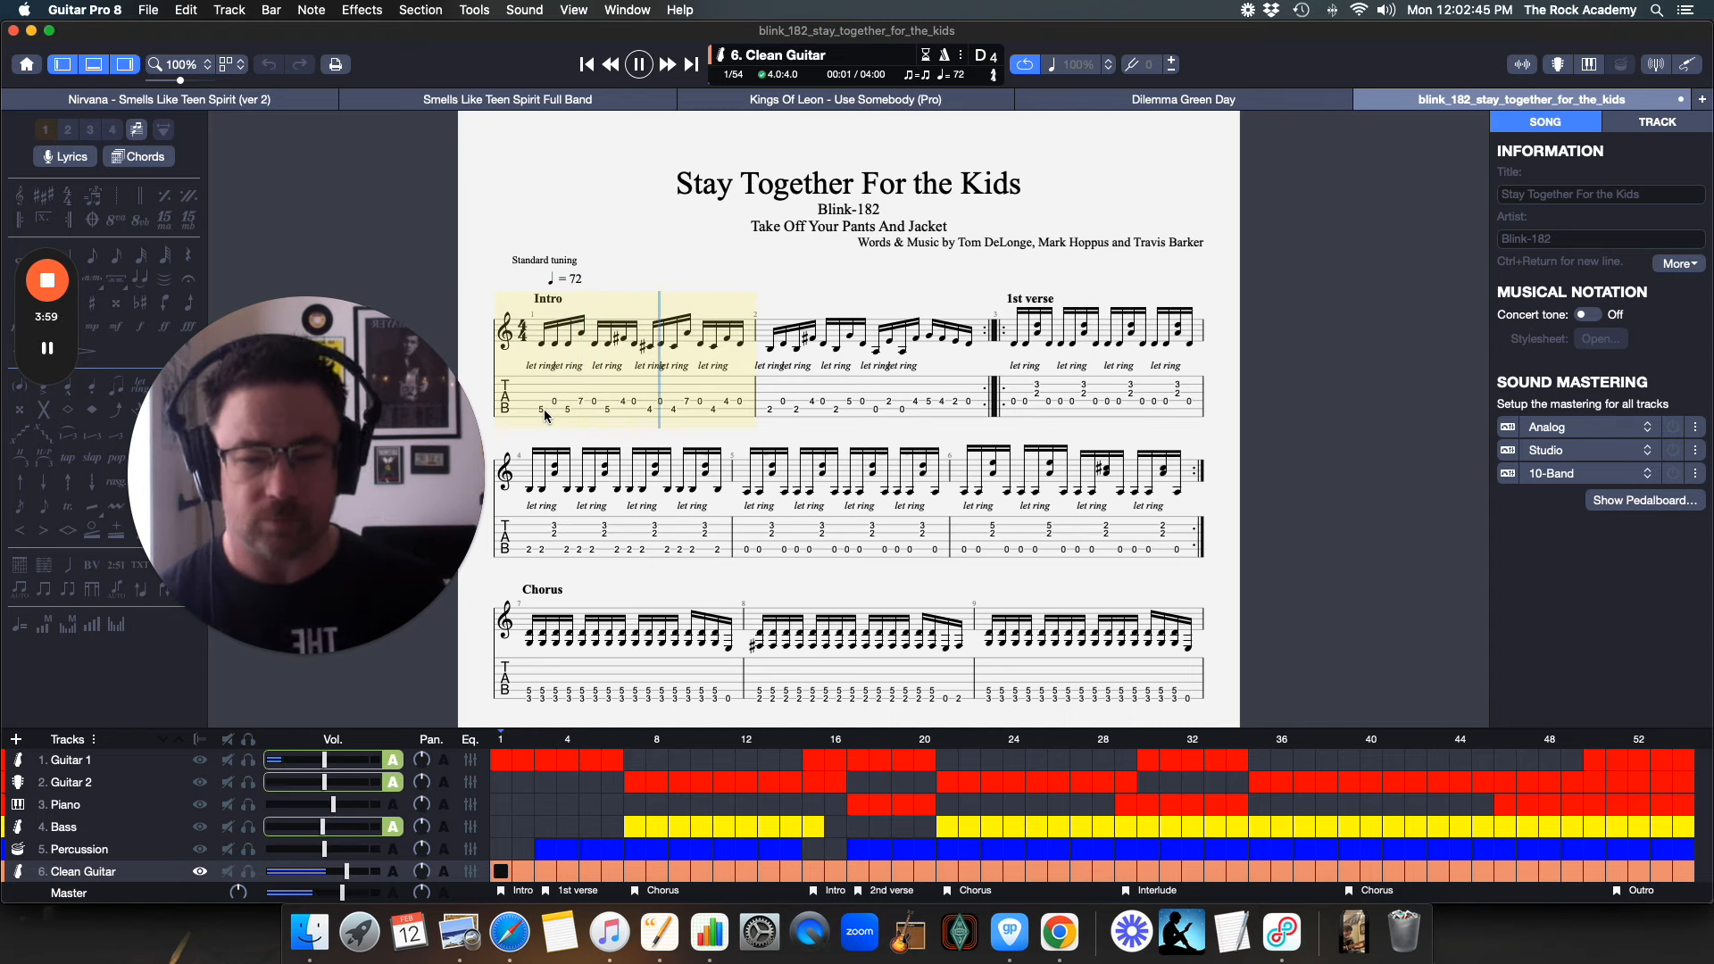
key("space")
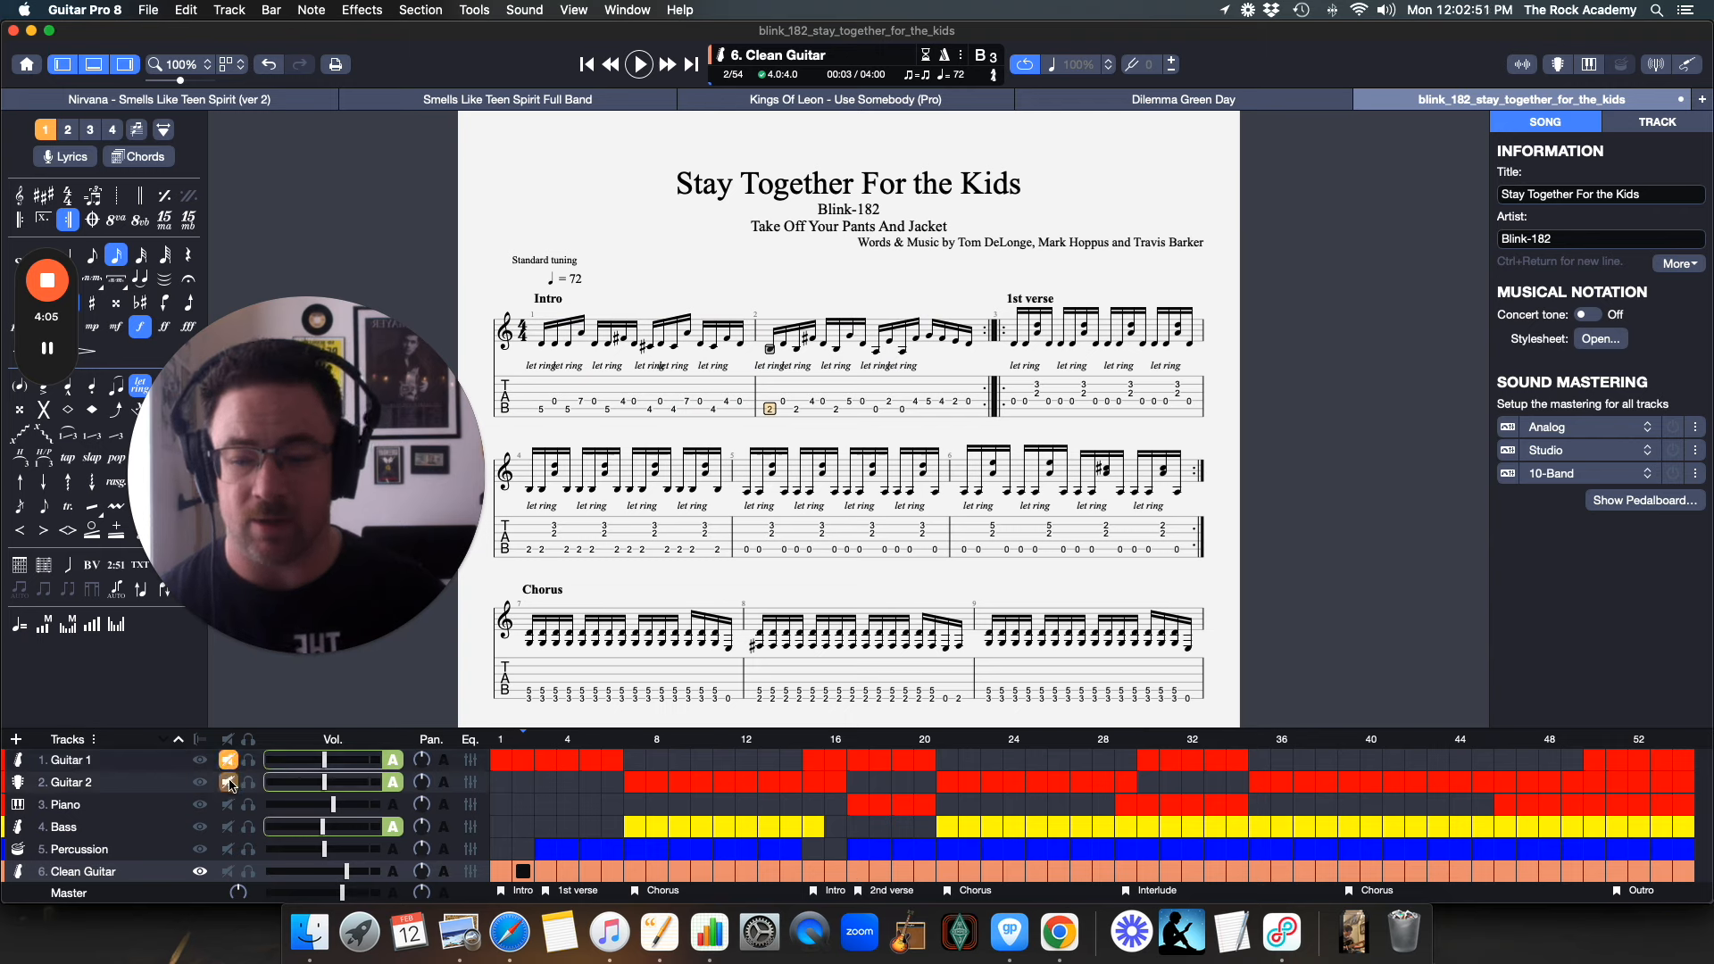
Mute Guitar 2 and audition the Clean Guitar part through the first verse and the Chorus.
left_click(230, 782)
key("space")
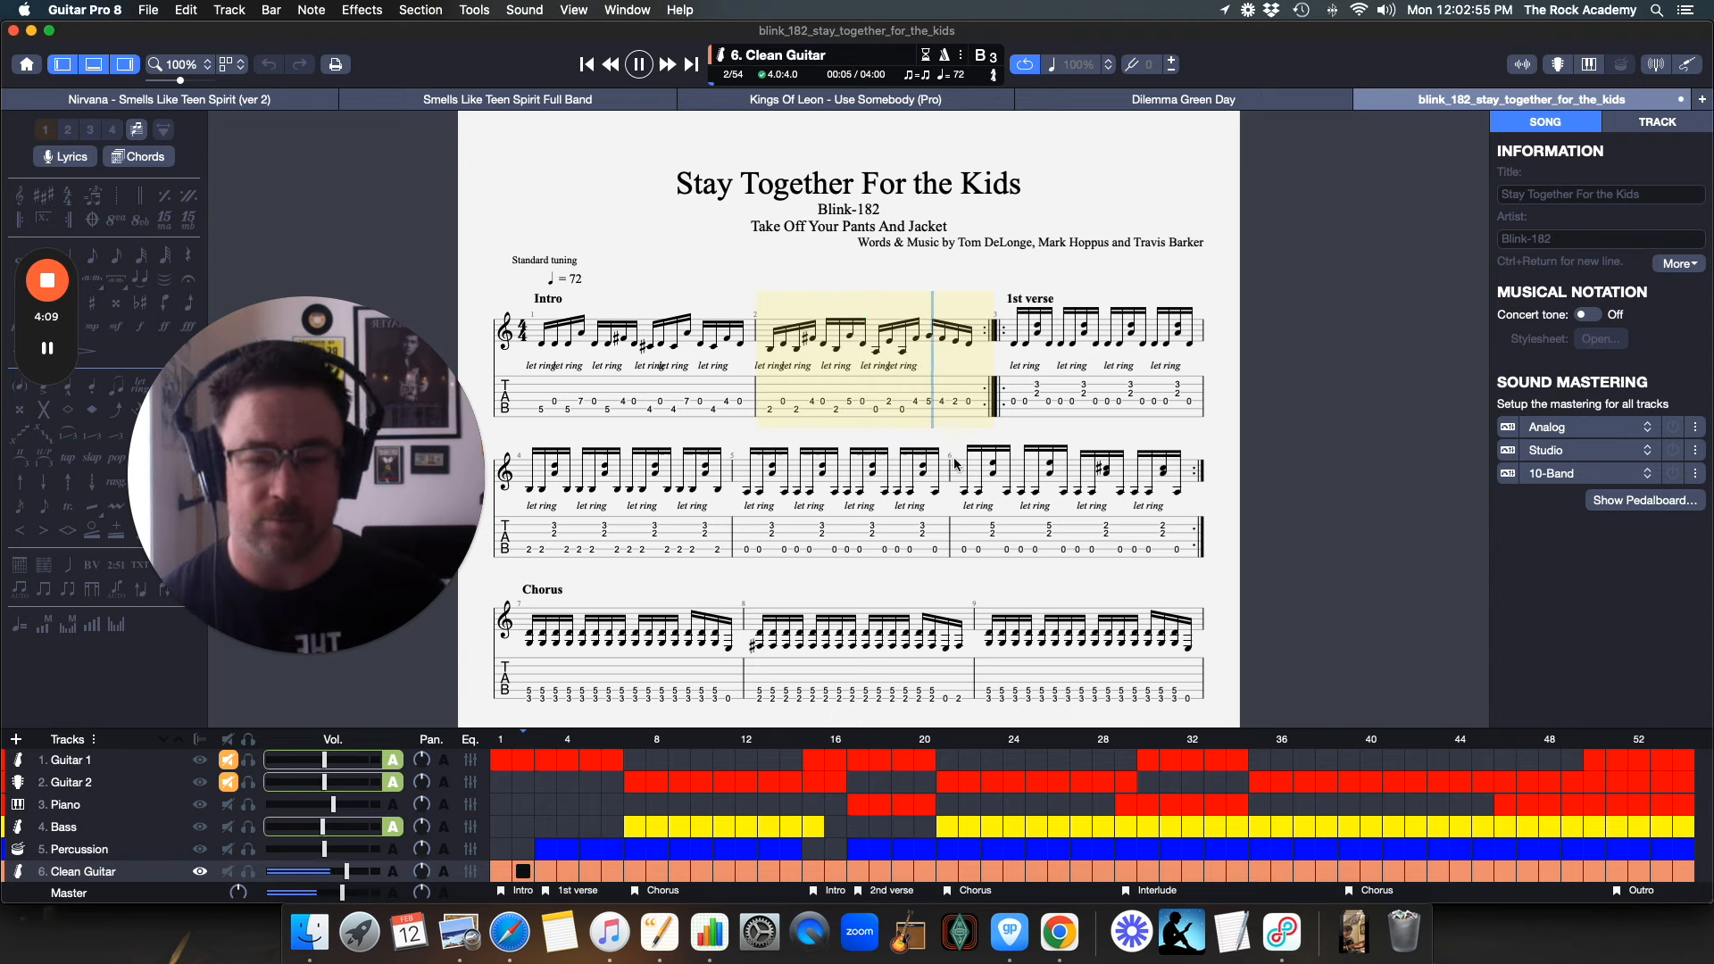
left_click(1014, 408)
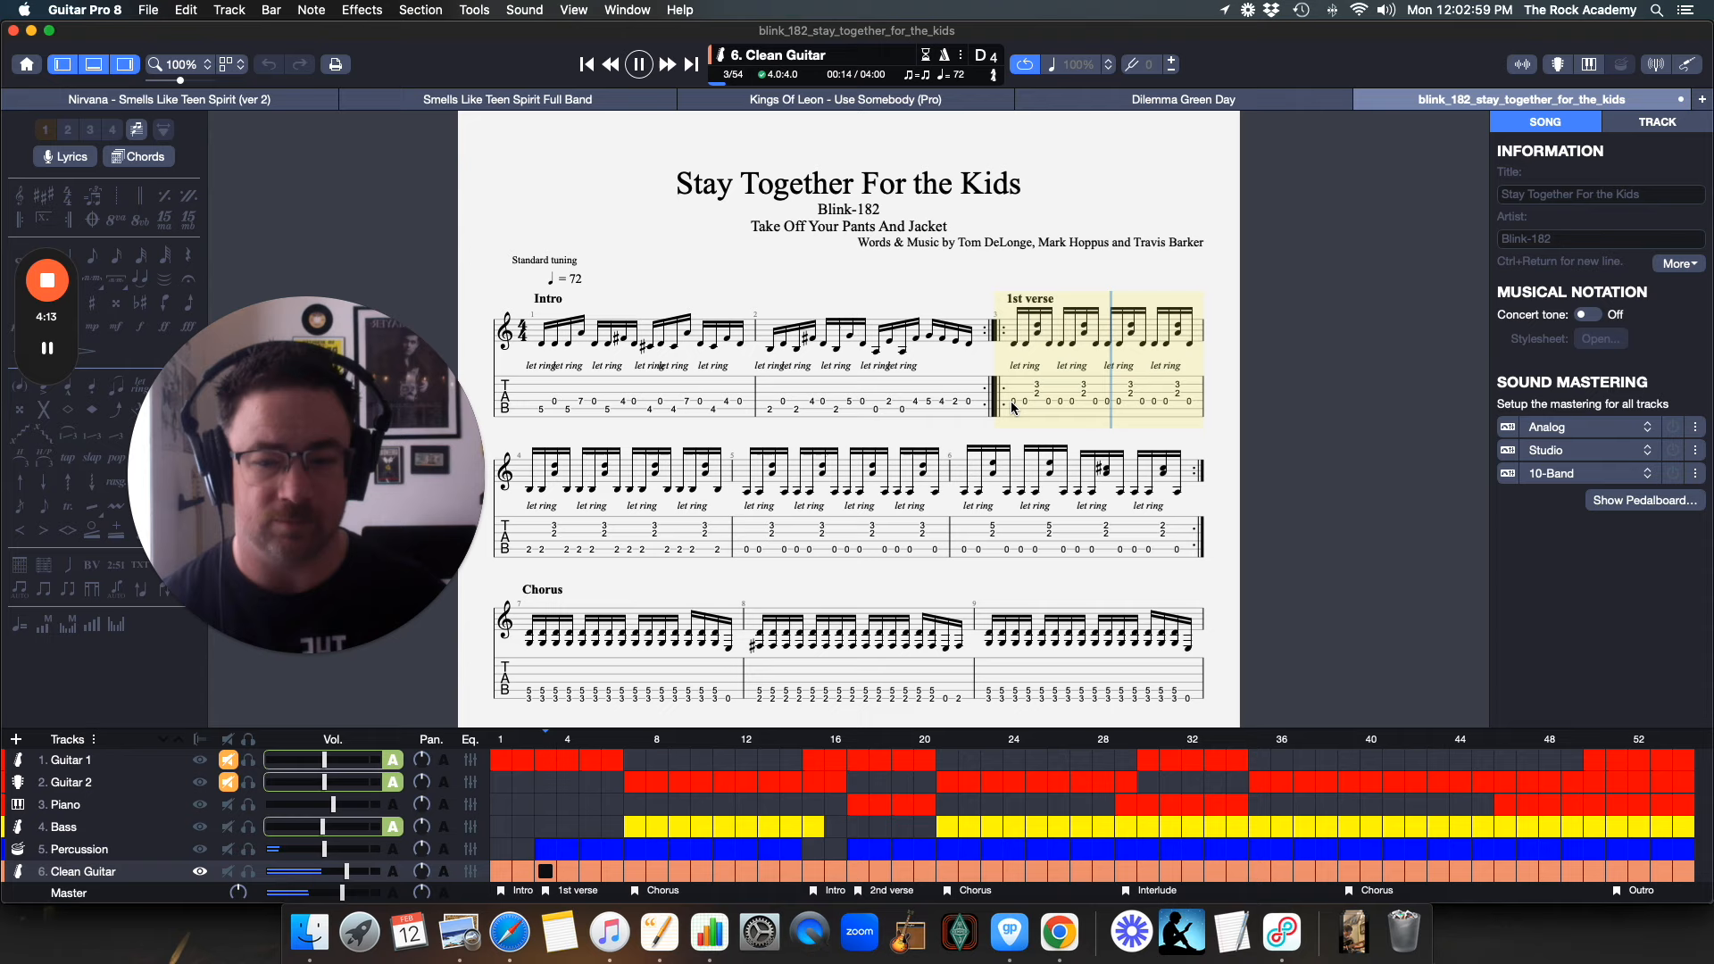
key("space")
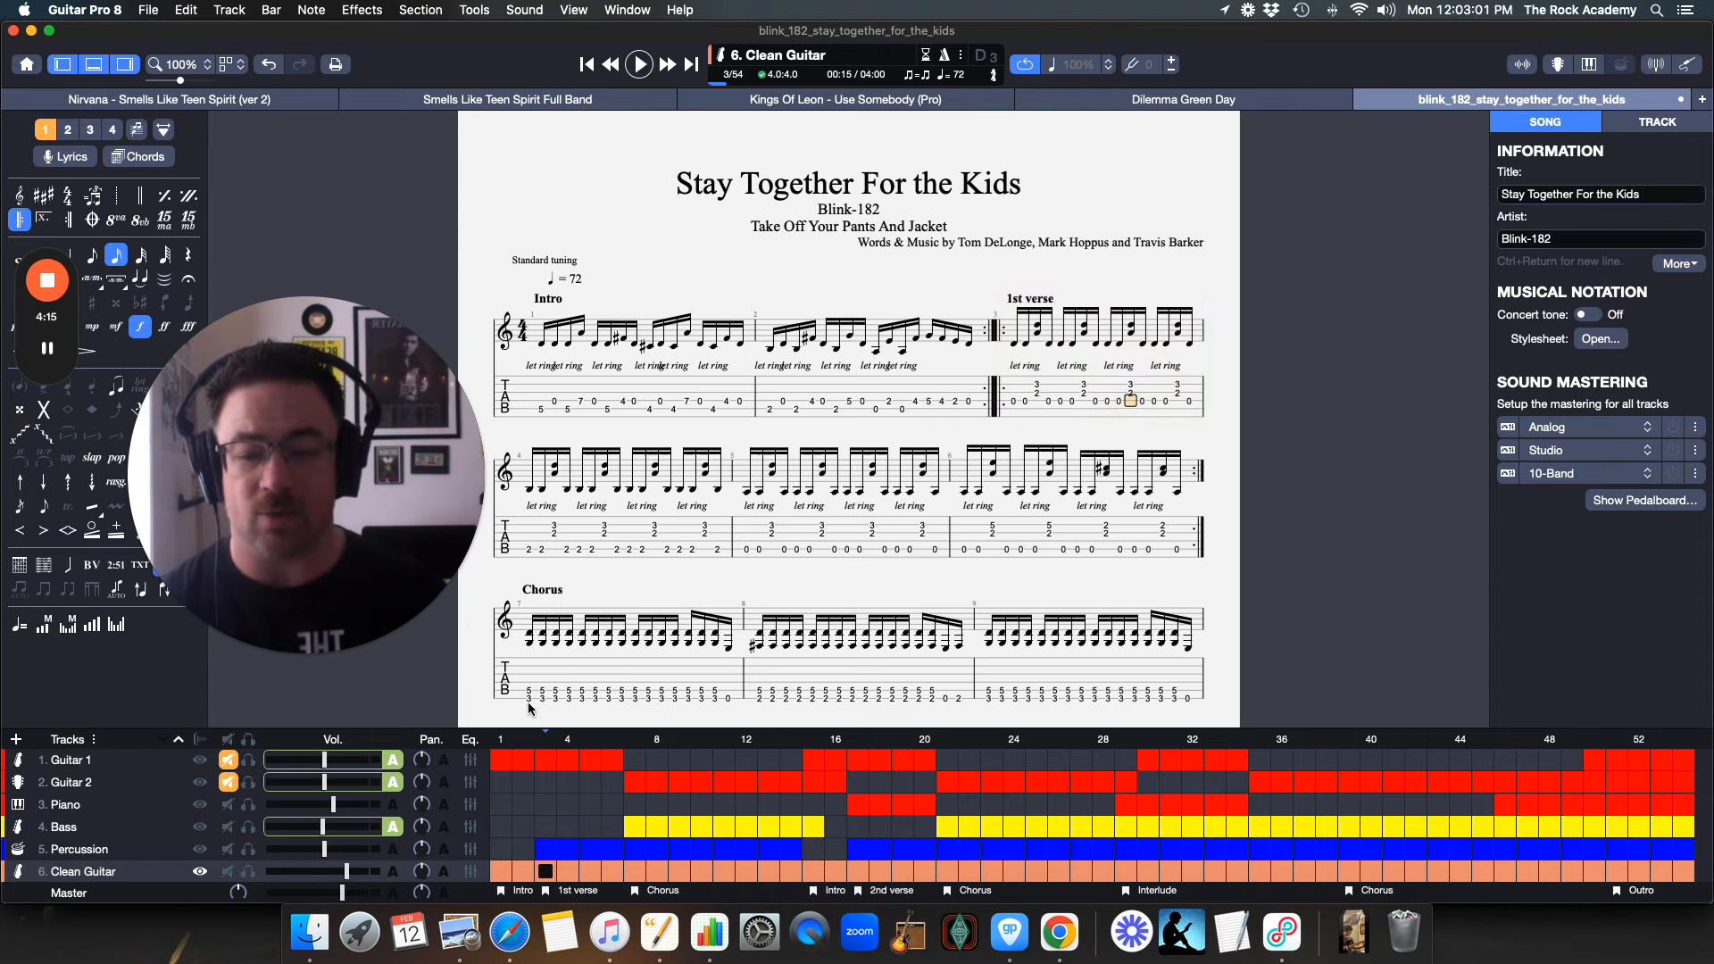
left_click(531, 698)
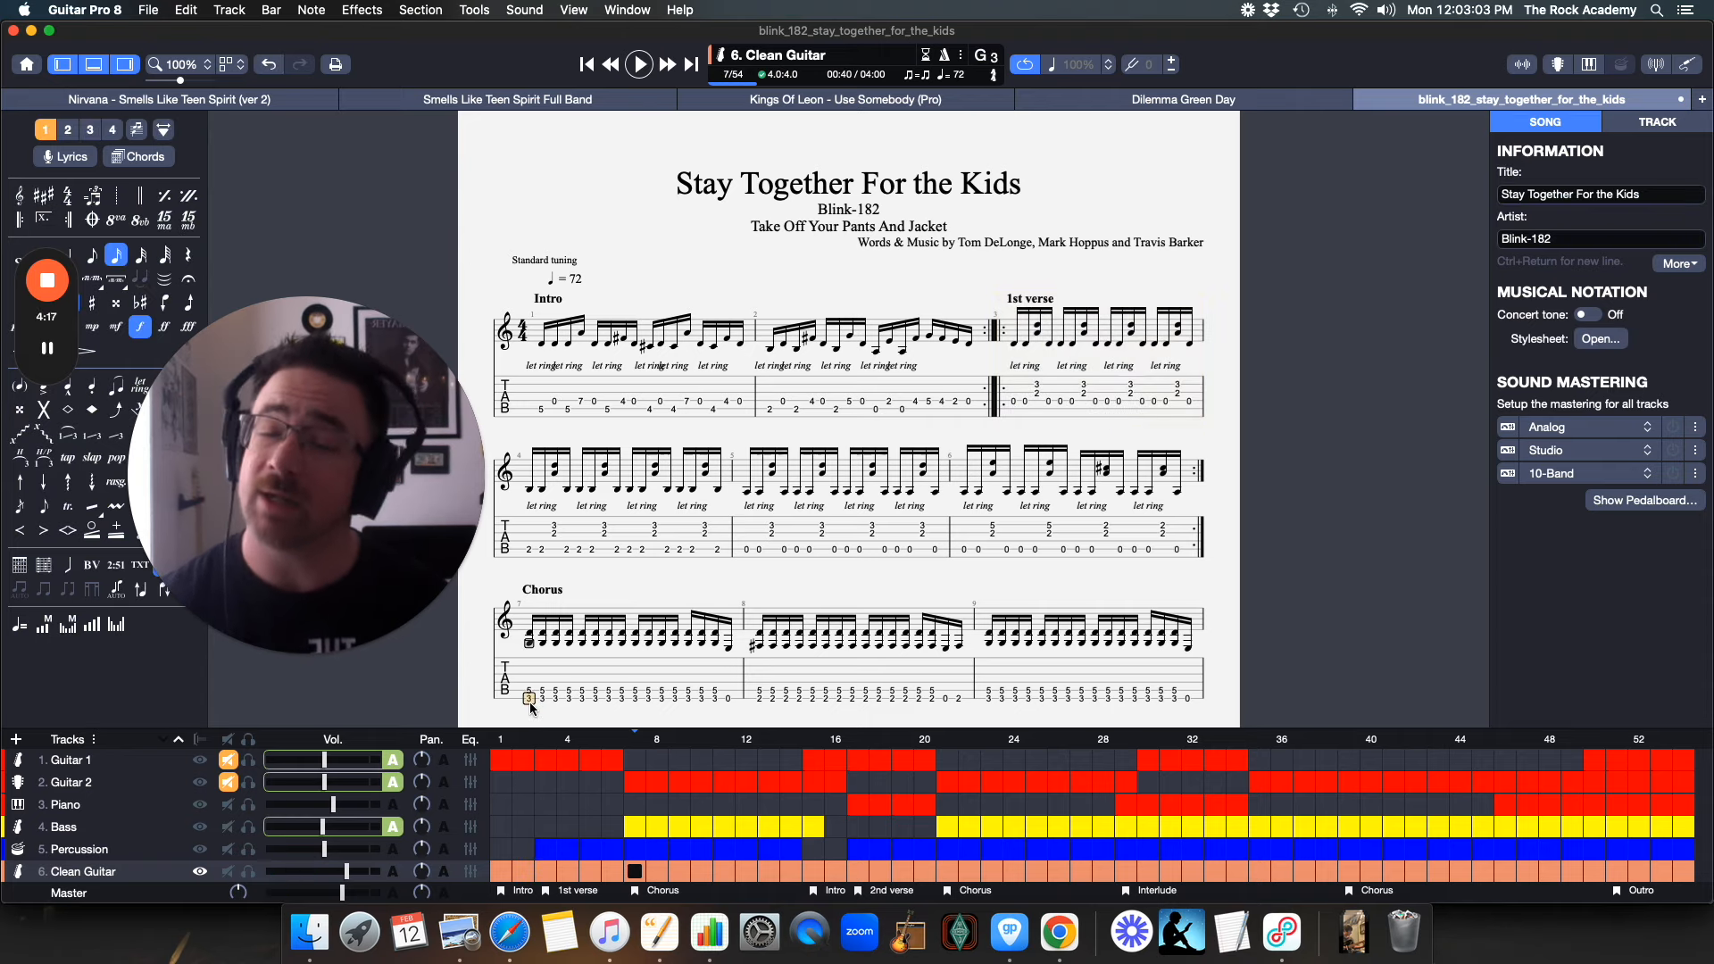
key("space")
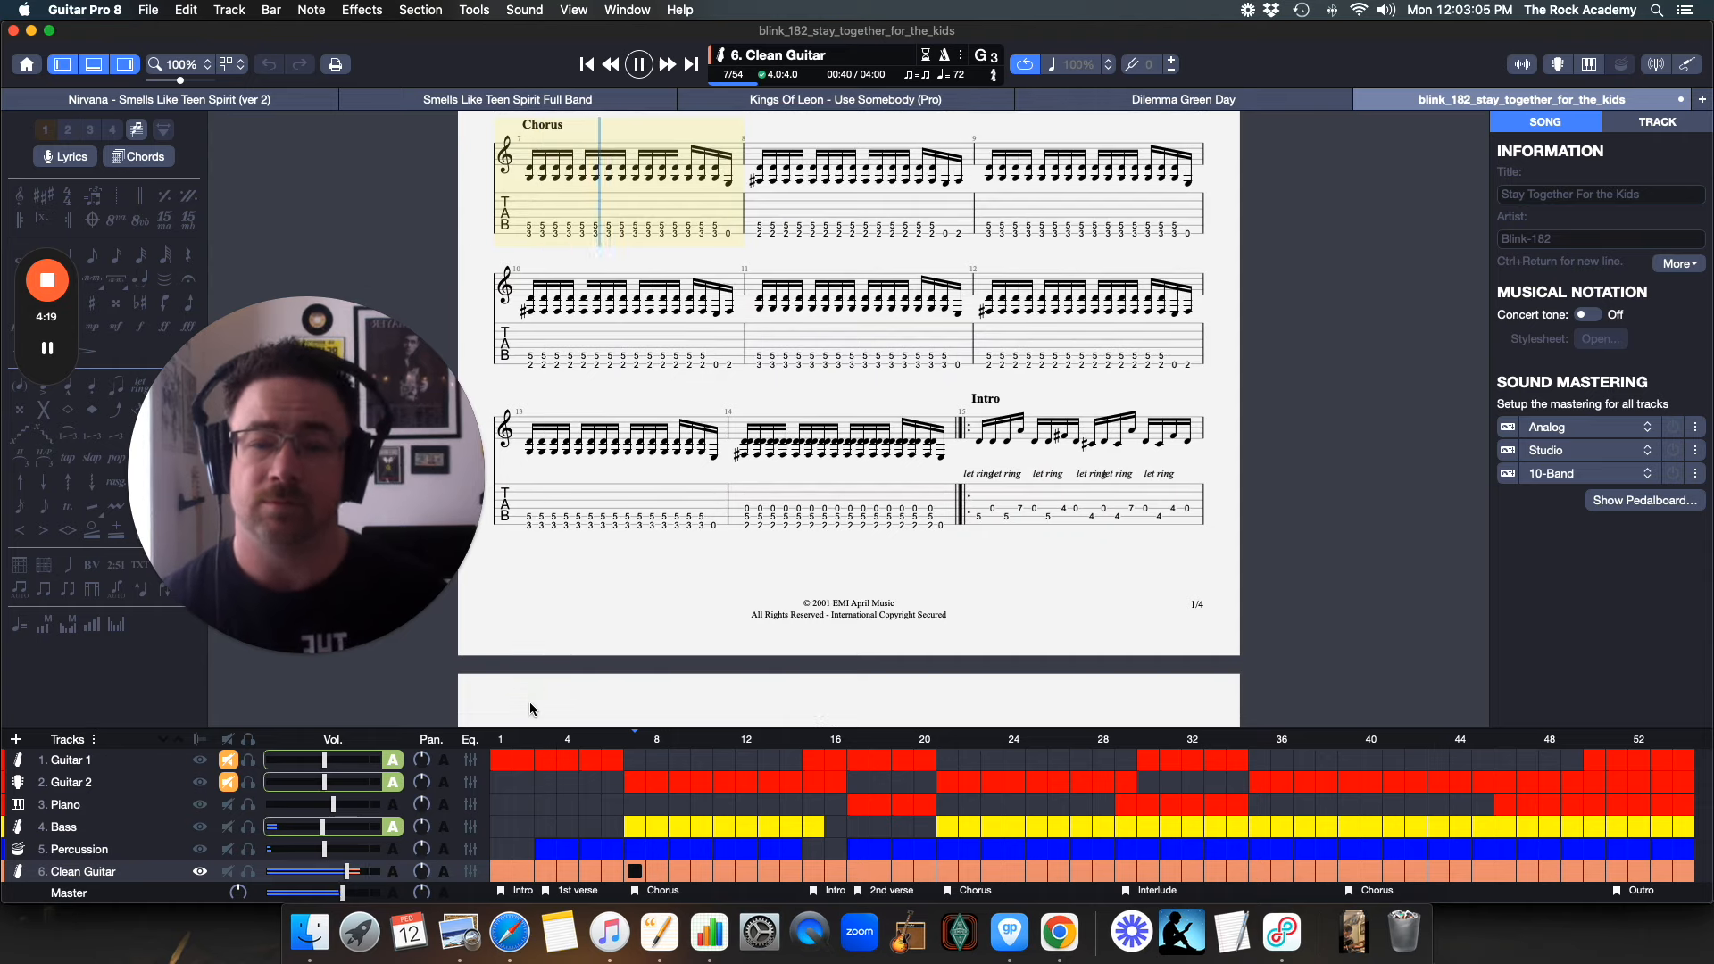
key("space")
scroll(720, 408, "up", 5)
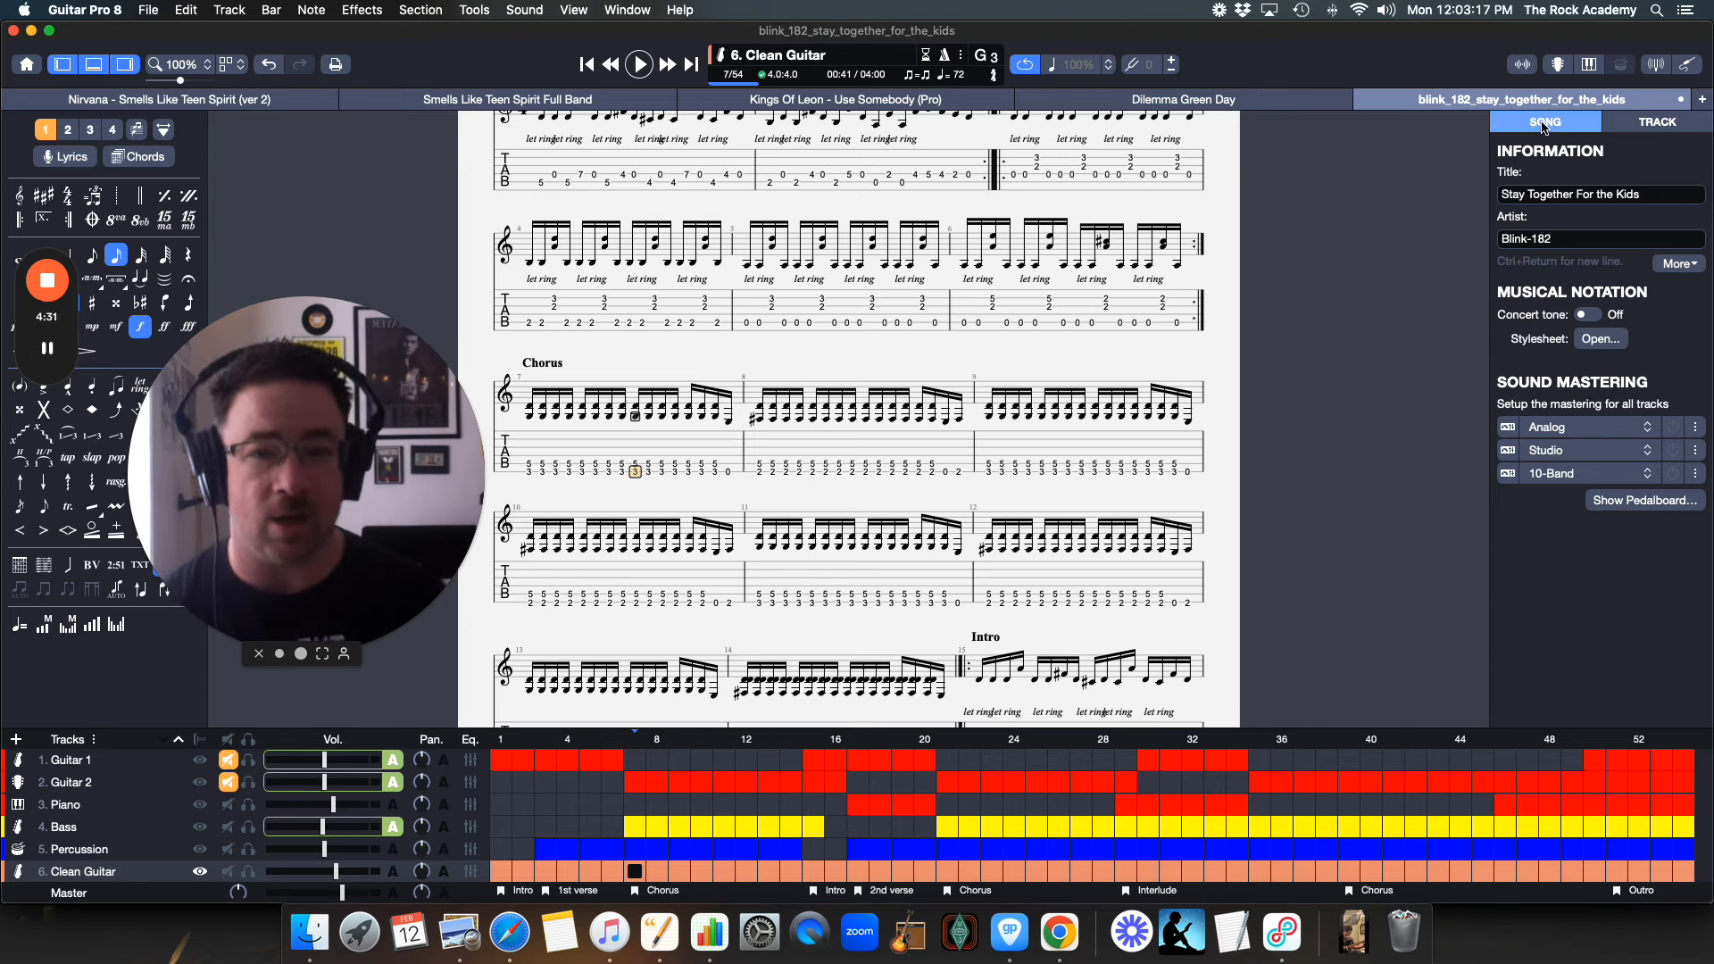
Show the Clean Guitar track's settings in the Track inspector, listing Clean Strat.
left_click(1657, 123)
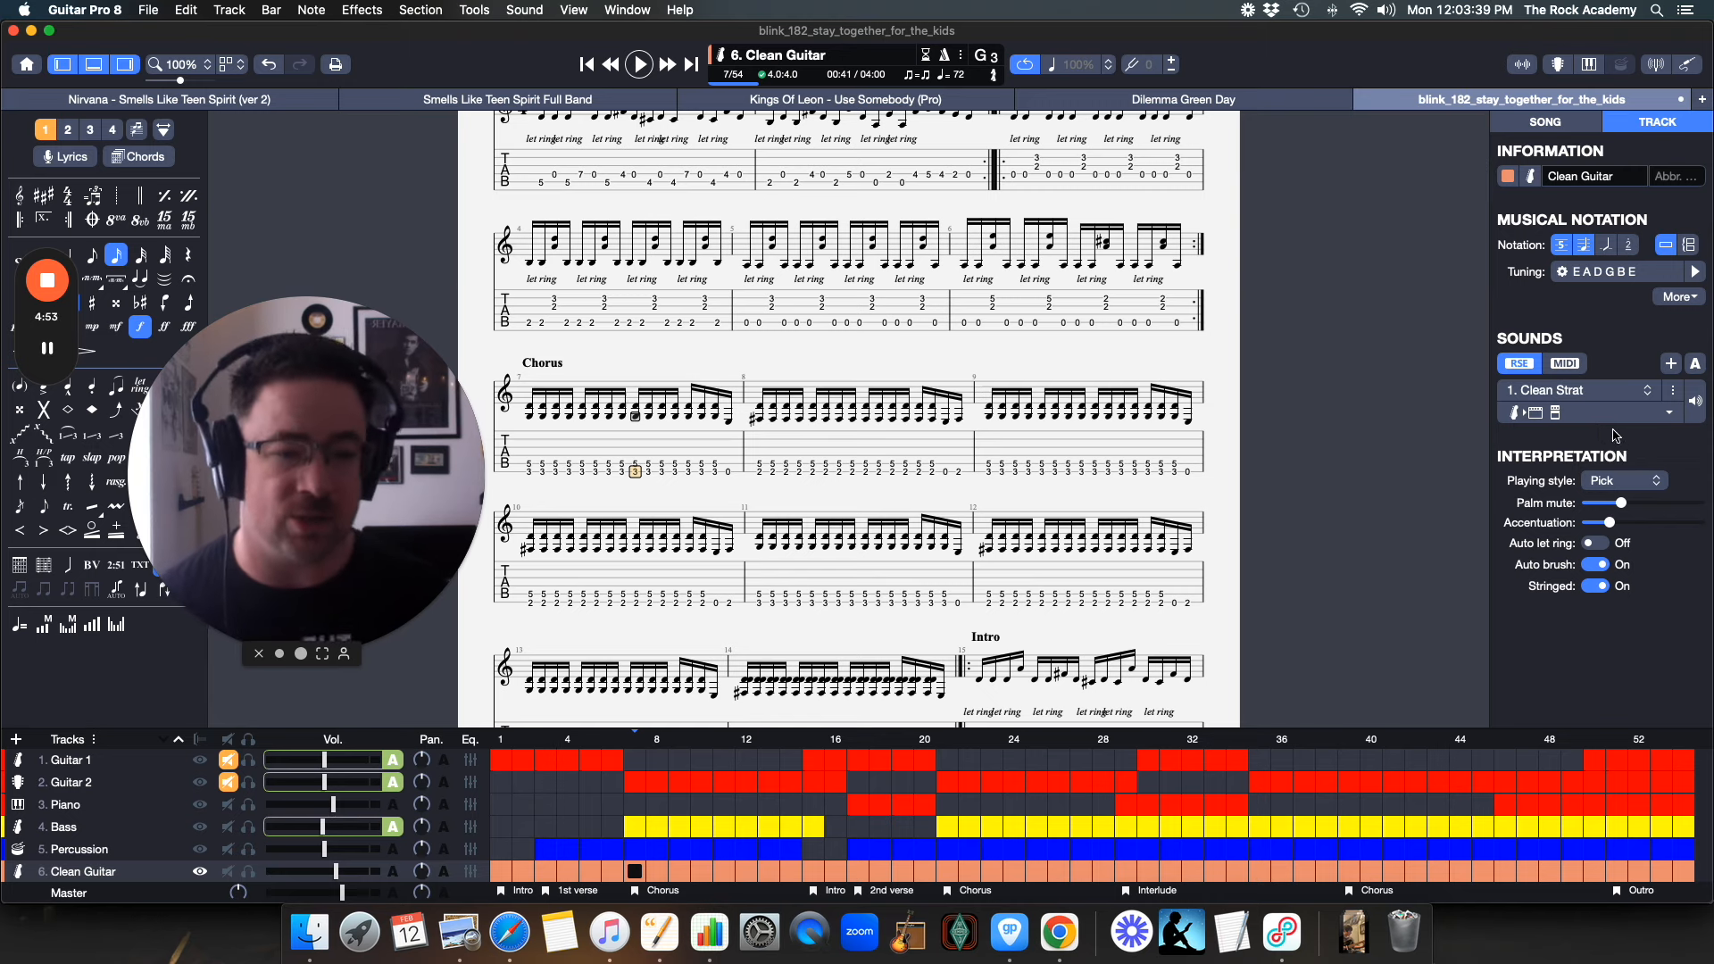
Add Distortion as a second sound on the Clean Guitar track.
left_click(1670, 366)
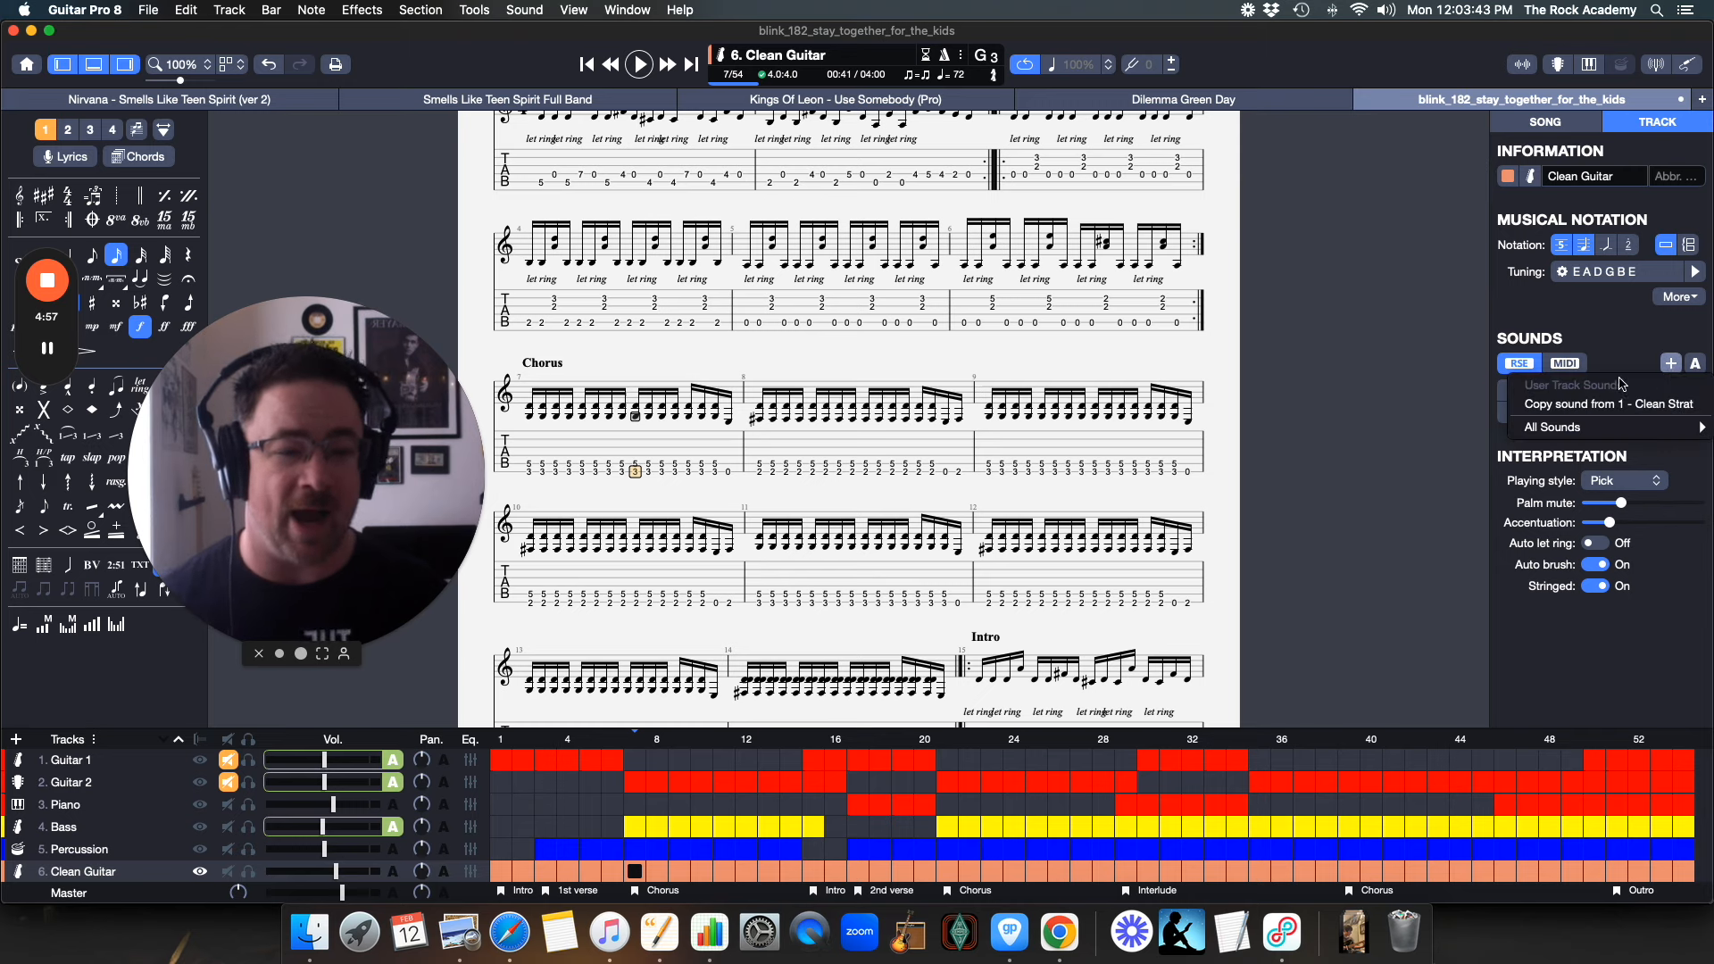
mouse_move(1374, 449)
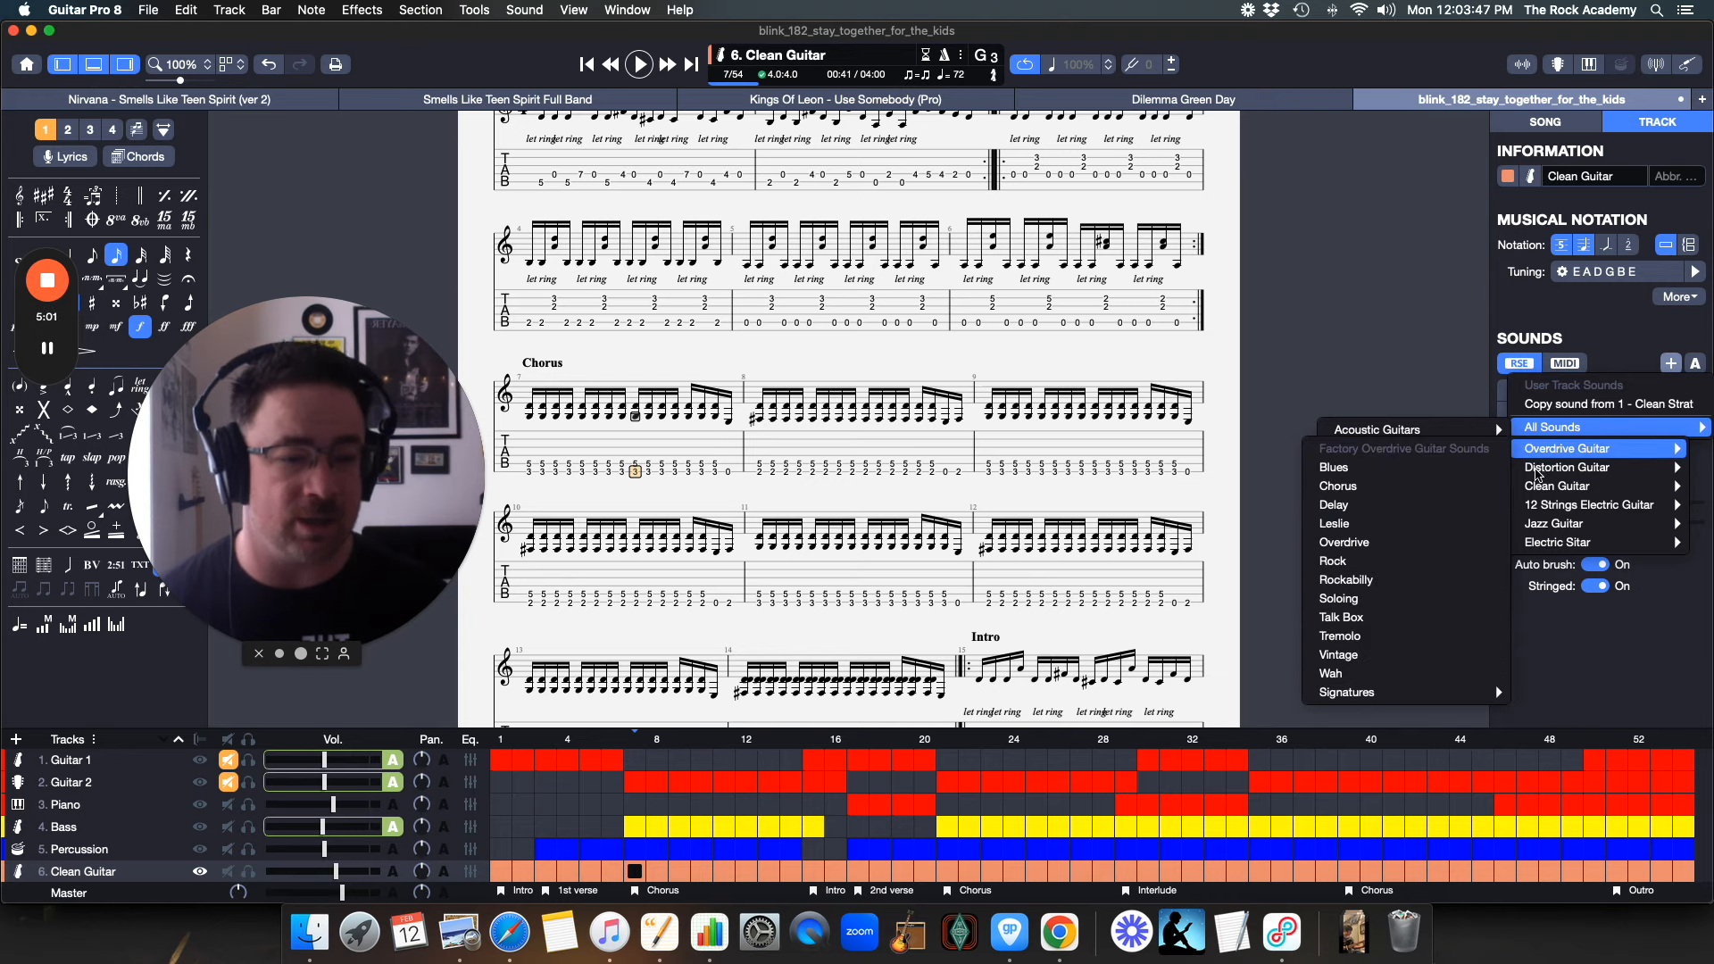
mouse_move(1566, 467)
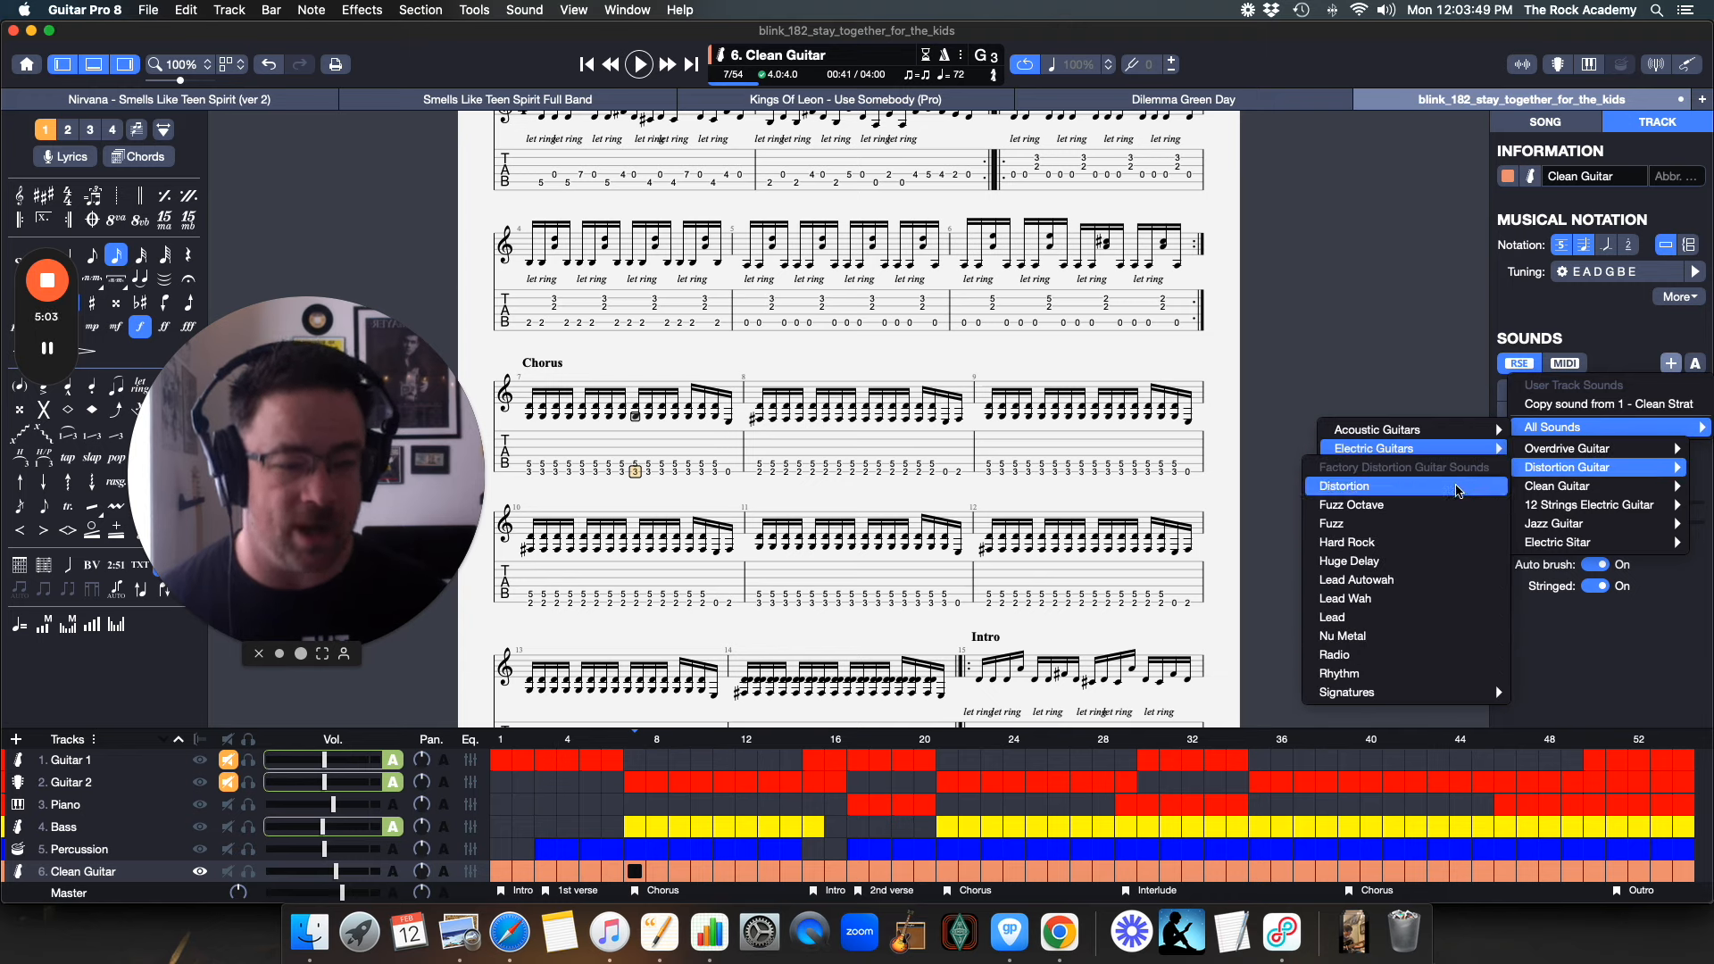
left_click(1458, 490)
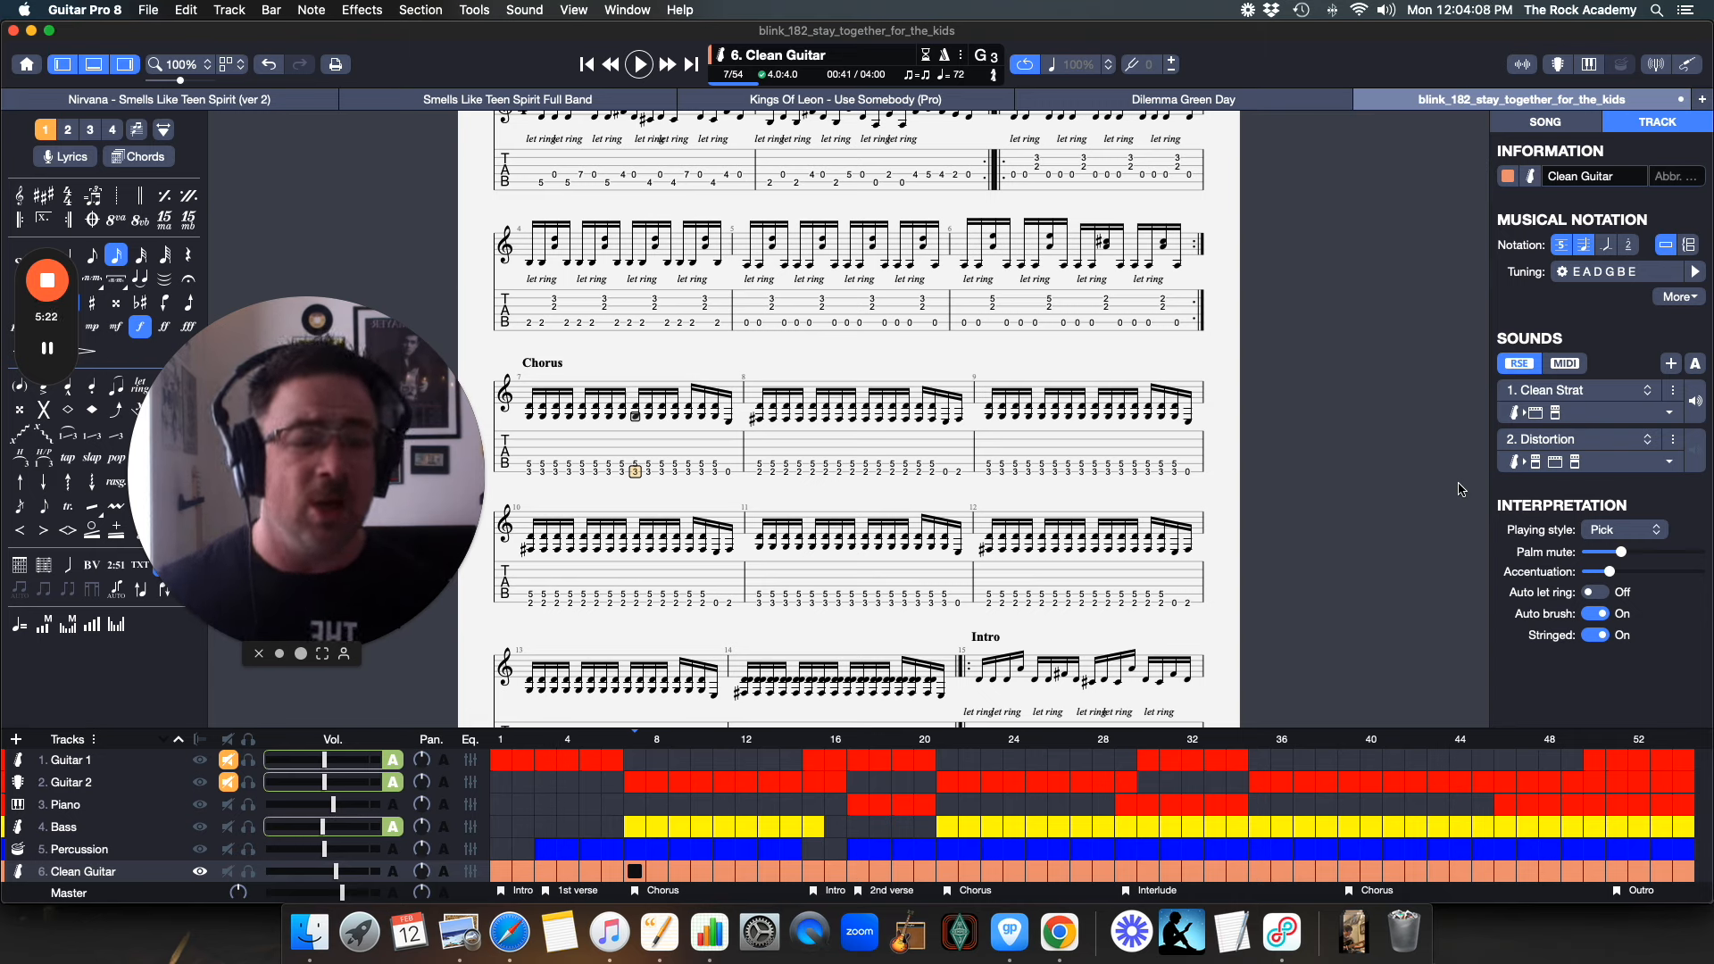
left_click(1549, 463)
scroll(1614, 465, "down", 2)
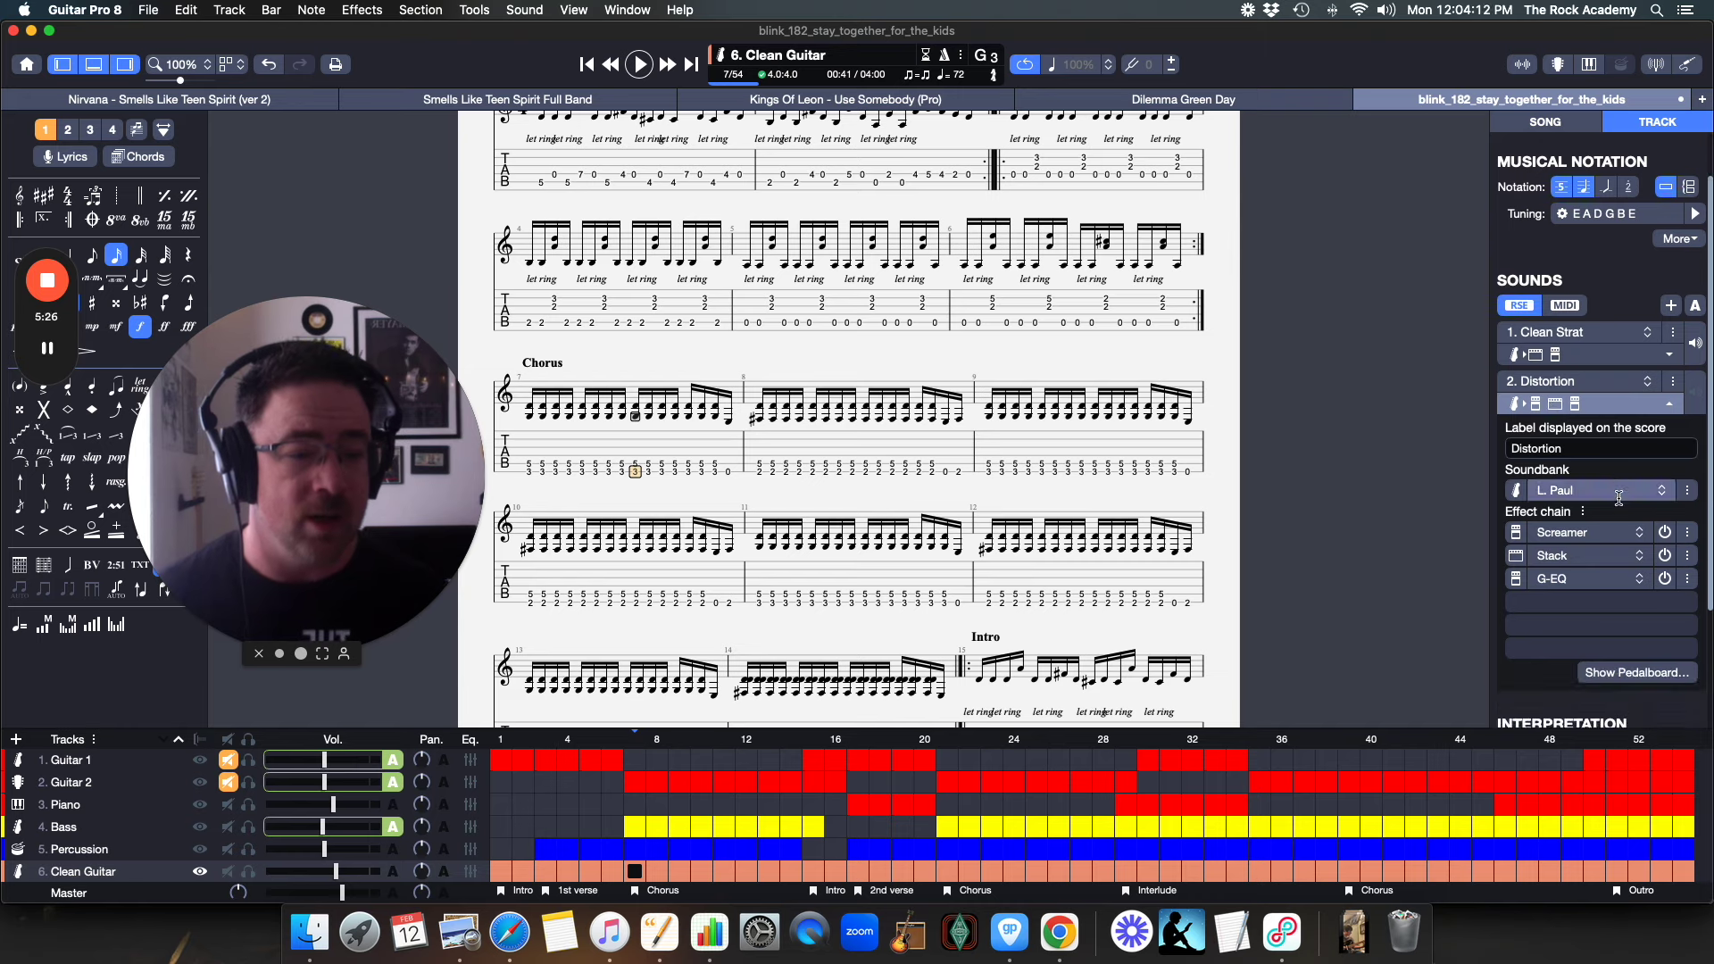
left_click(1564, 480)
mouse_move(1590, 500)
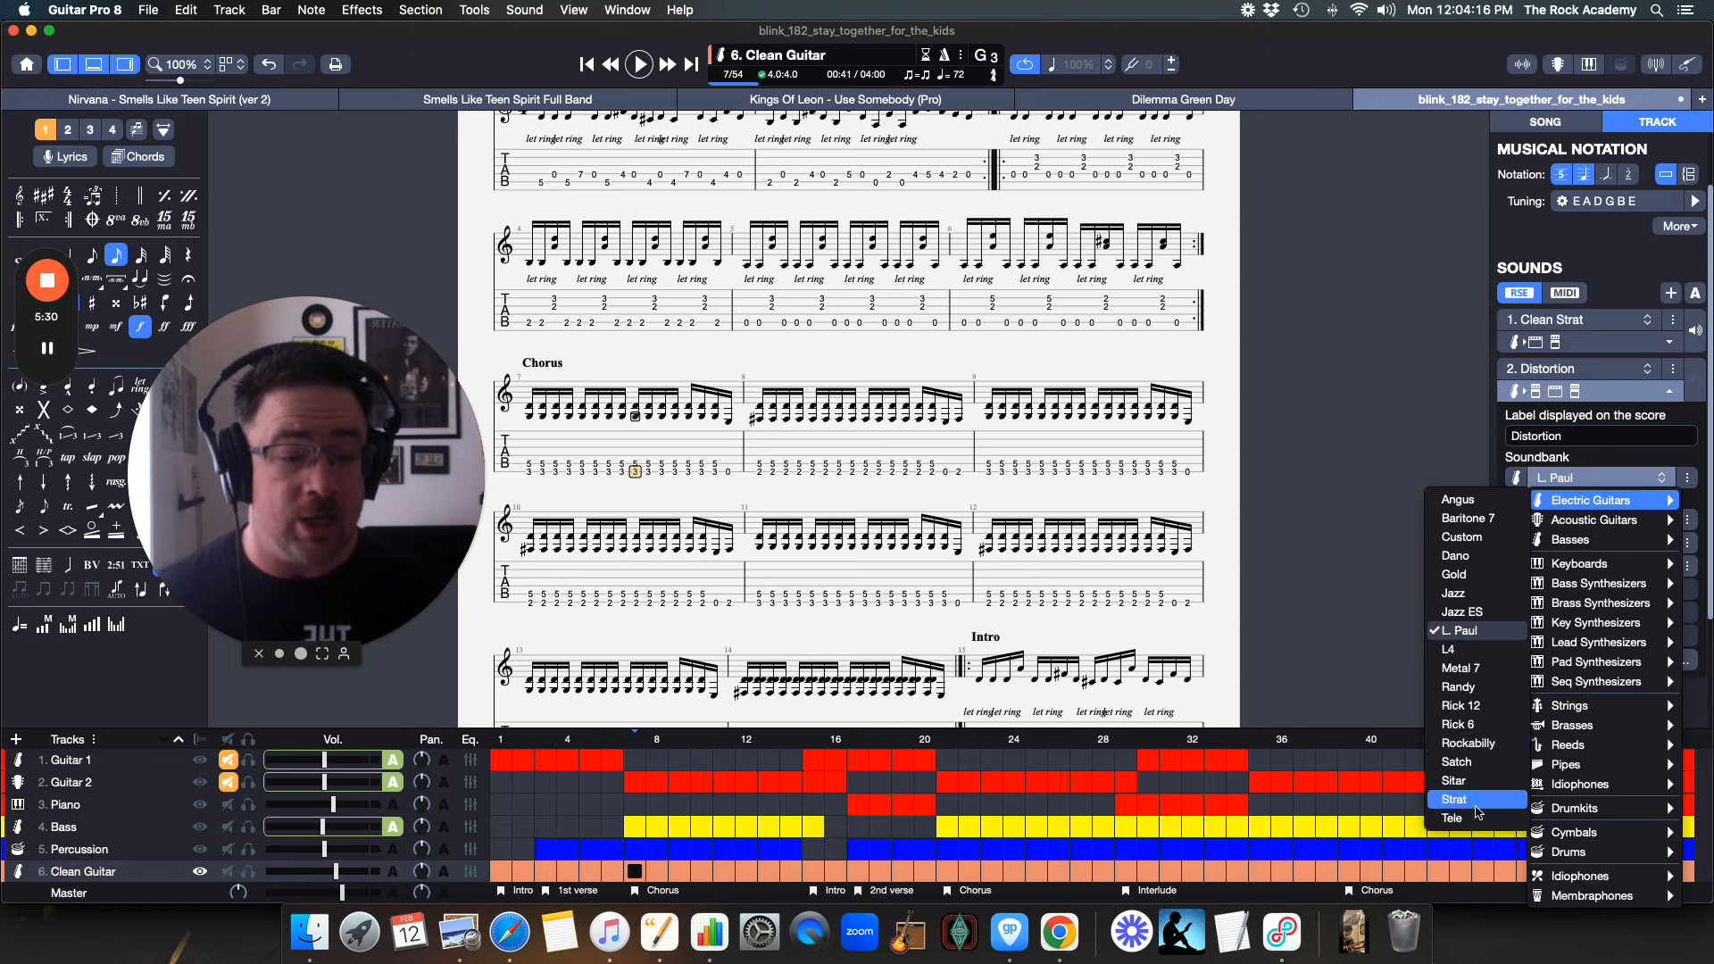
left_click(1463, 629)
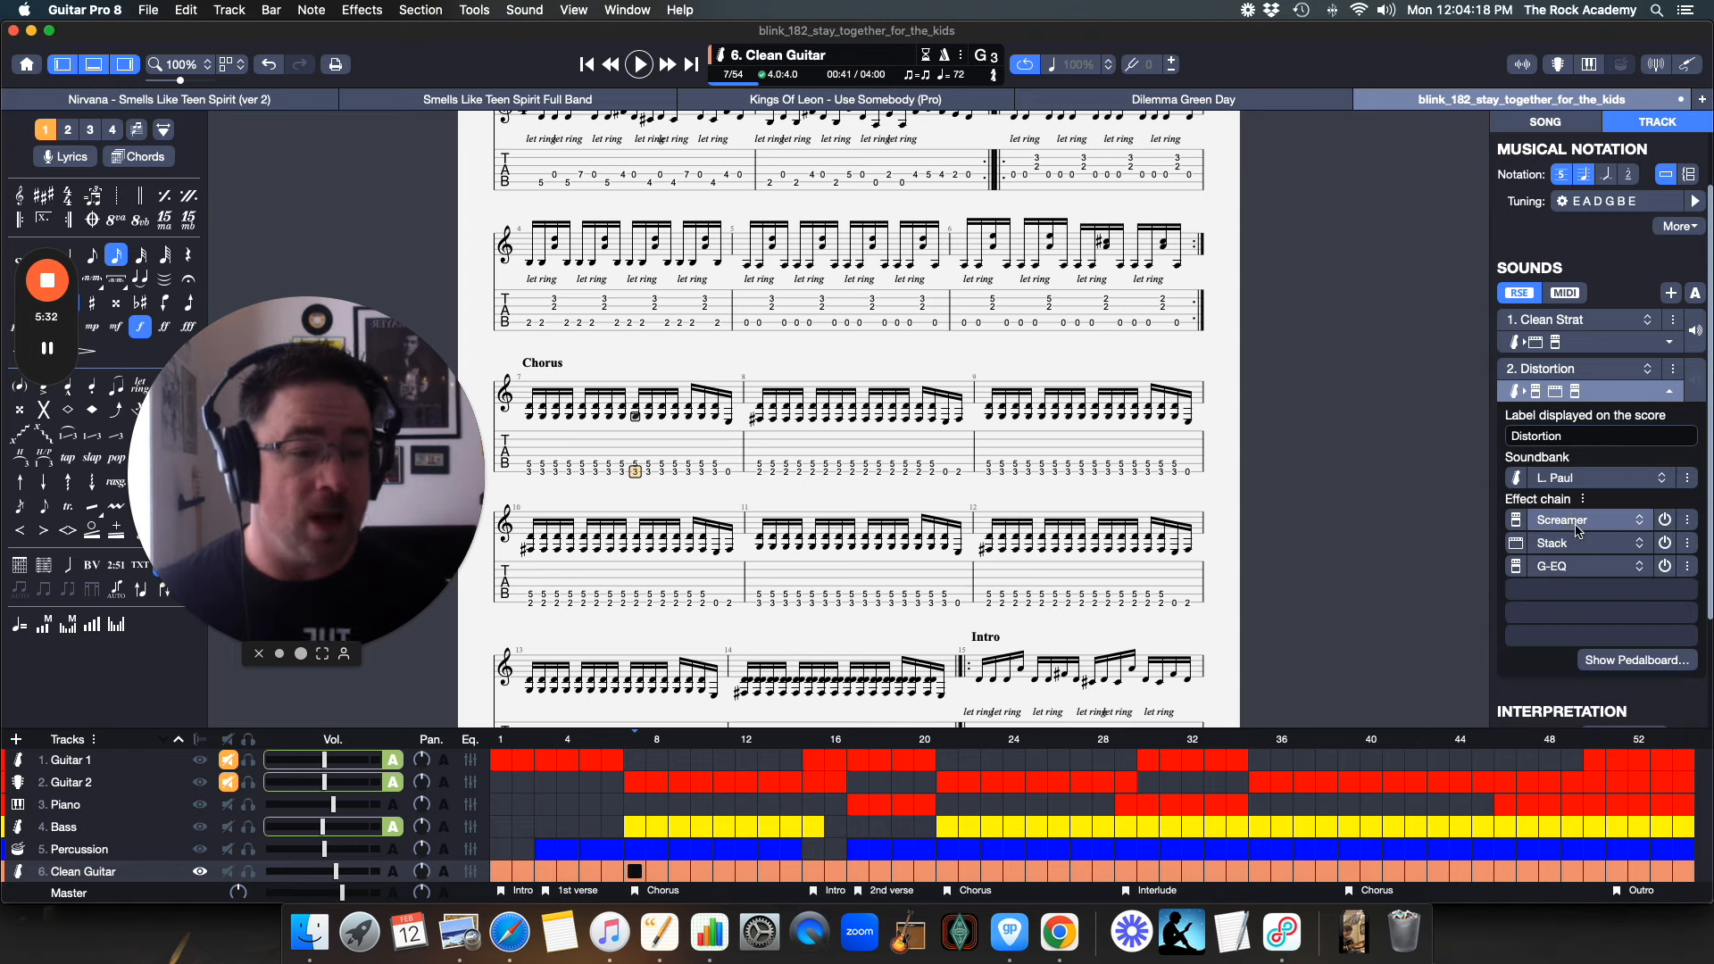
left_click(1577, 522)
key("Escape")
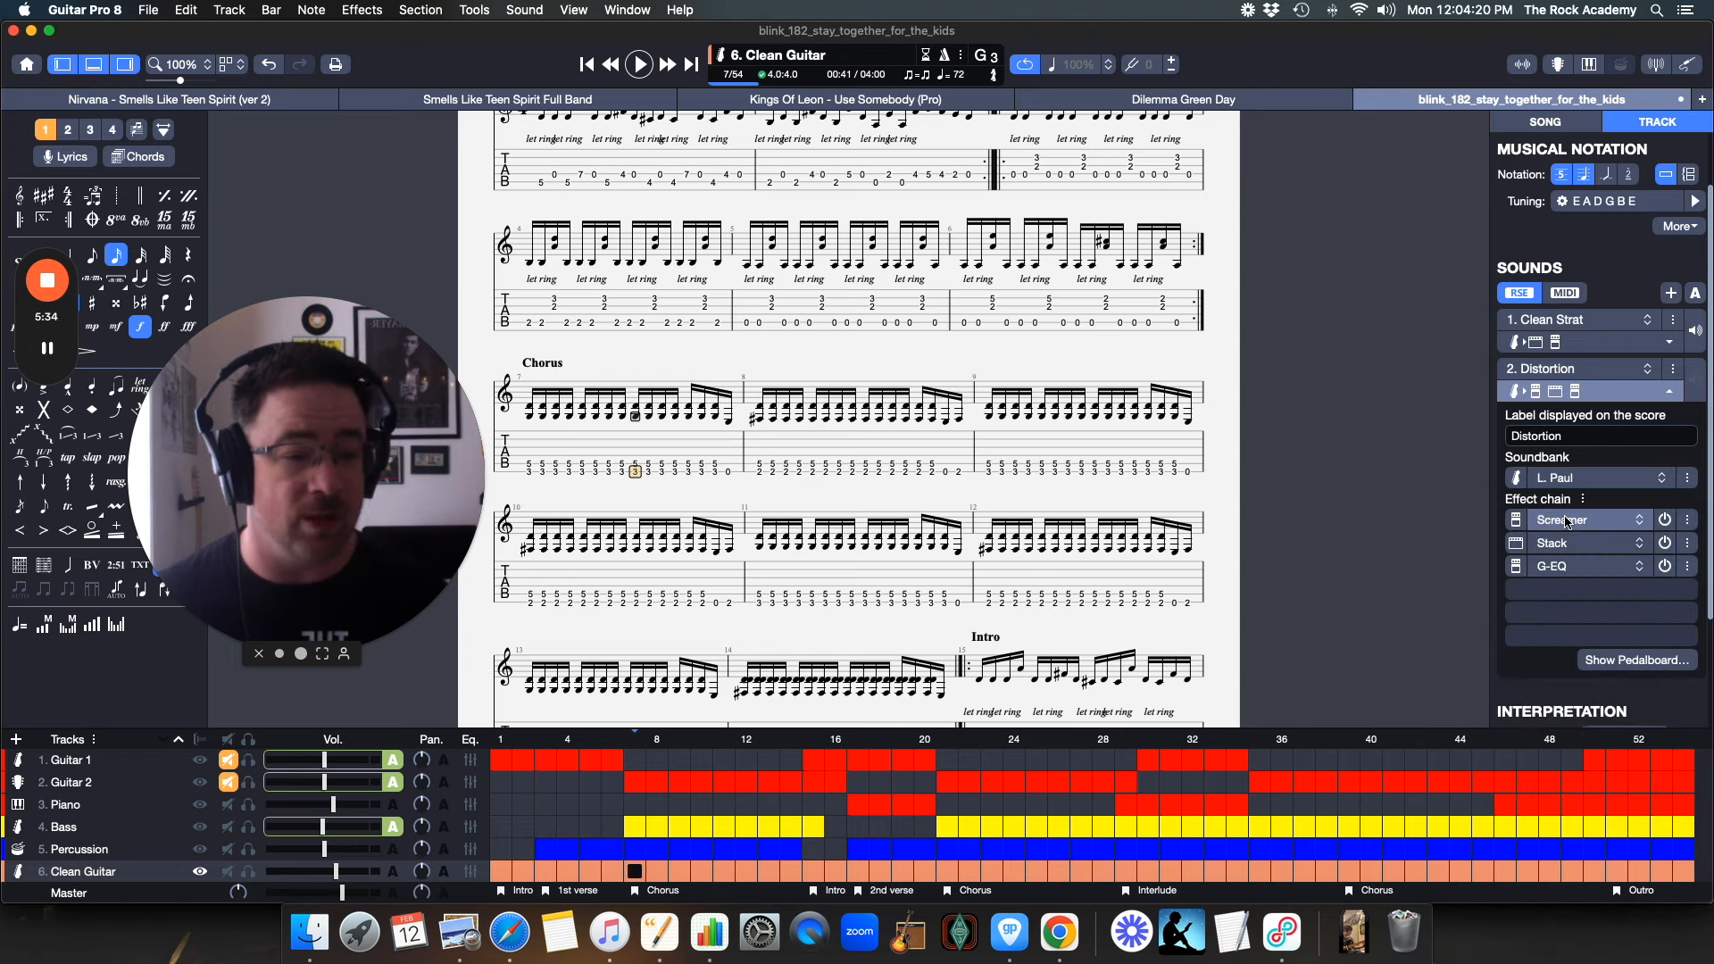
scroll(1632, 493, "down", 1)
scroll(1630, 494, "down", 3)
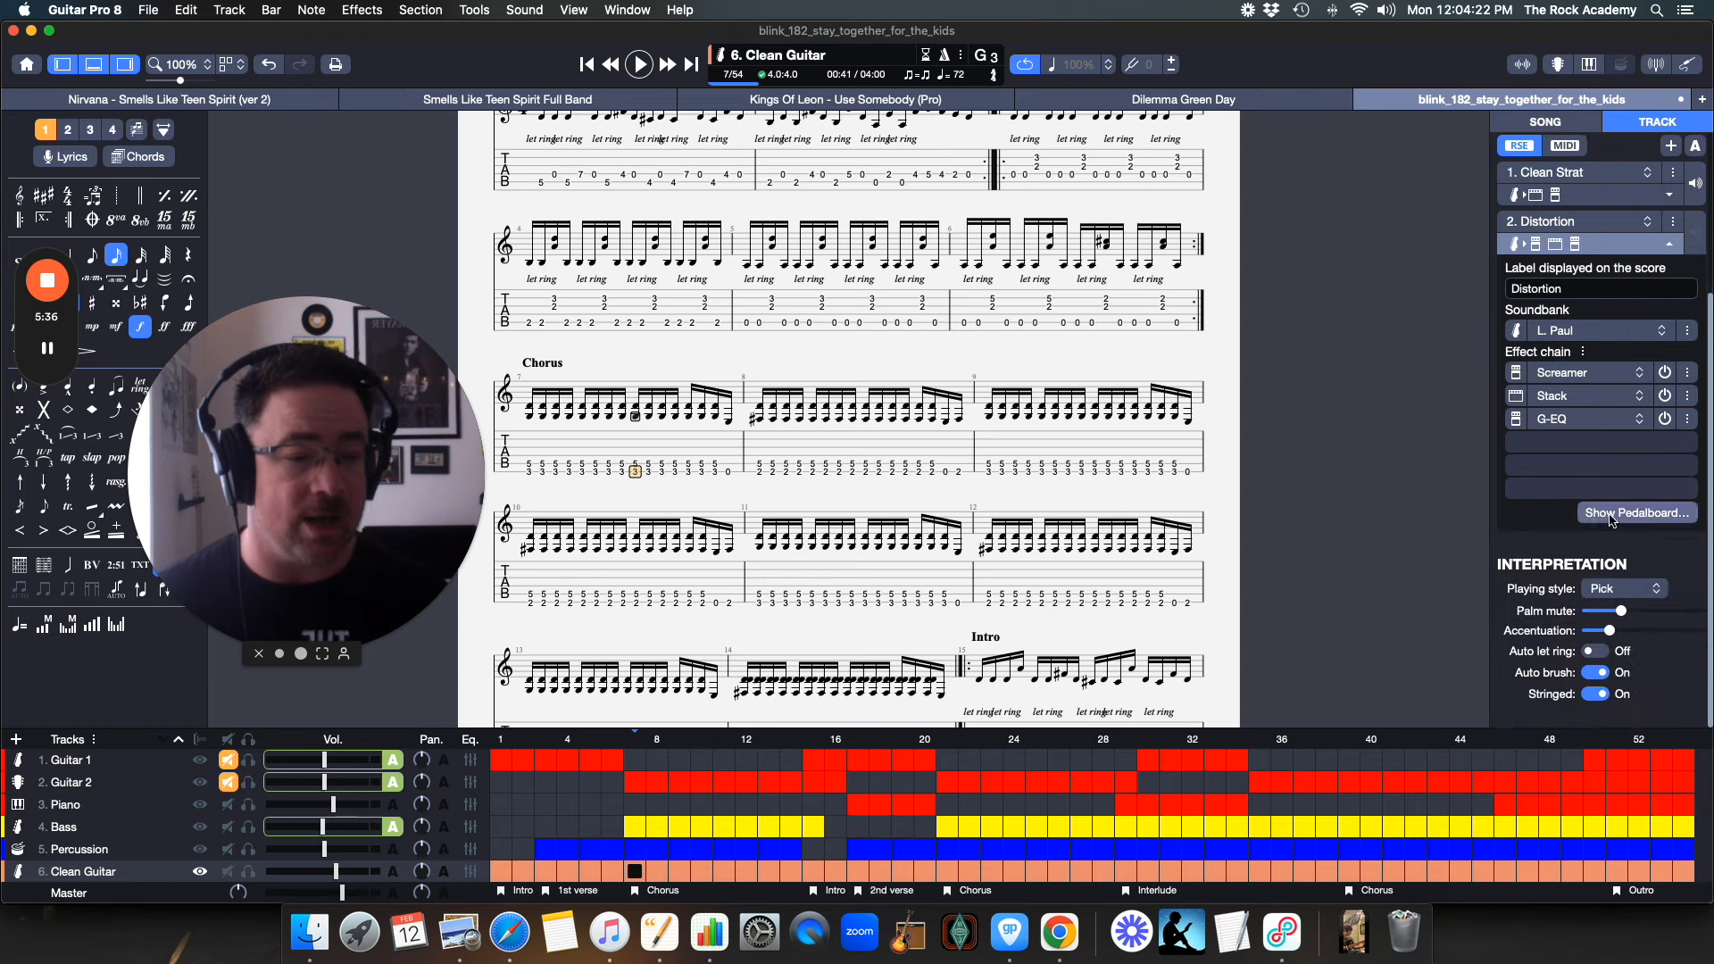
left_click(1634, 512)
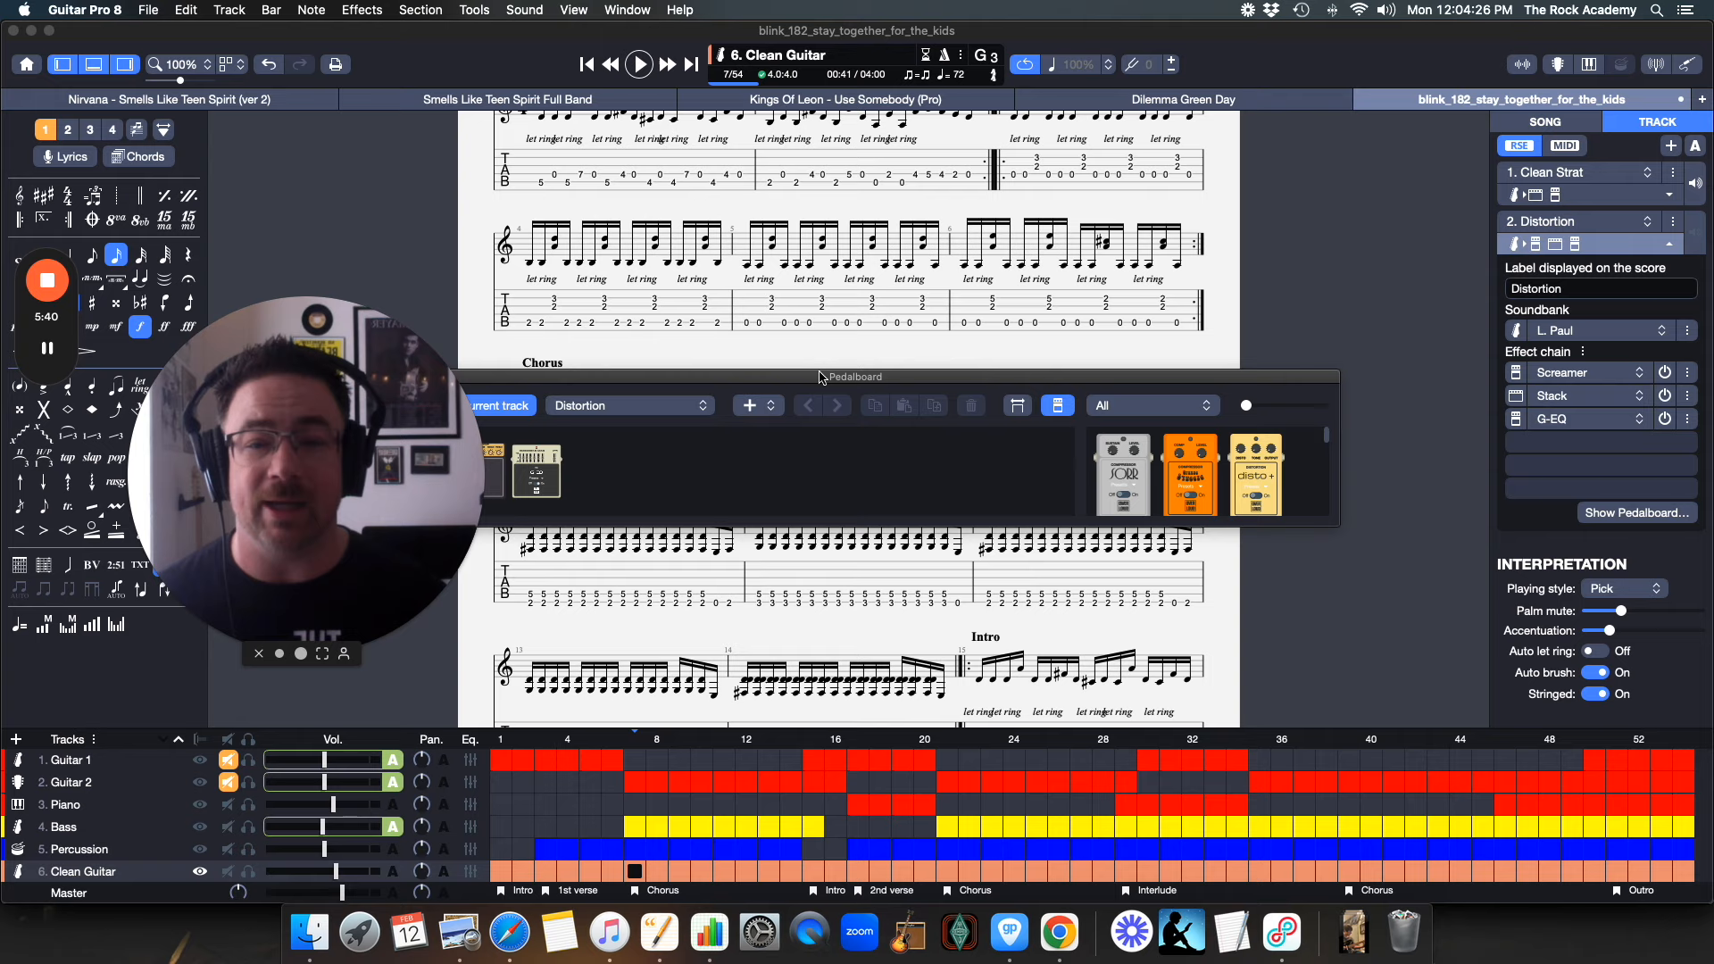
left_click_drag(849, 377, 1090, 340)
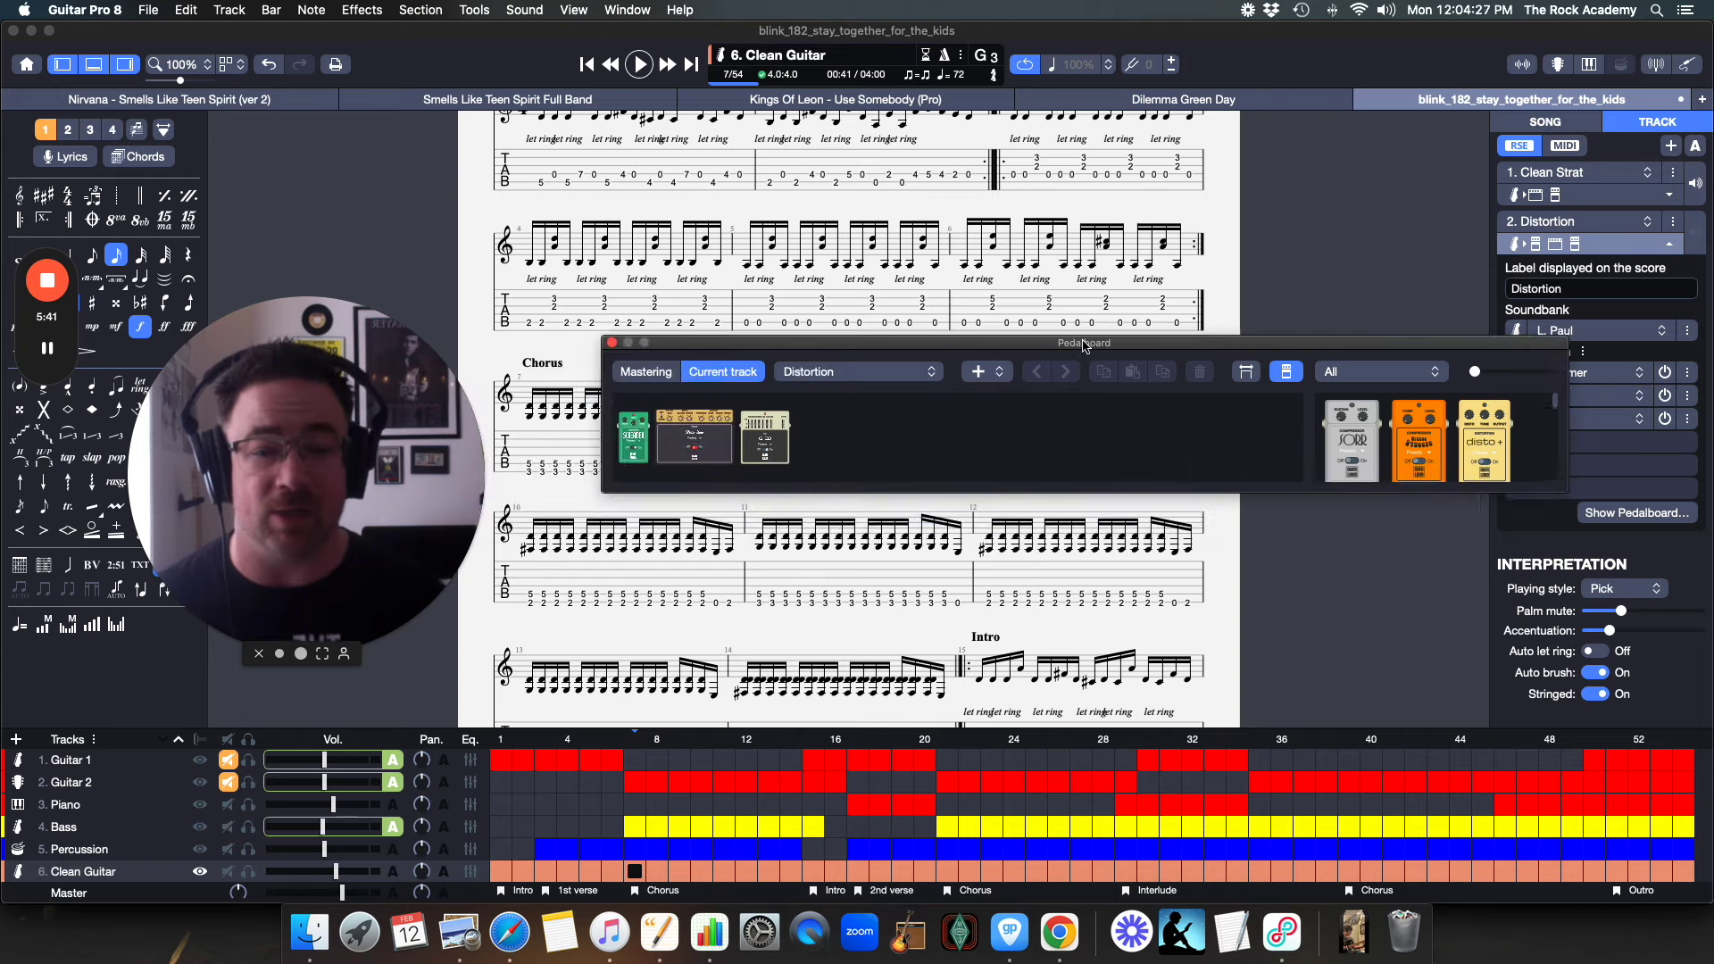
left_click(619, 346)
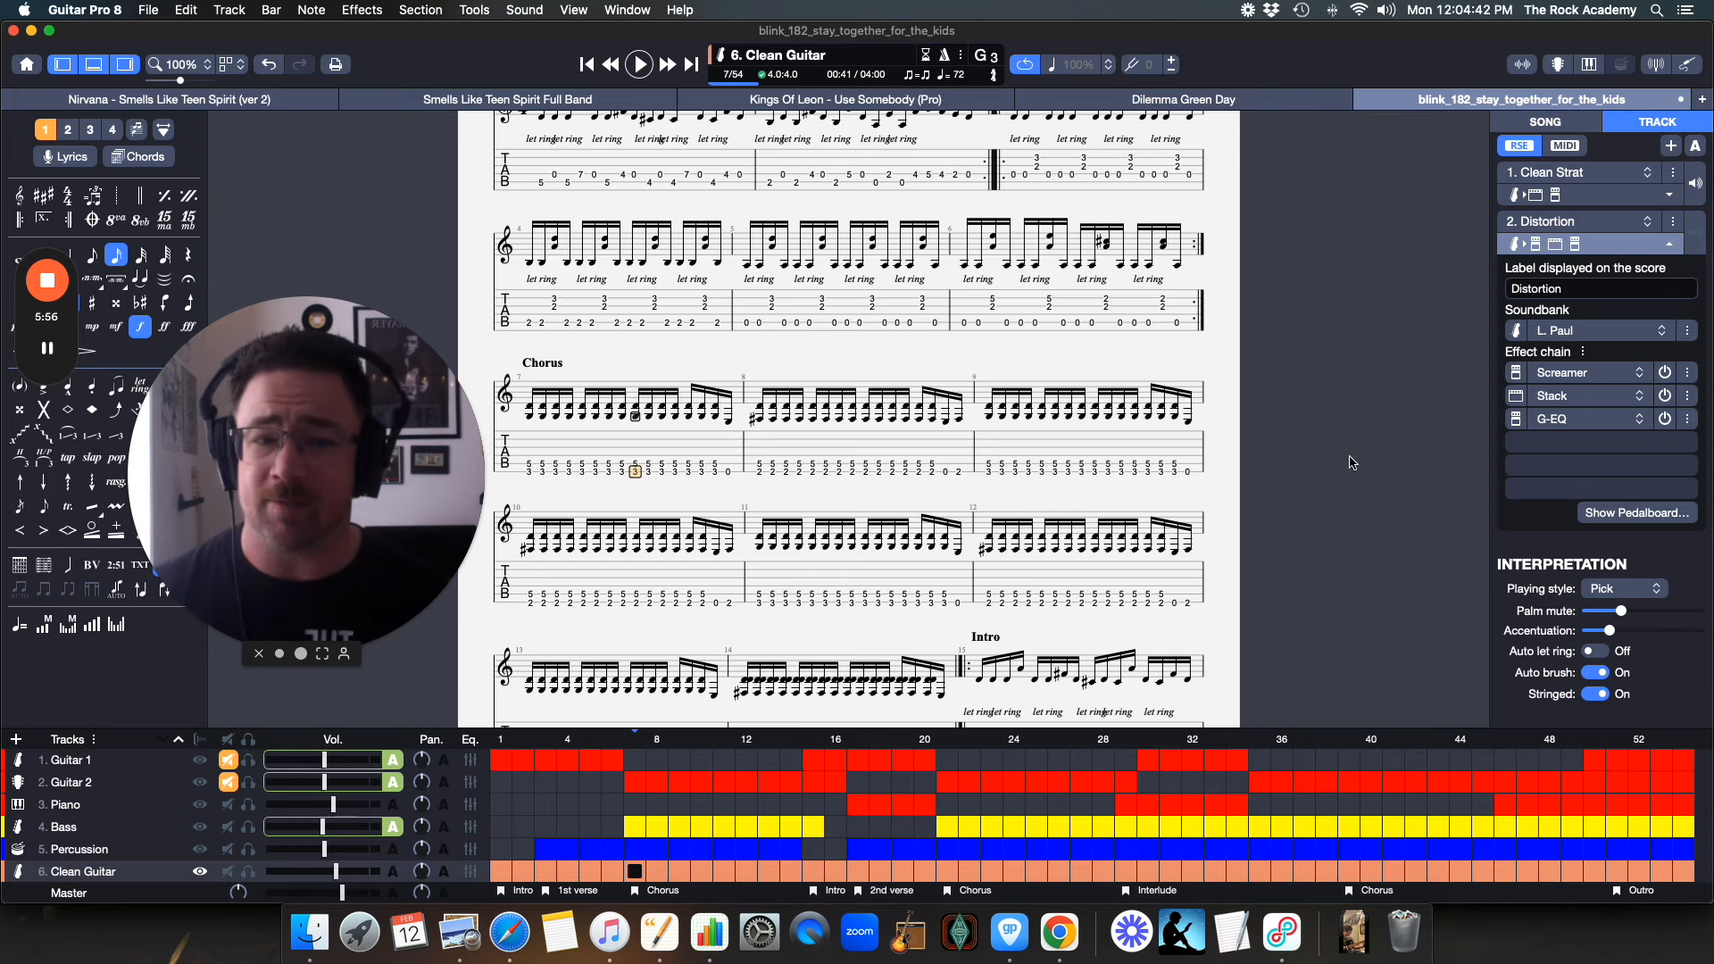
scroll(1350, 462, "up", 5)
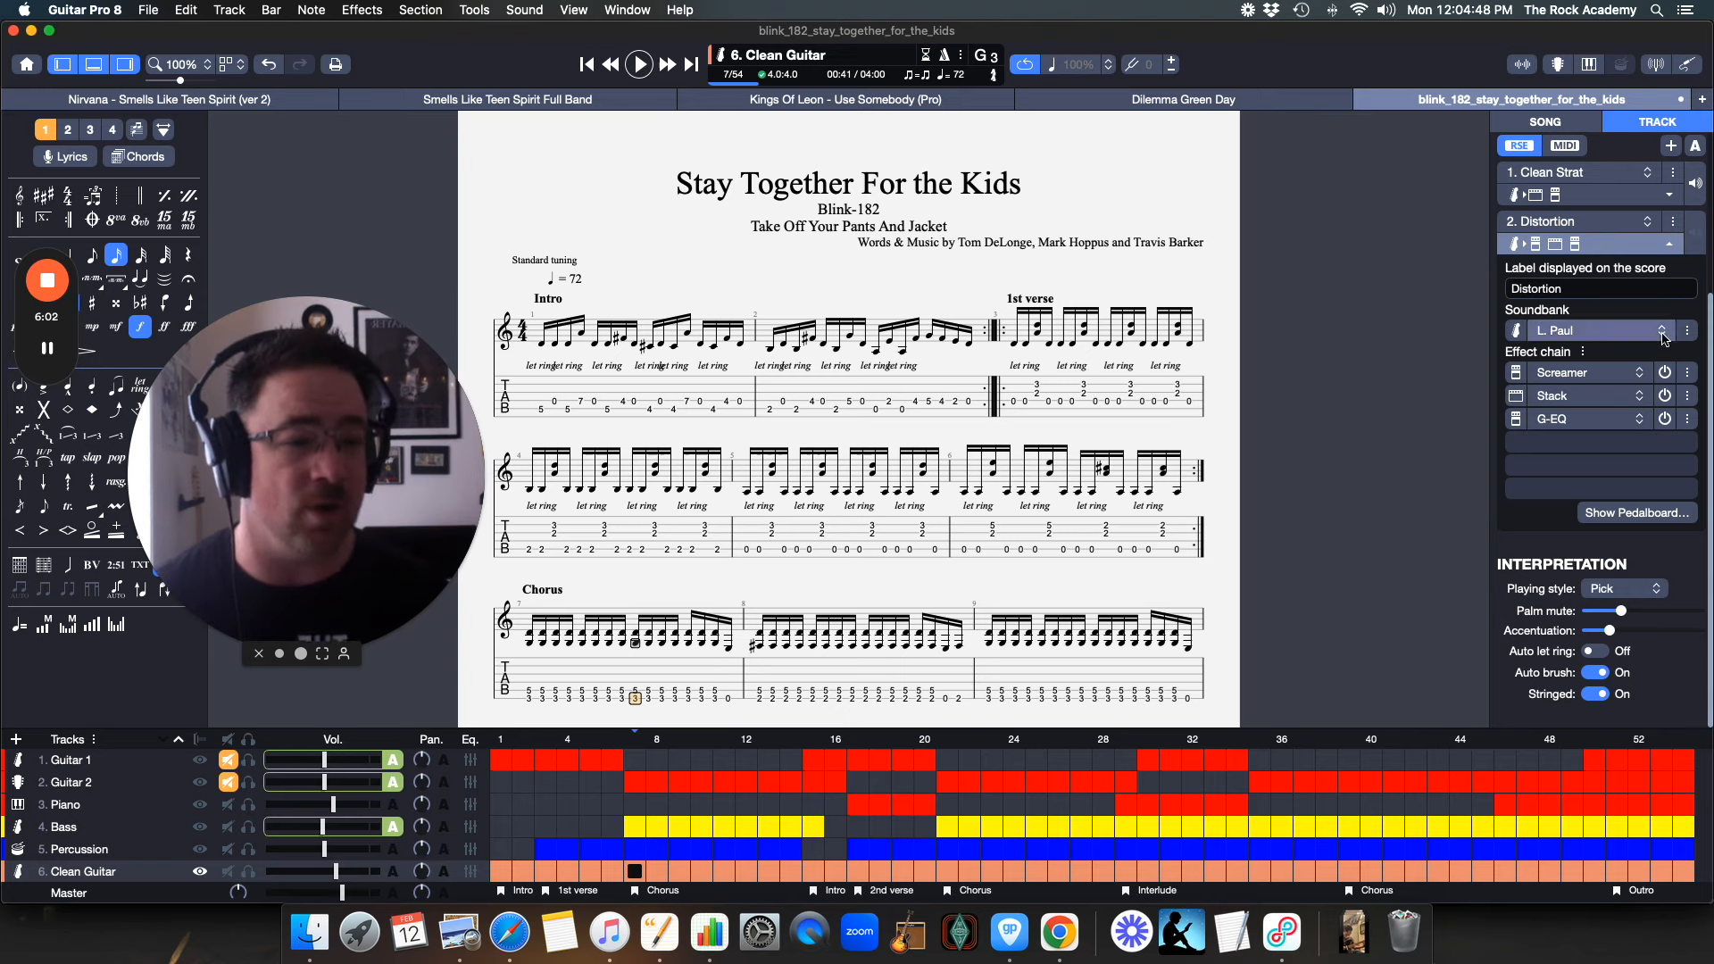
scroll(1652, 365, "up", 5)
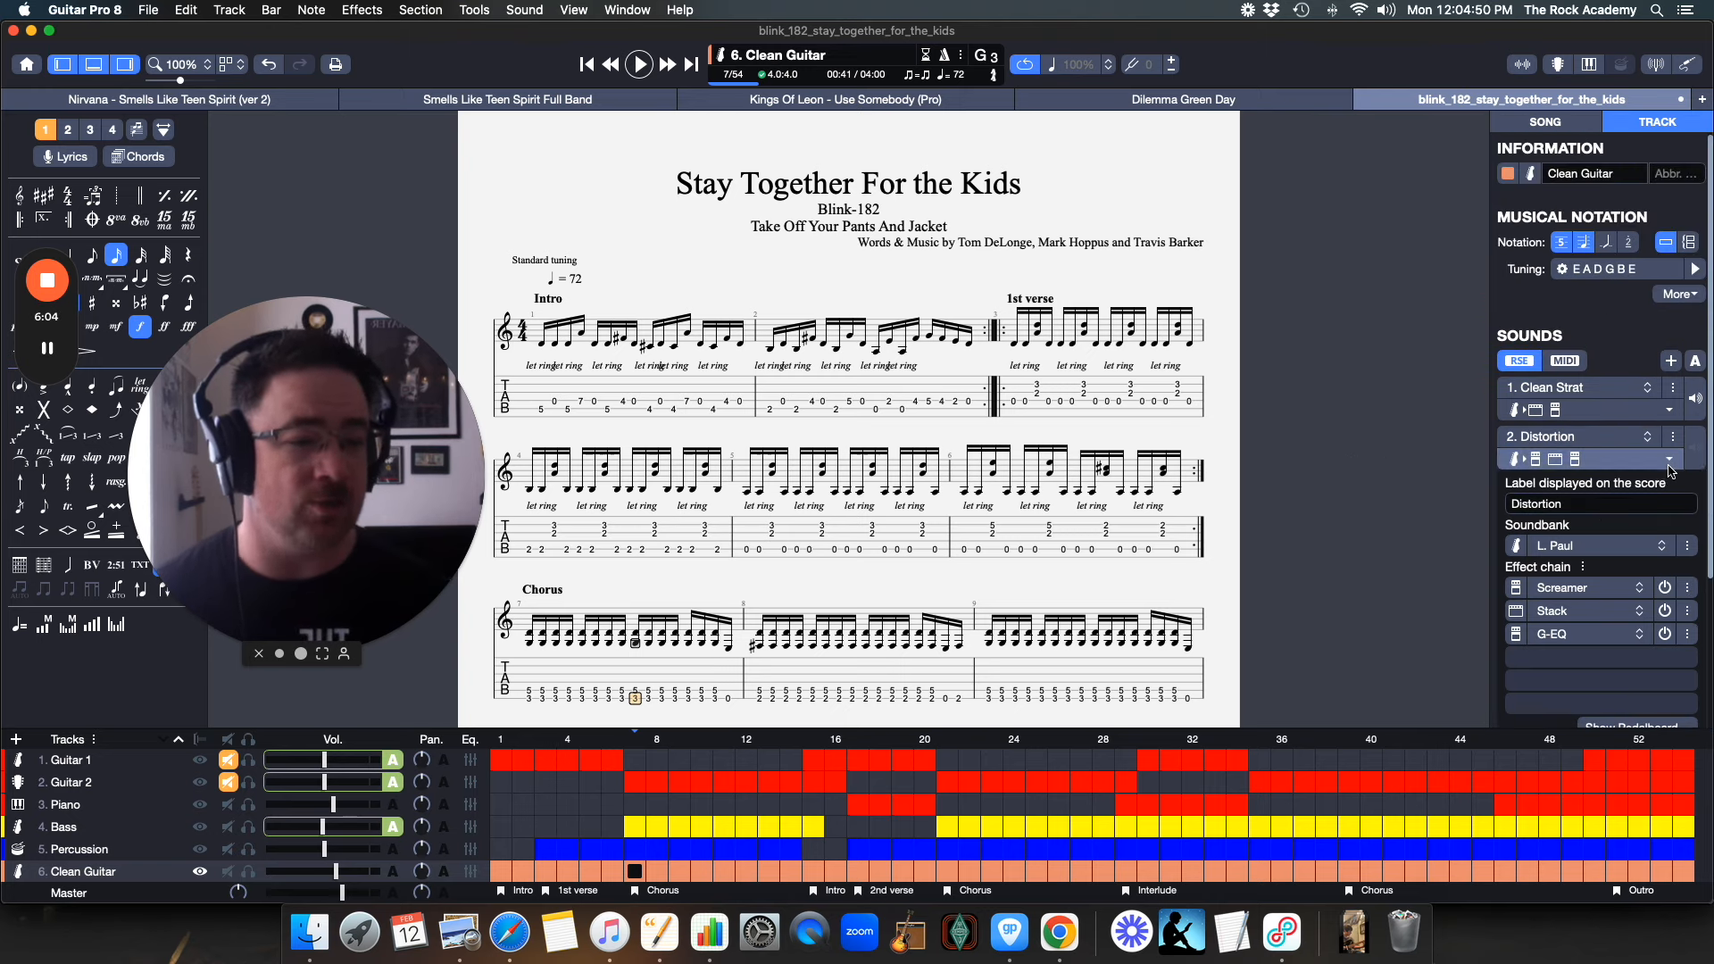
Collapse the Distortion details and select the Clean Guitar's chorus bars 7 through 14.
left_click(1669, 461)
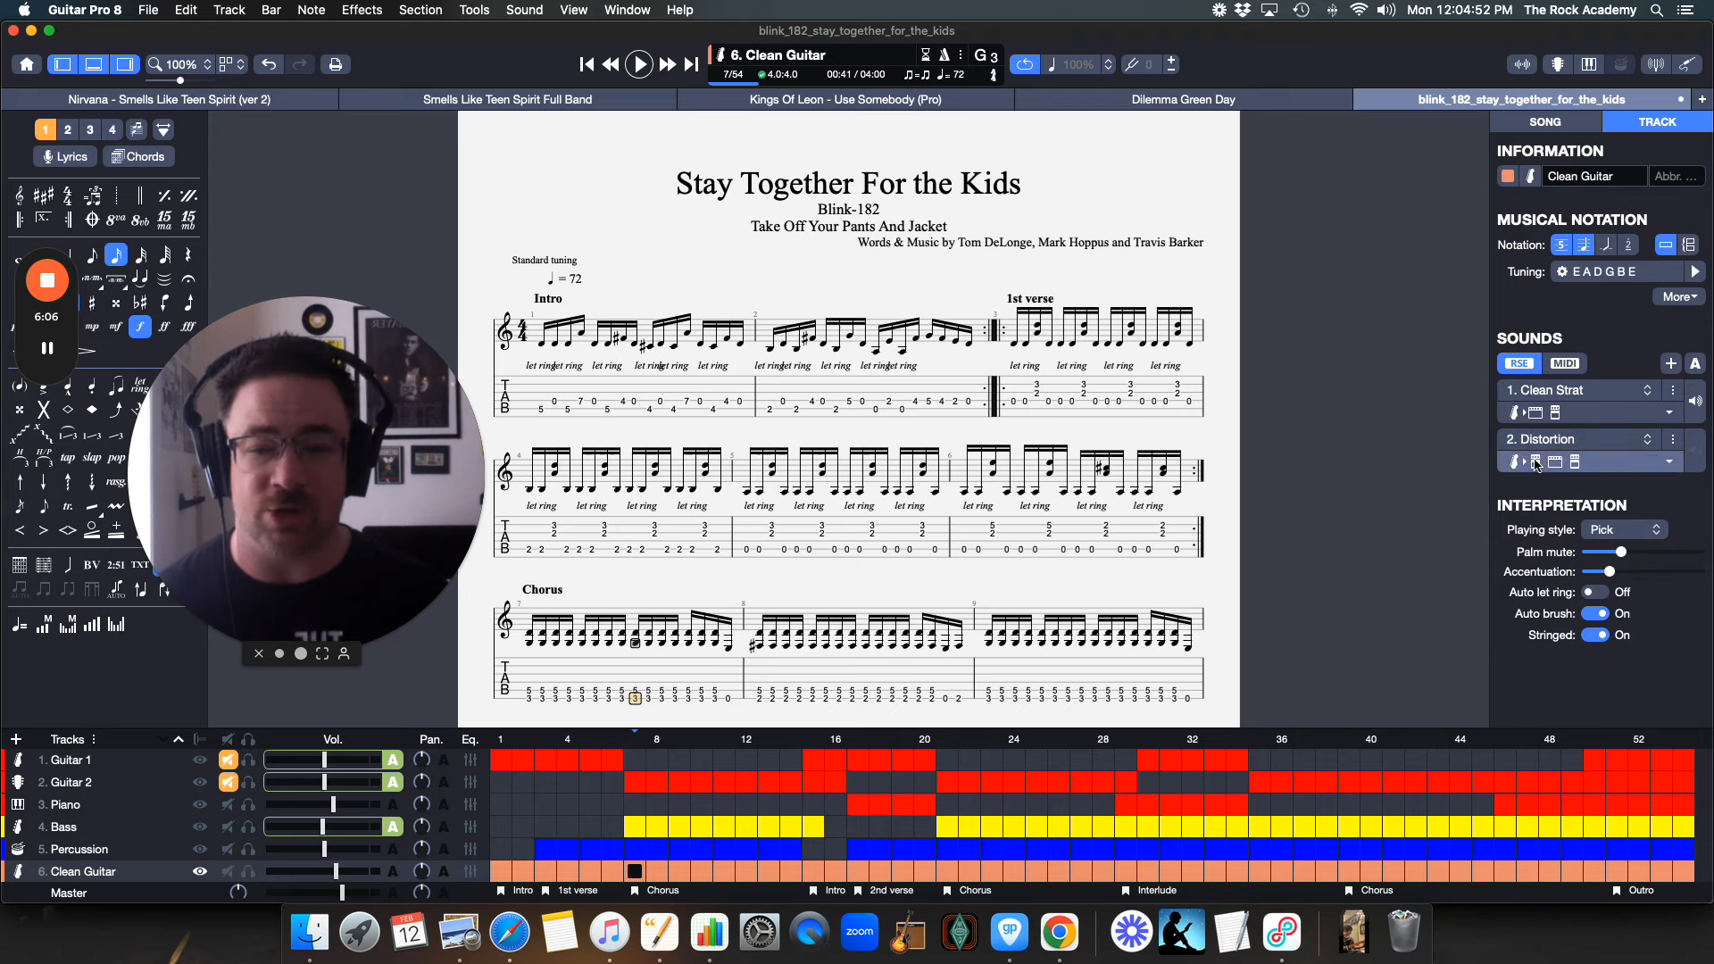
left_click(1021, 247)
scroll(655, 547, "down", 5)
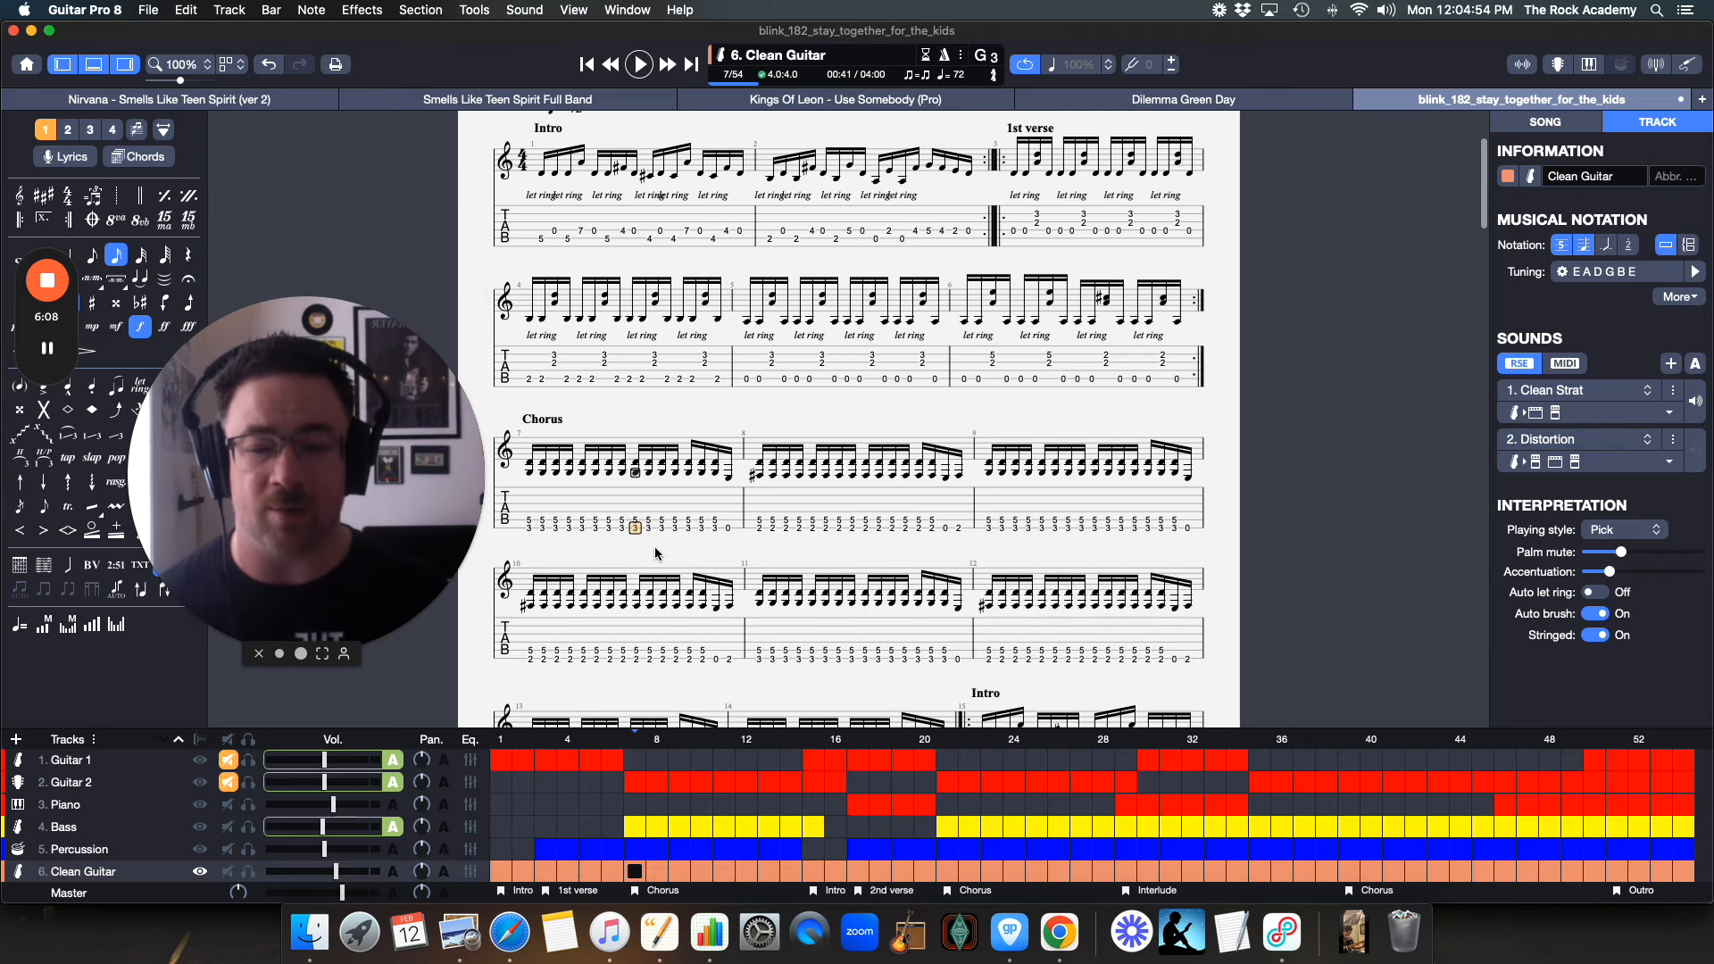
left_click(531, 526)
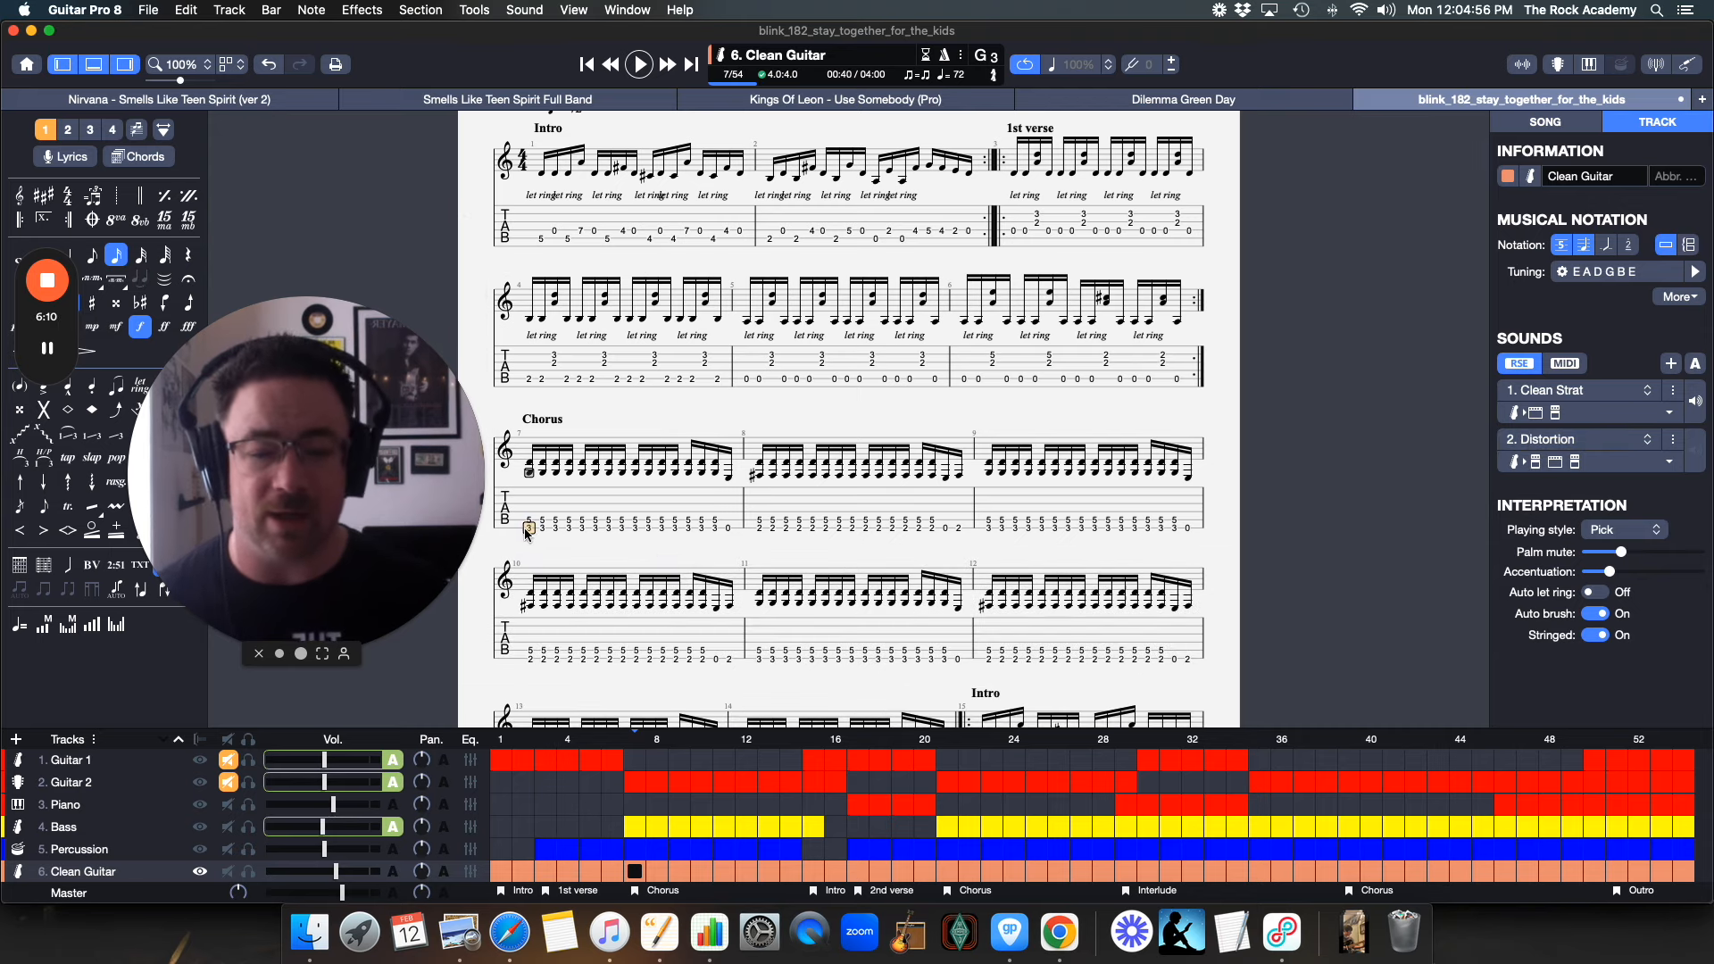
scroll(527, 532, "down", 3)
scroll(526, 533, "down", 3)
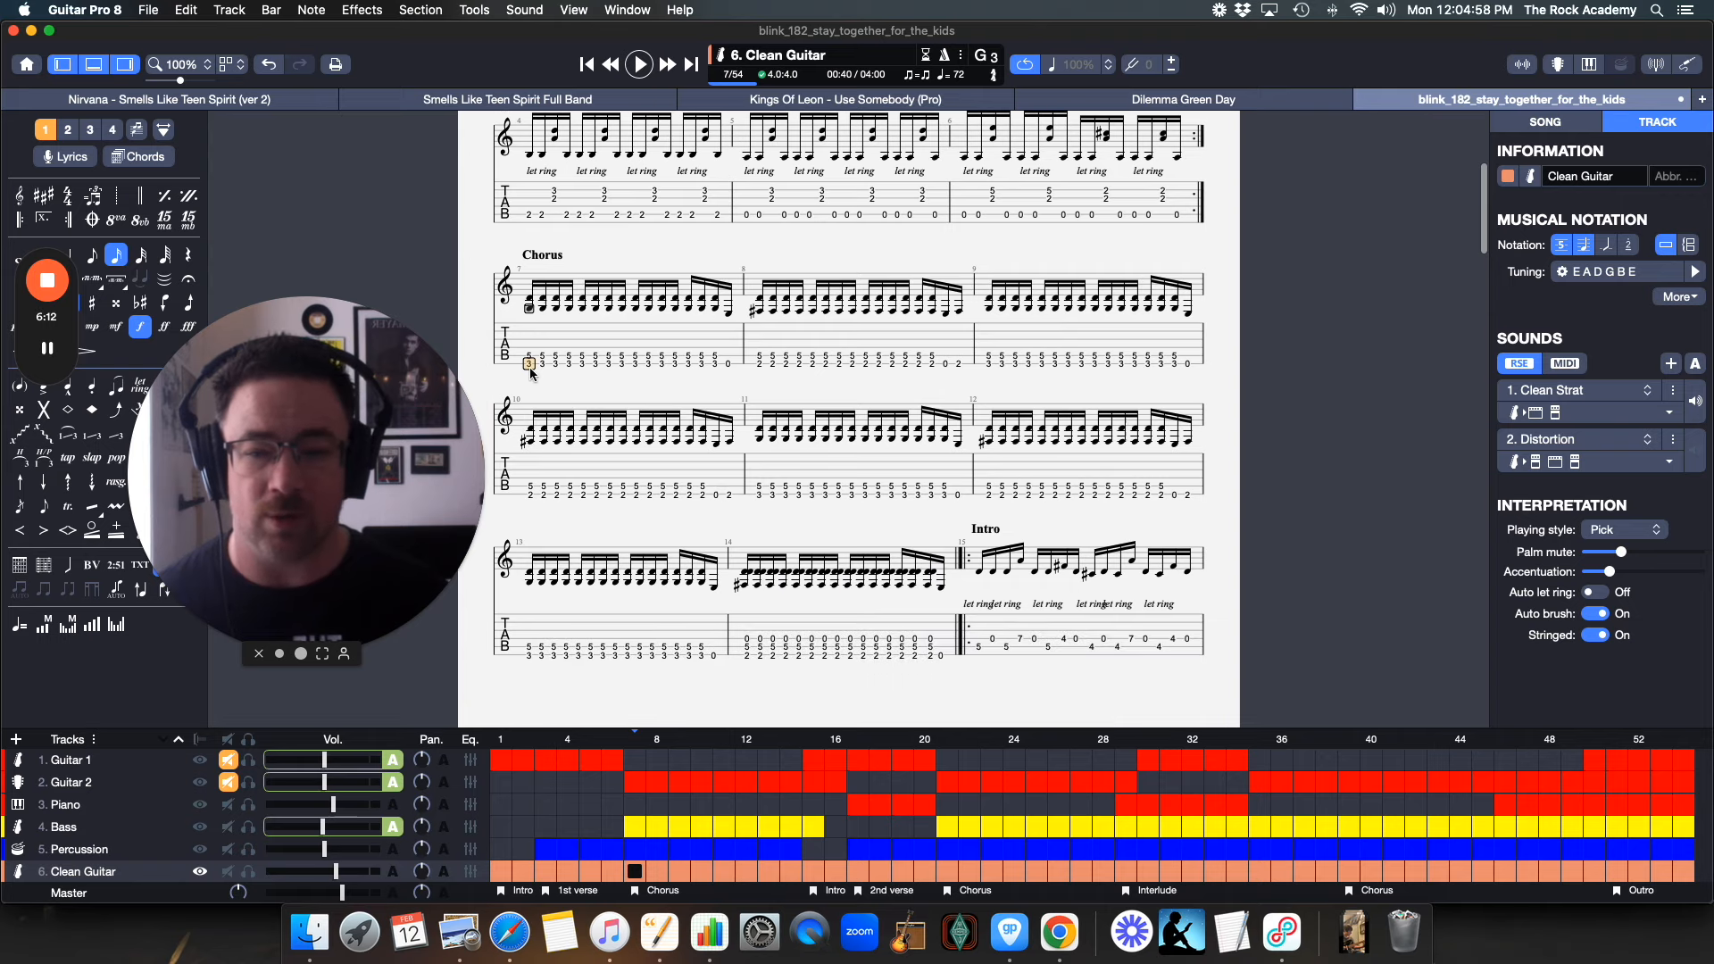
left_click_drag(531, 362, 948, 622)
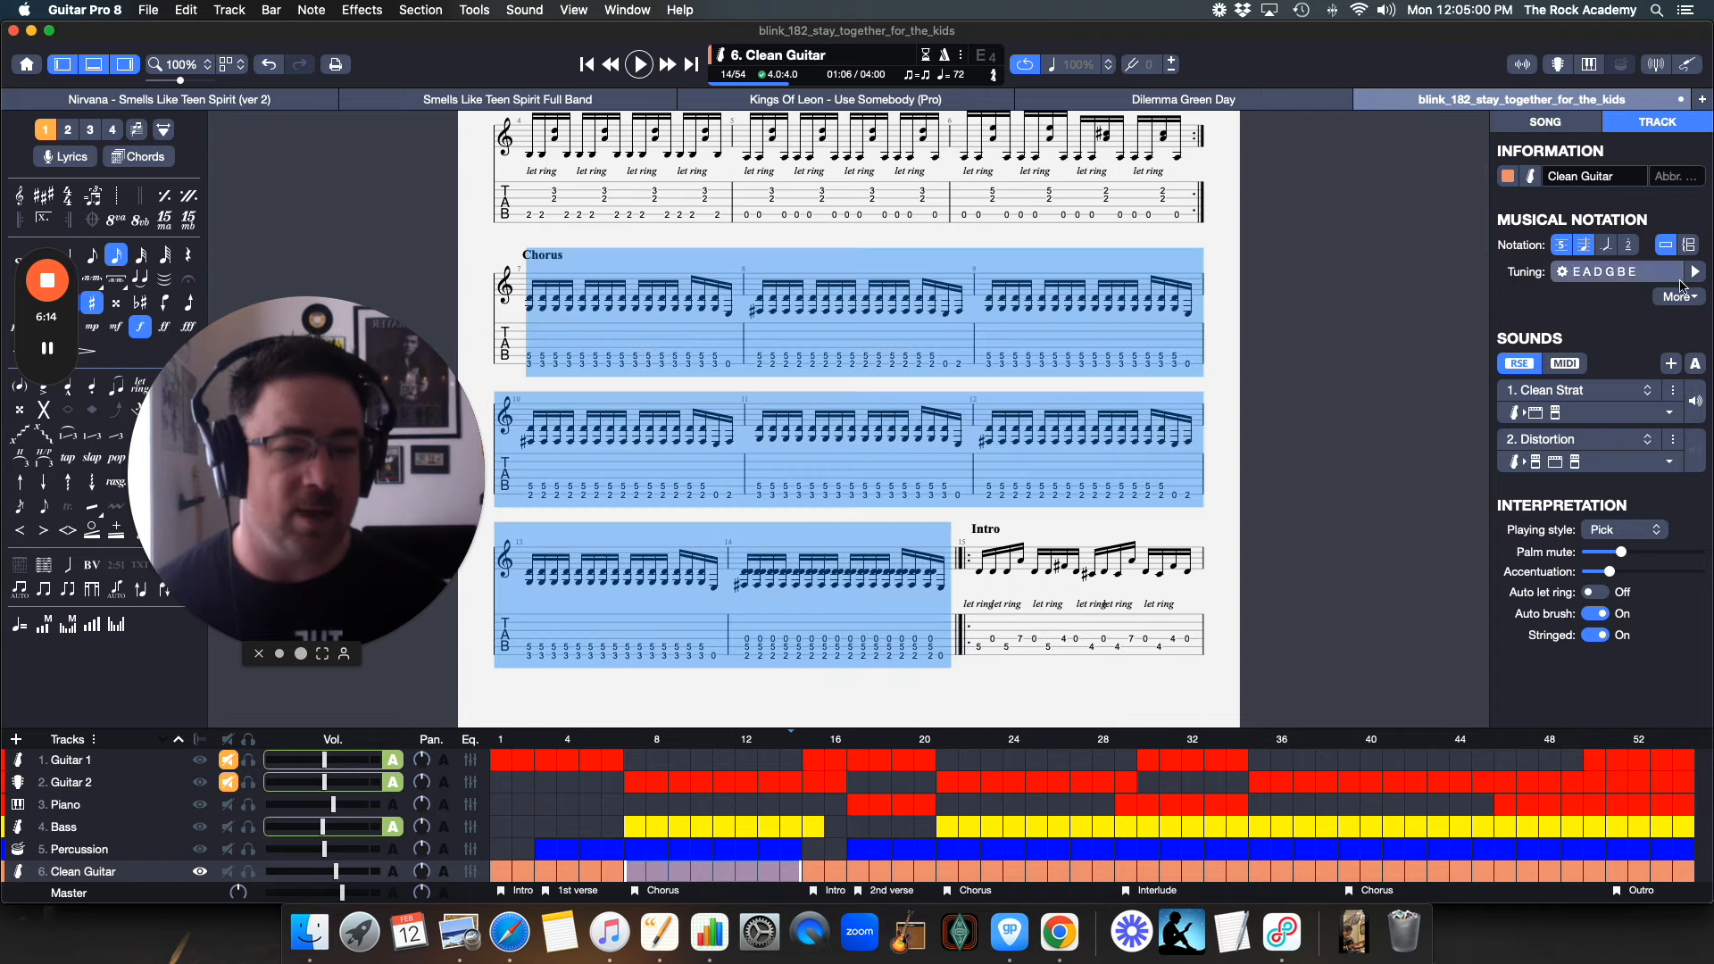
Start a Distortion automation landing at bar 14, then discard it.
left_click(1695, 364)
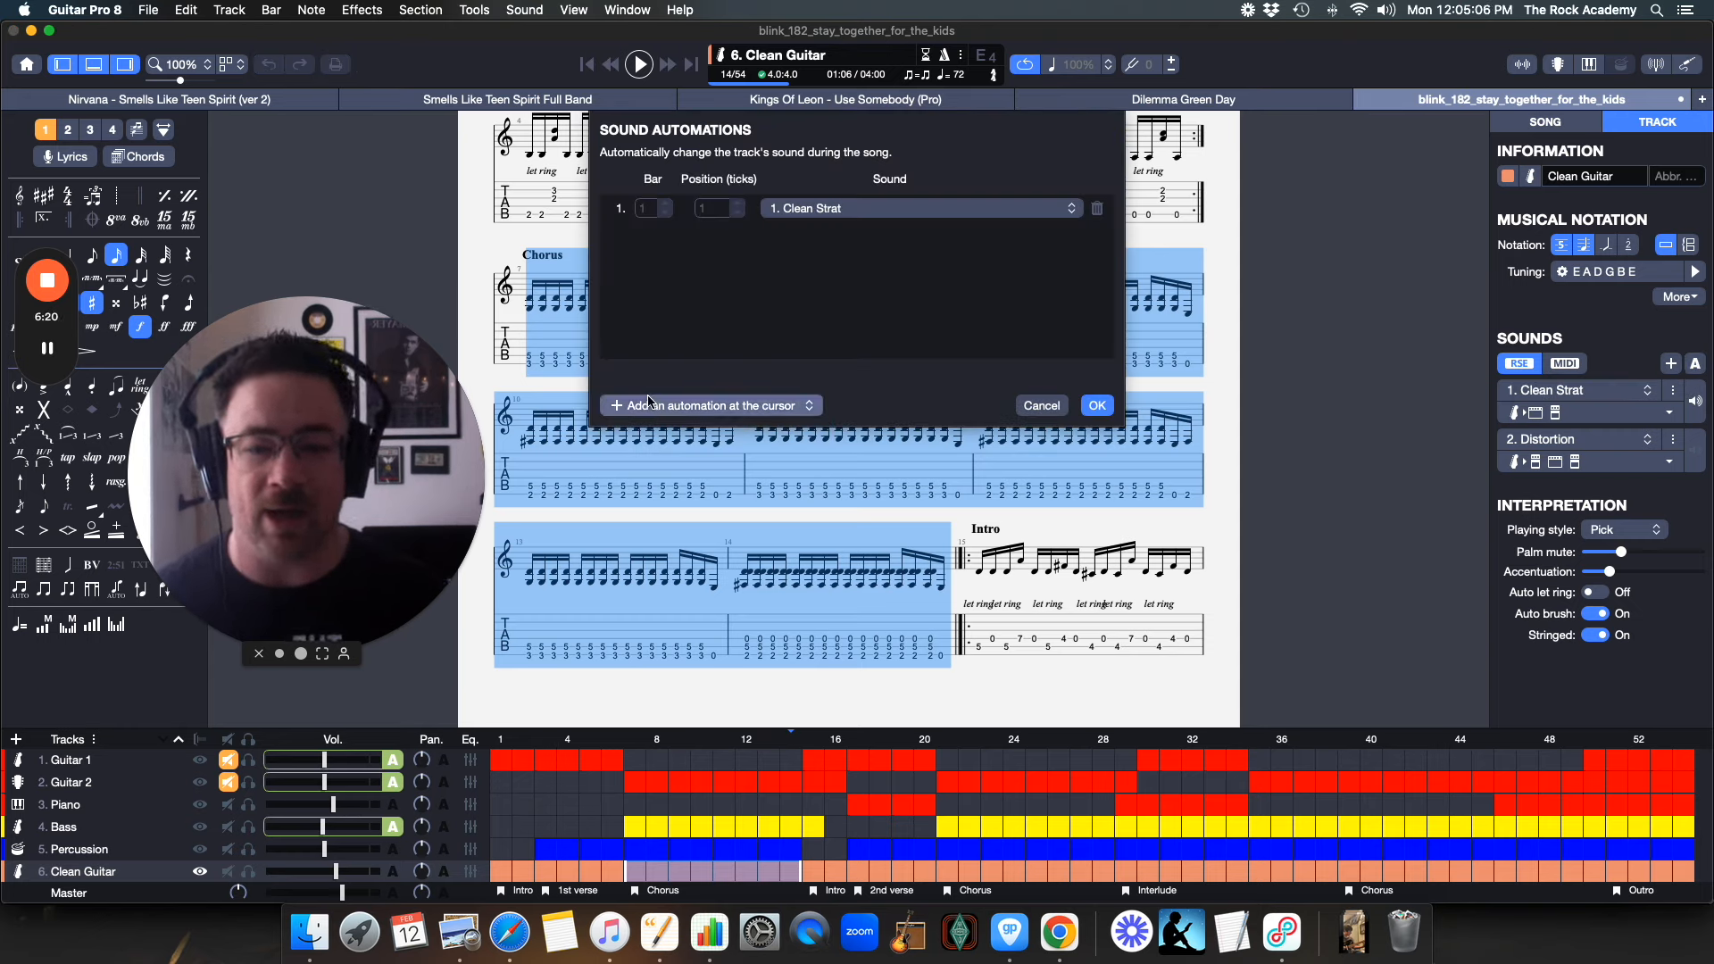
left_click(635, 406)
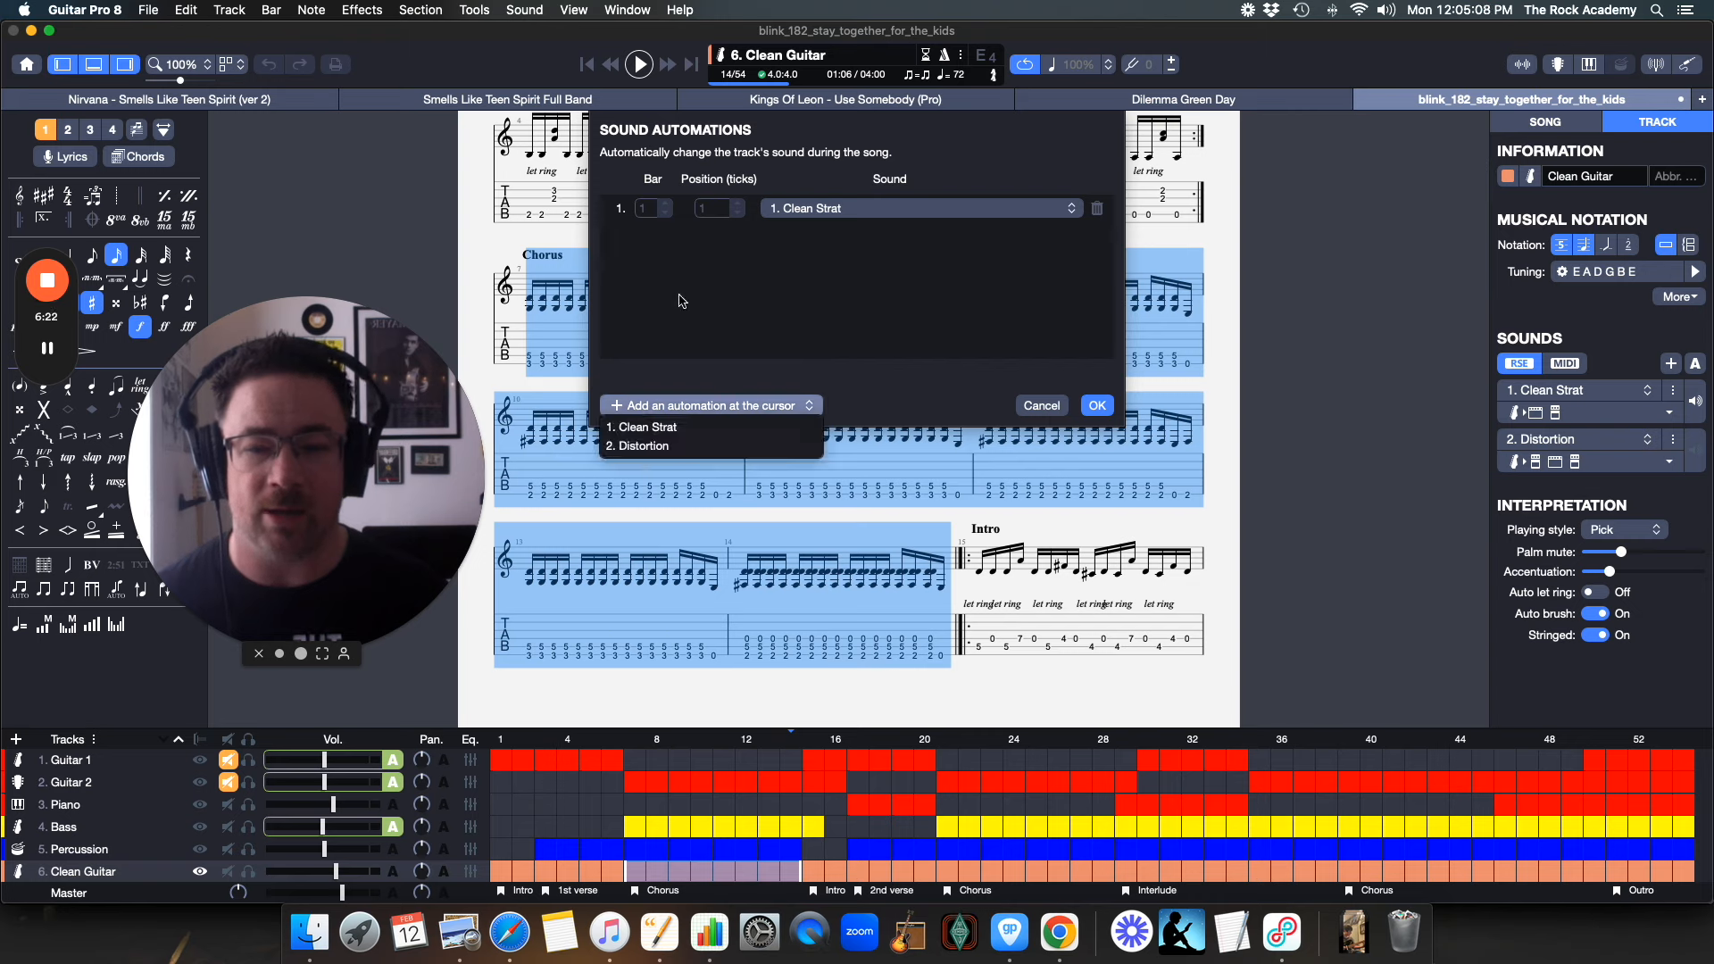
left_click(628, 443)
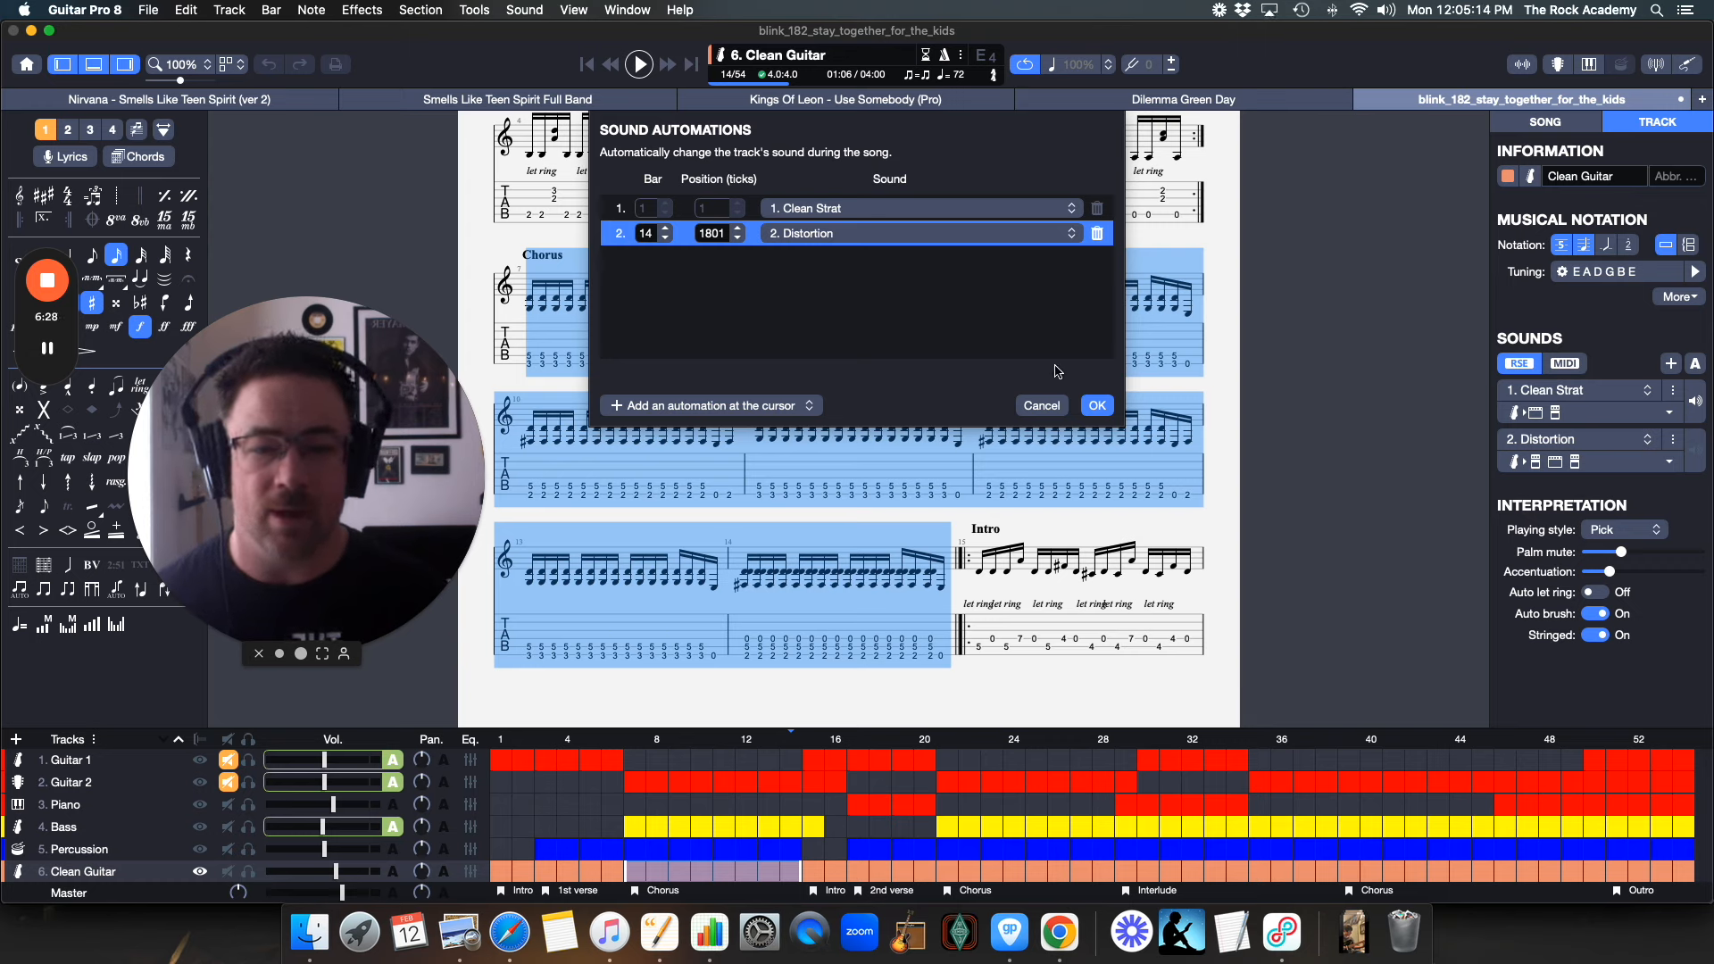
left_click(1097, 404)
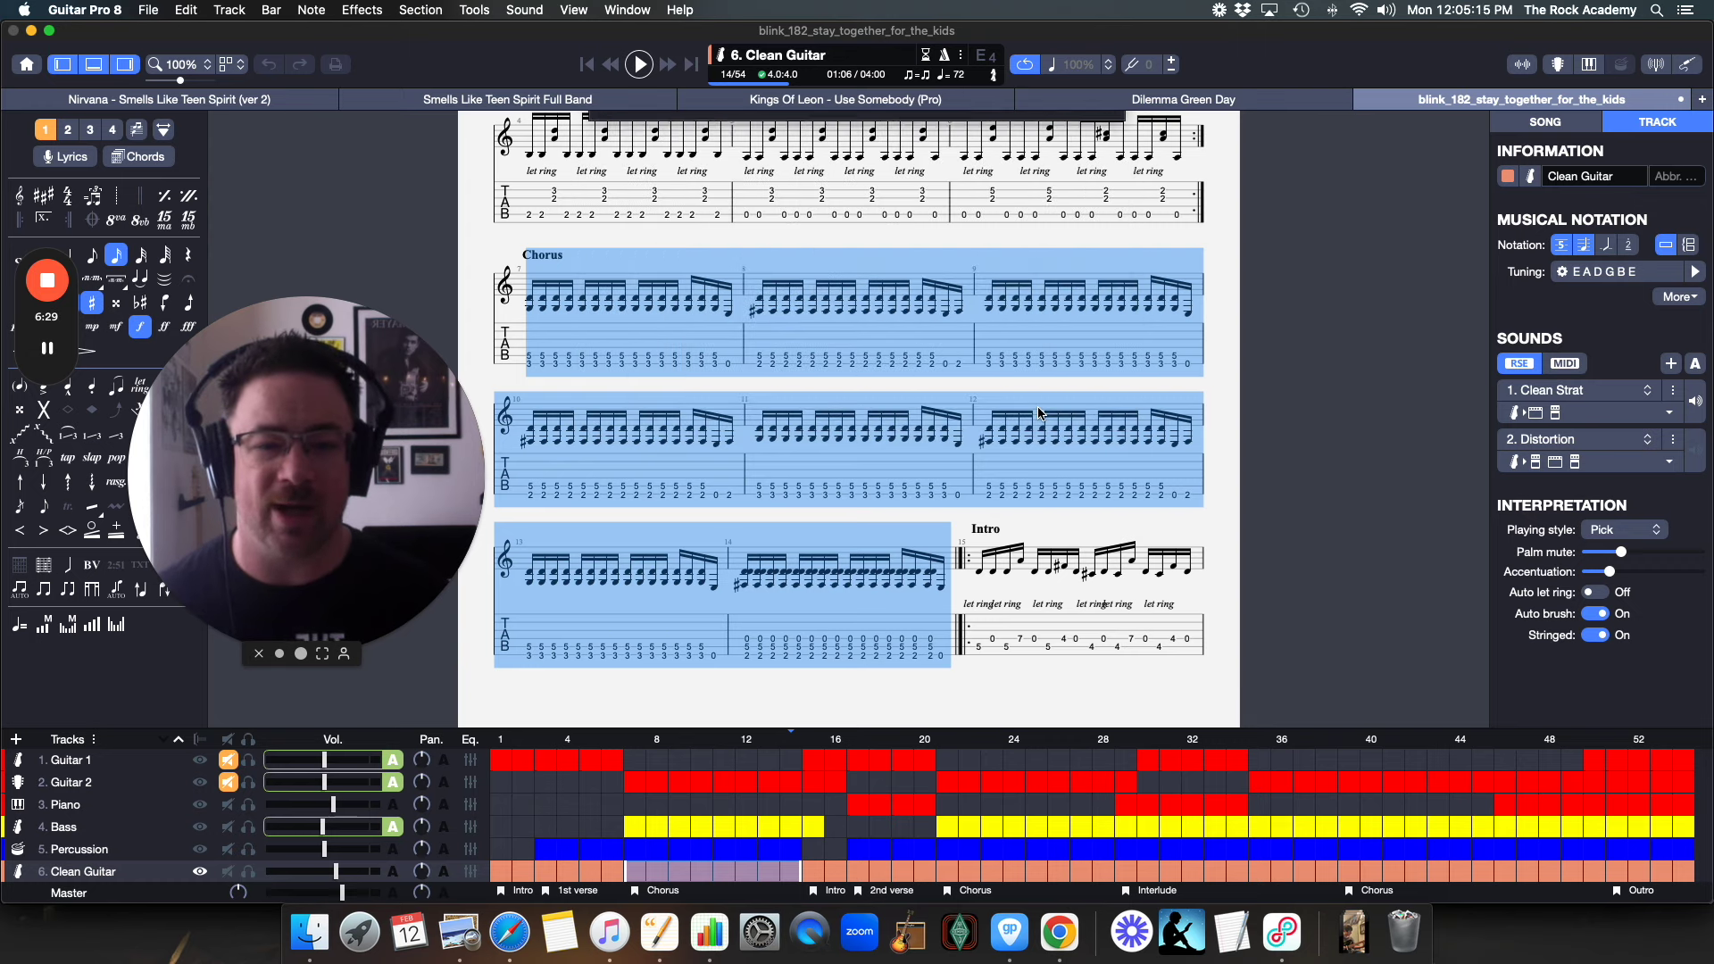
Add a Distortion sound automation at bar 7's first beat and apply it to the track.
left_click(530, 357)
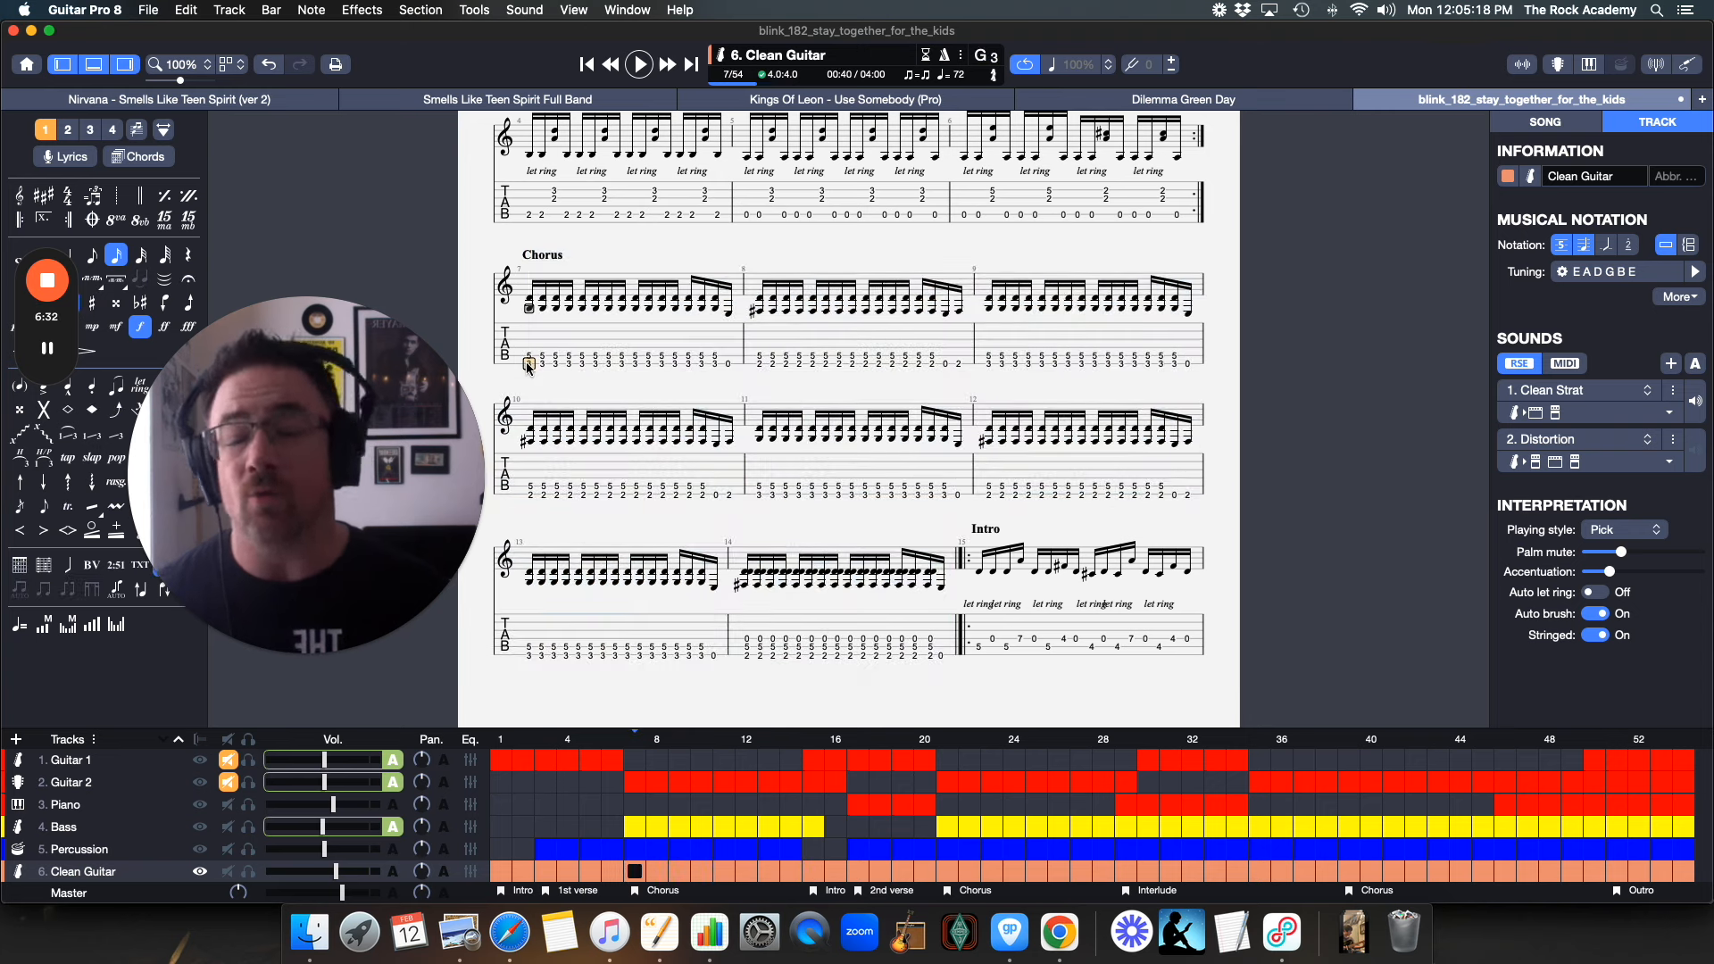
left_click(1694, 362)
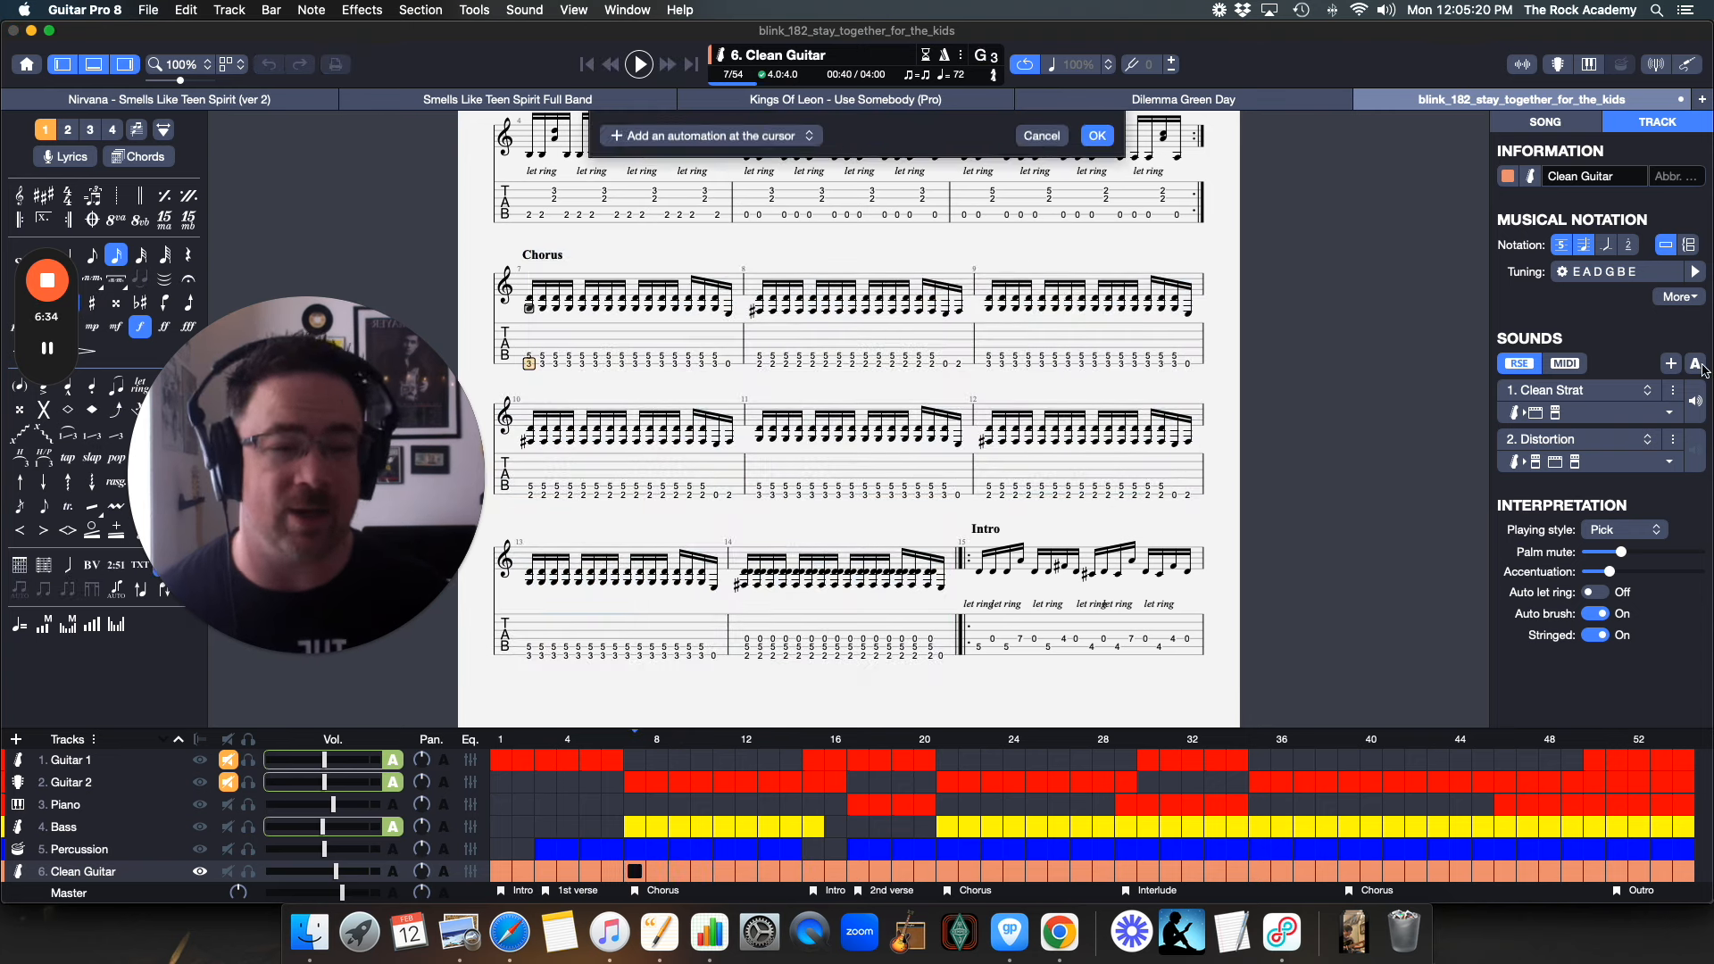
left_click(709, 405)
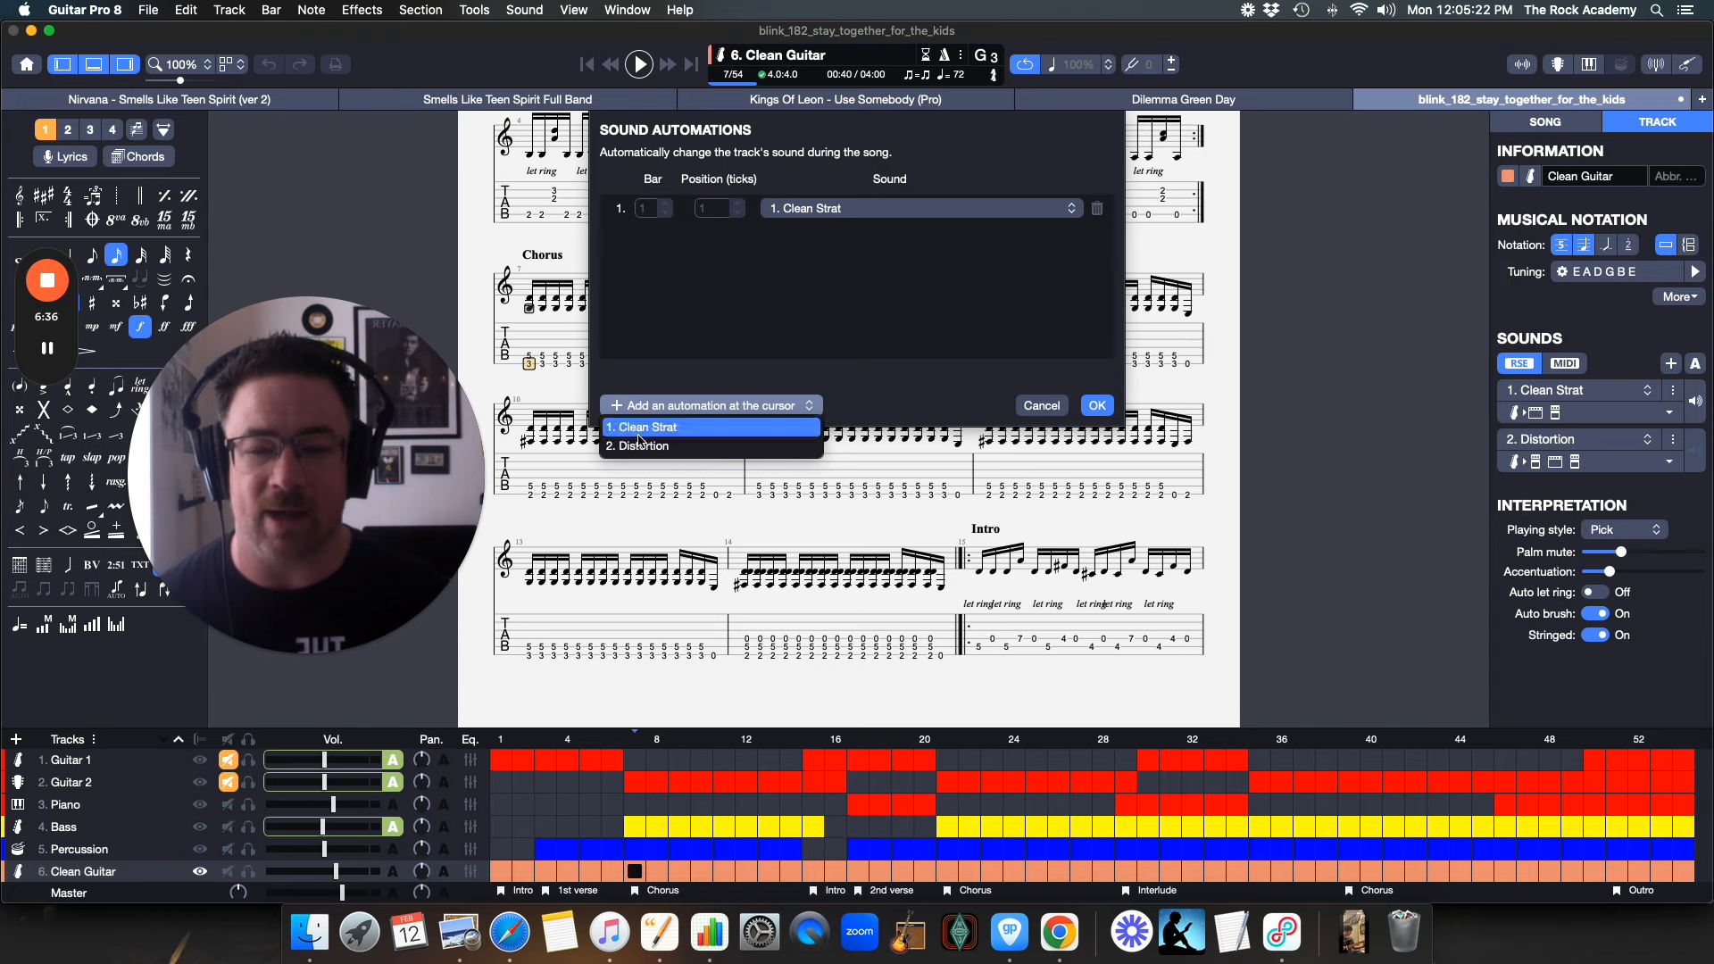
left_click(637, 445)
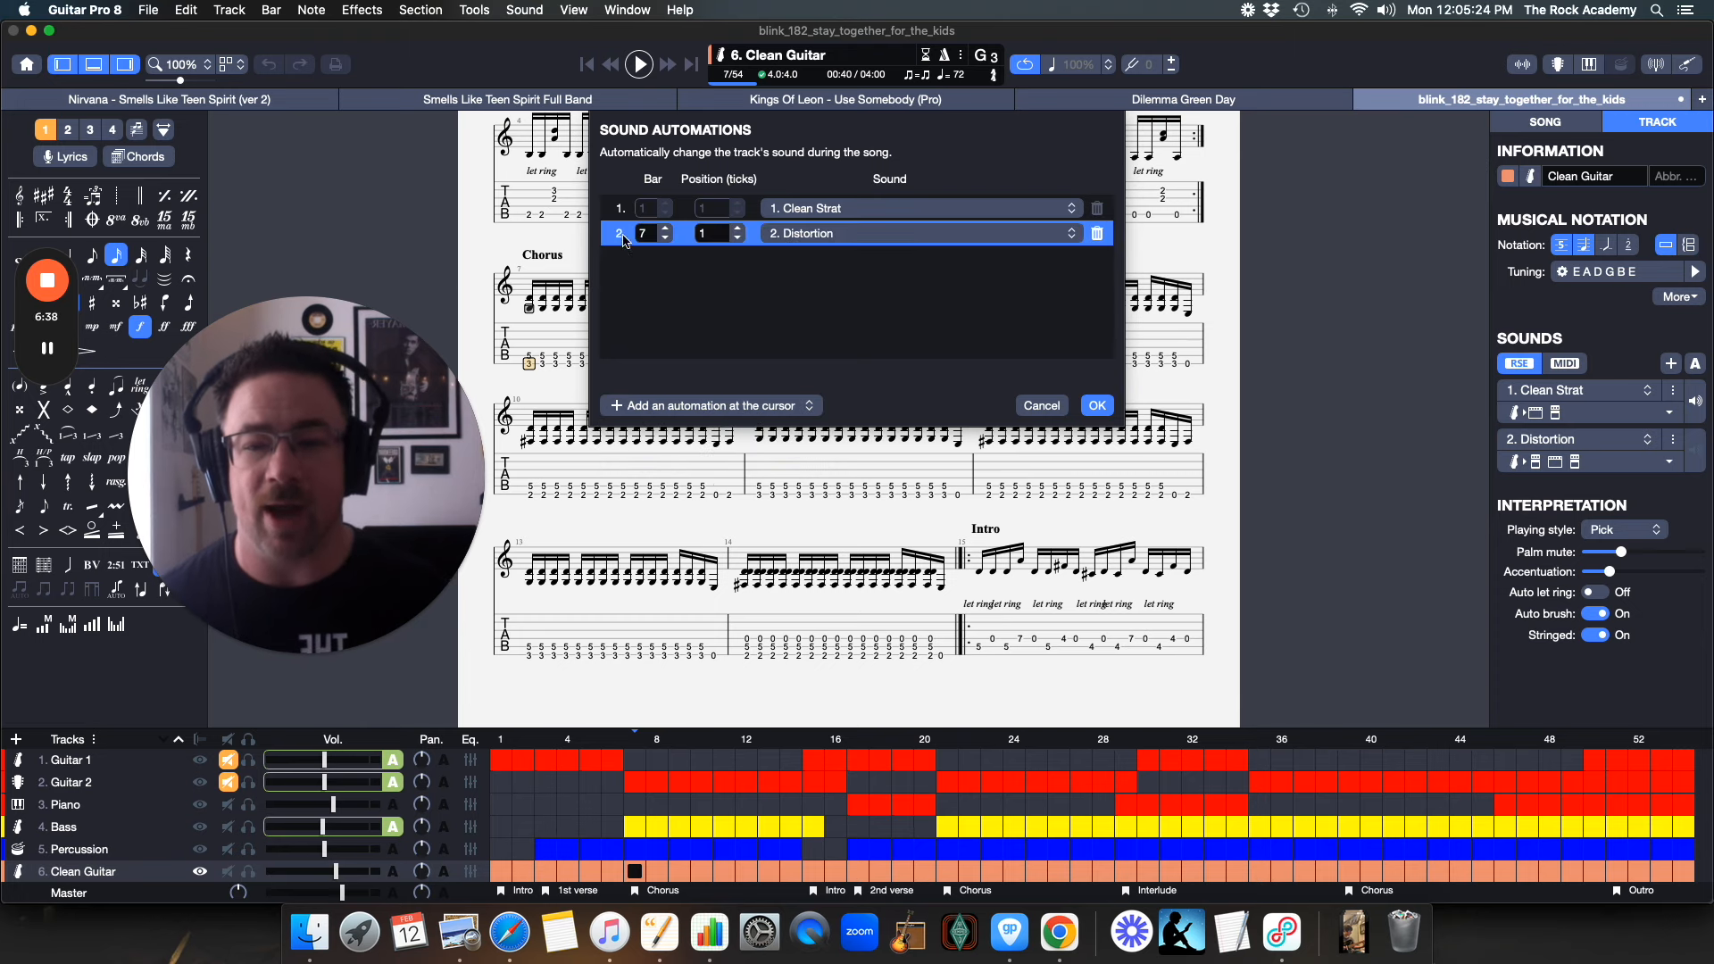
left_click(706, 233)
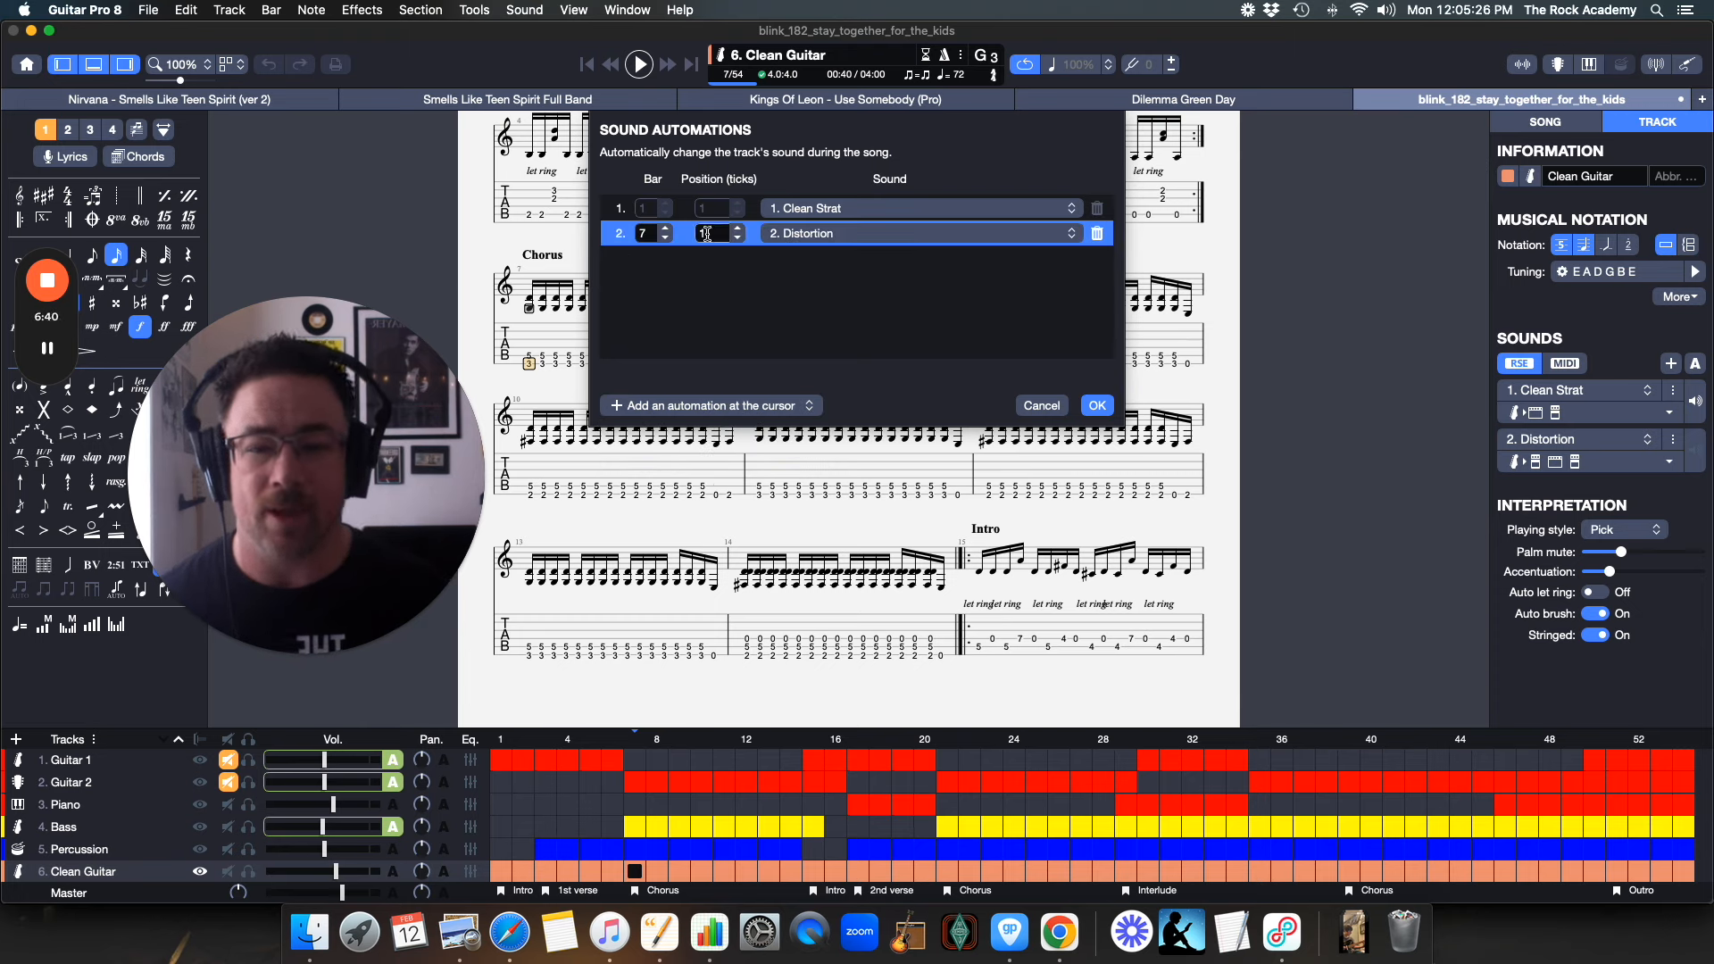
key("Return")
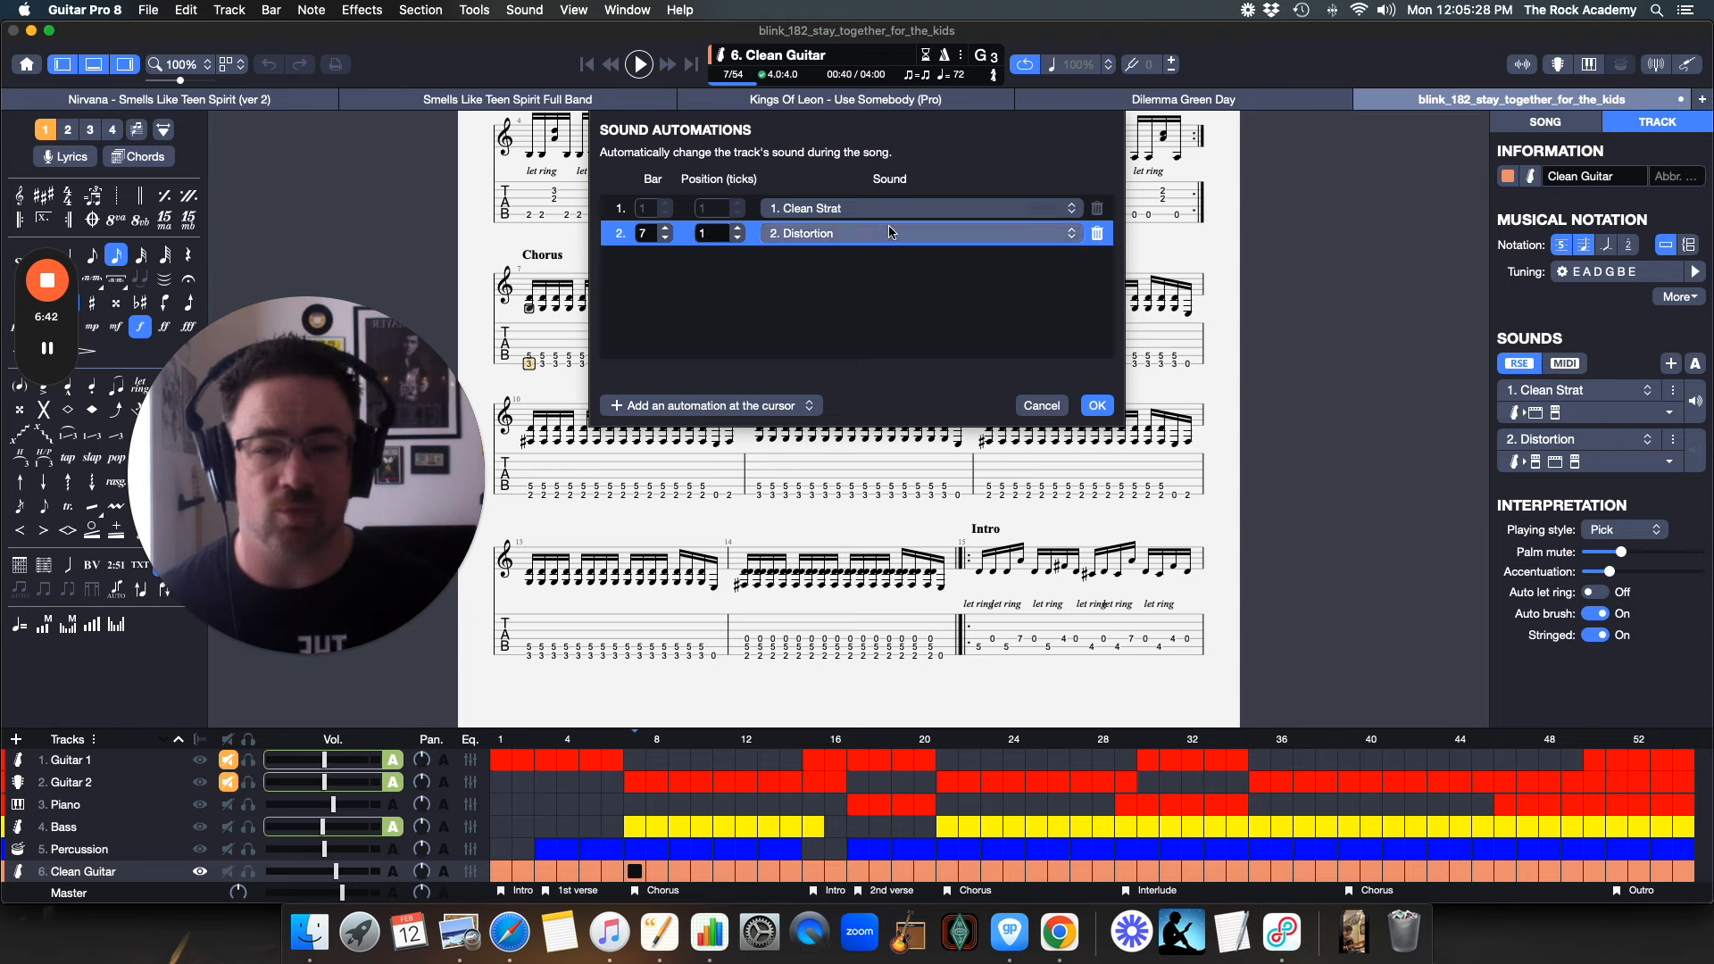
left_click(1097, 404)
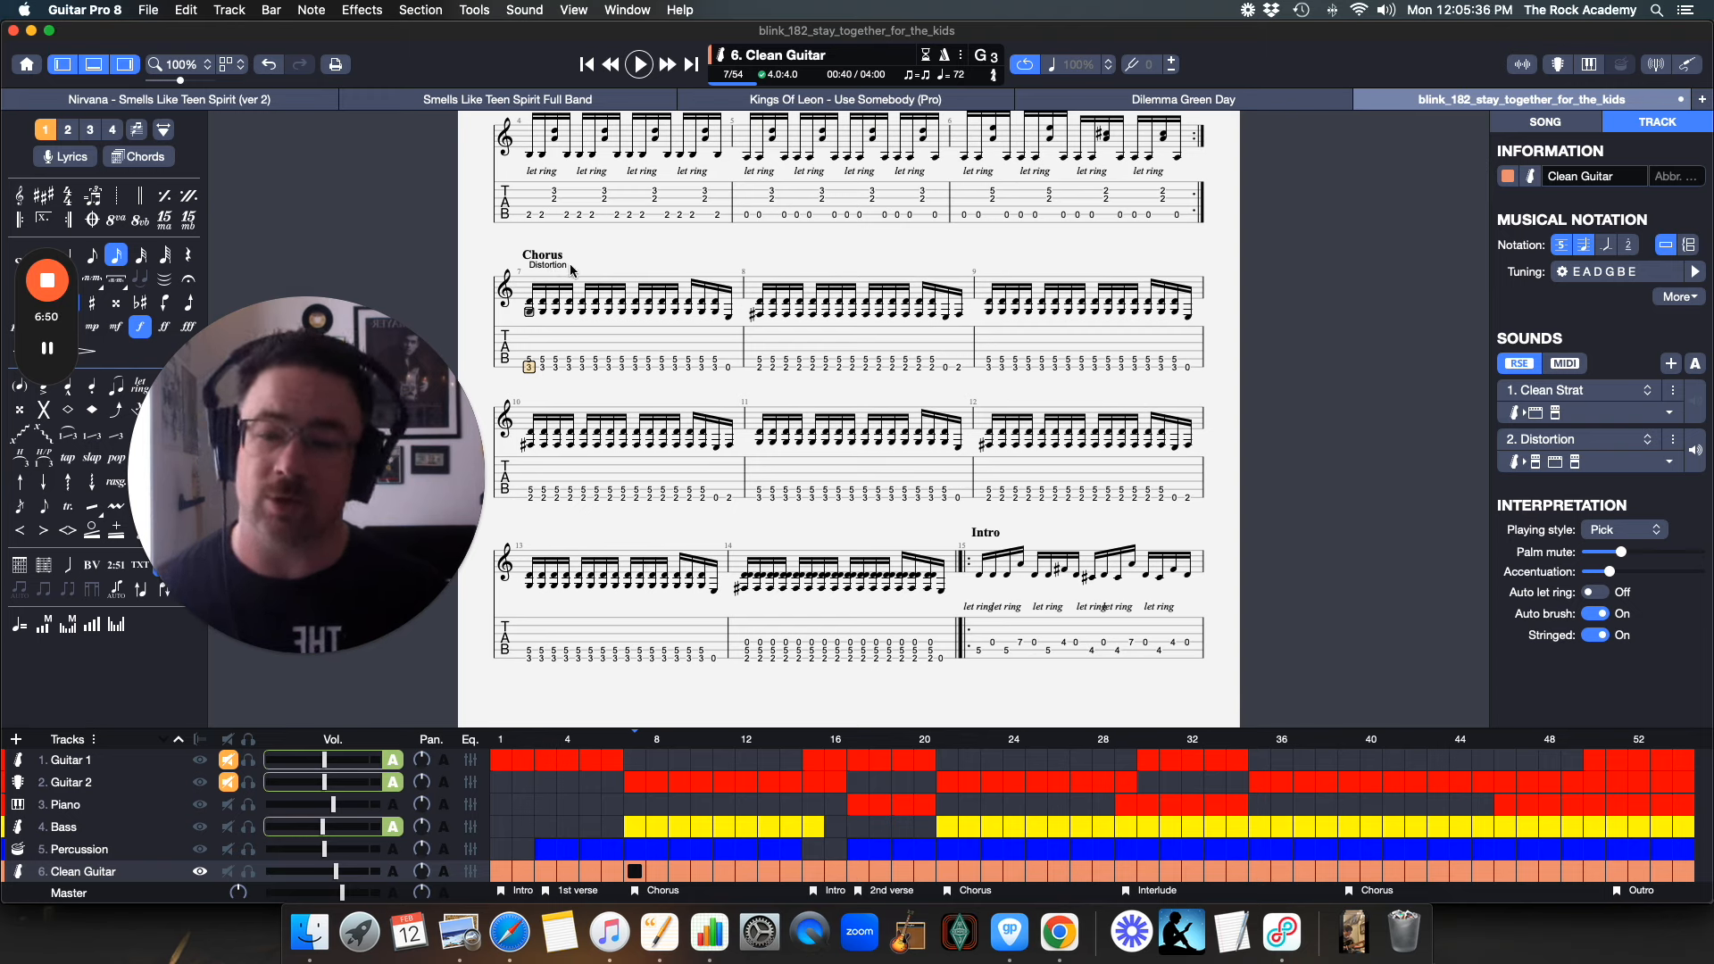
Add a Clean Strat automation at the Intro in bar 15 to return to the clean sound.
left_click(977, 649)
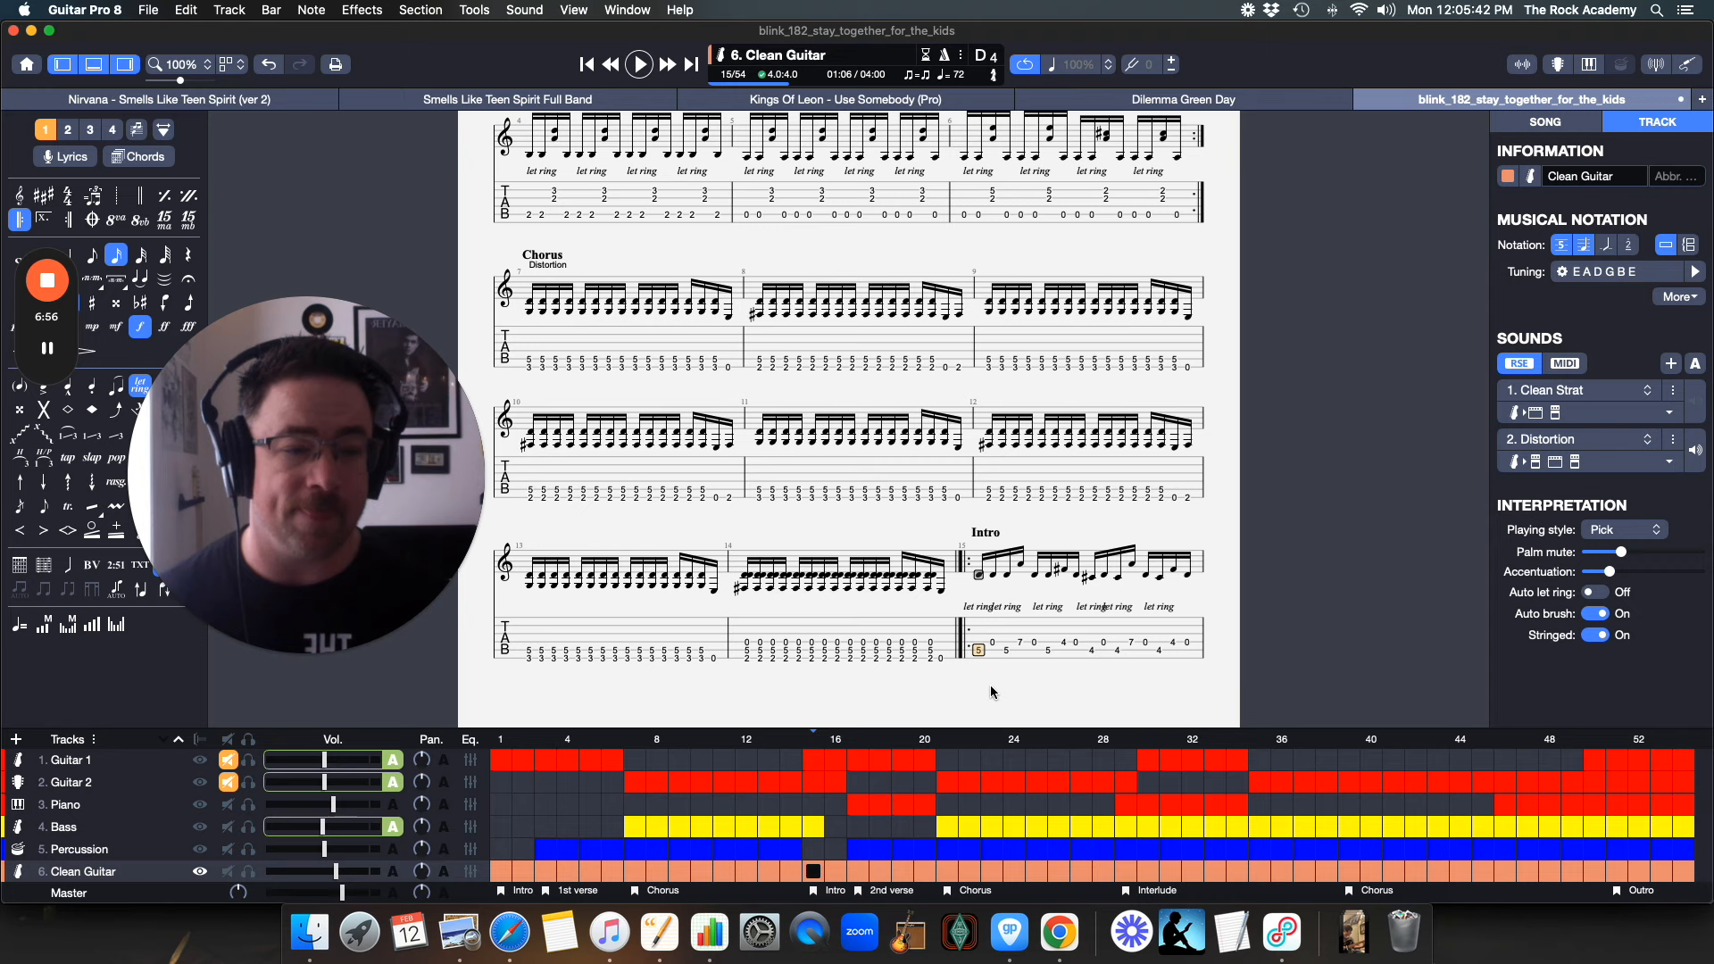
left_click(1694, 365)
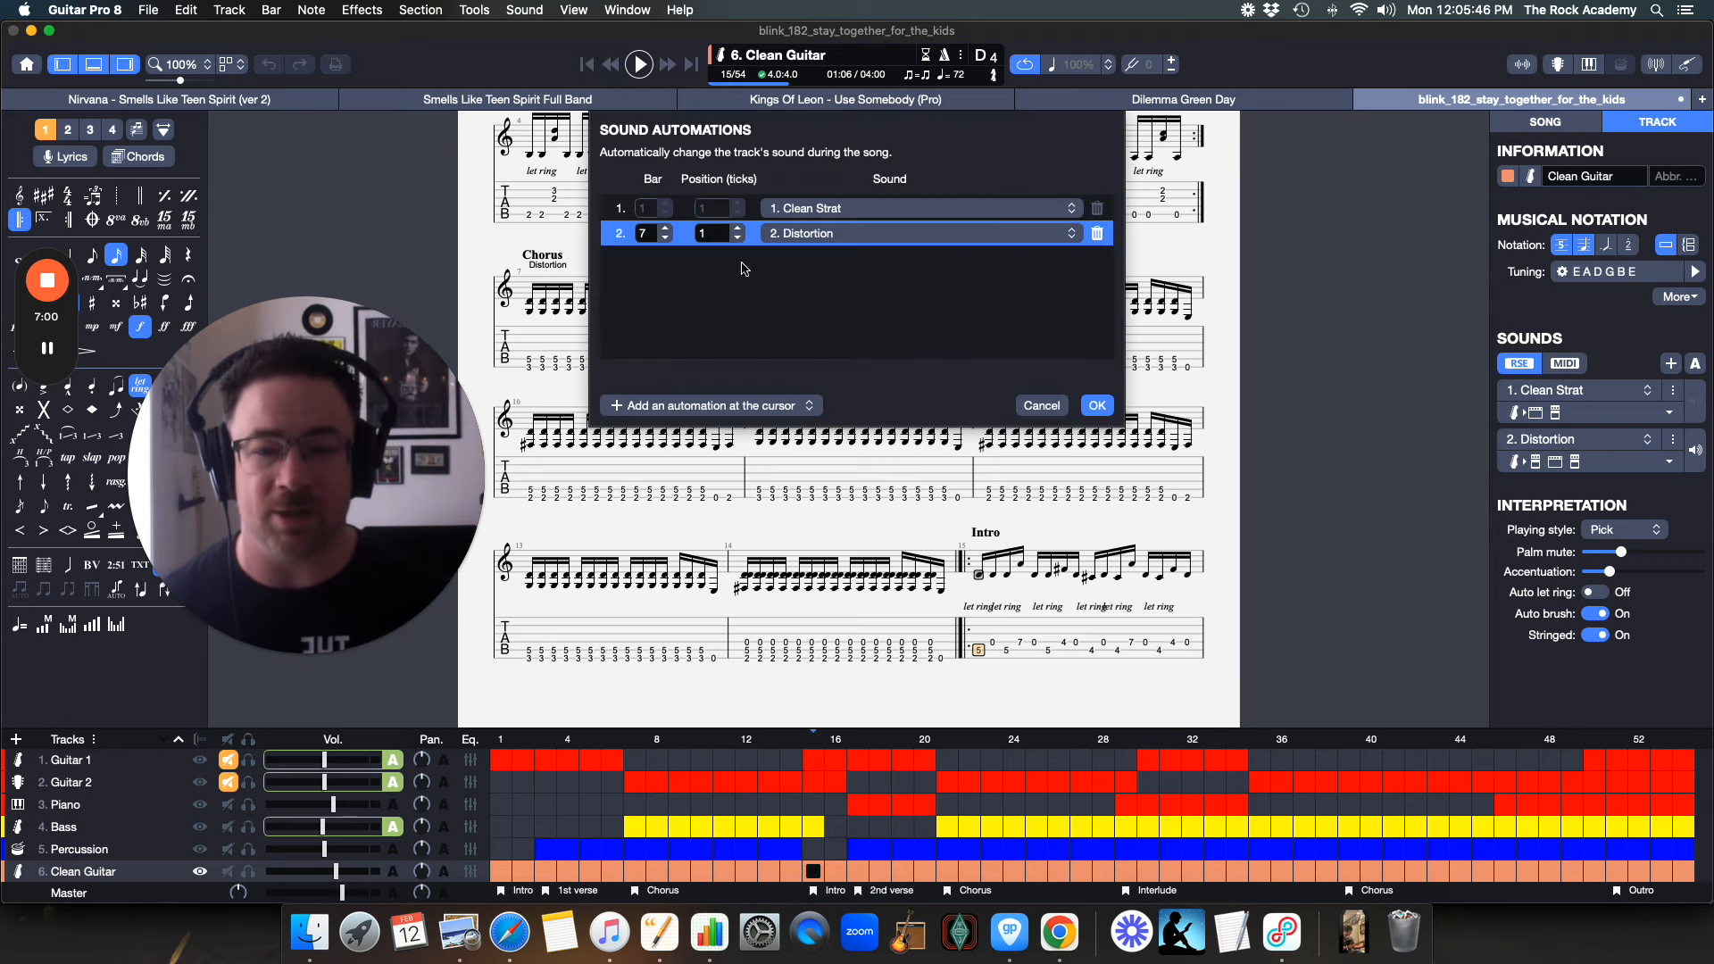
left_click(677, 406)
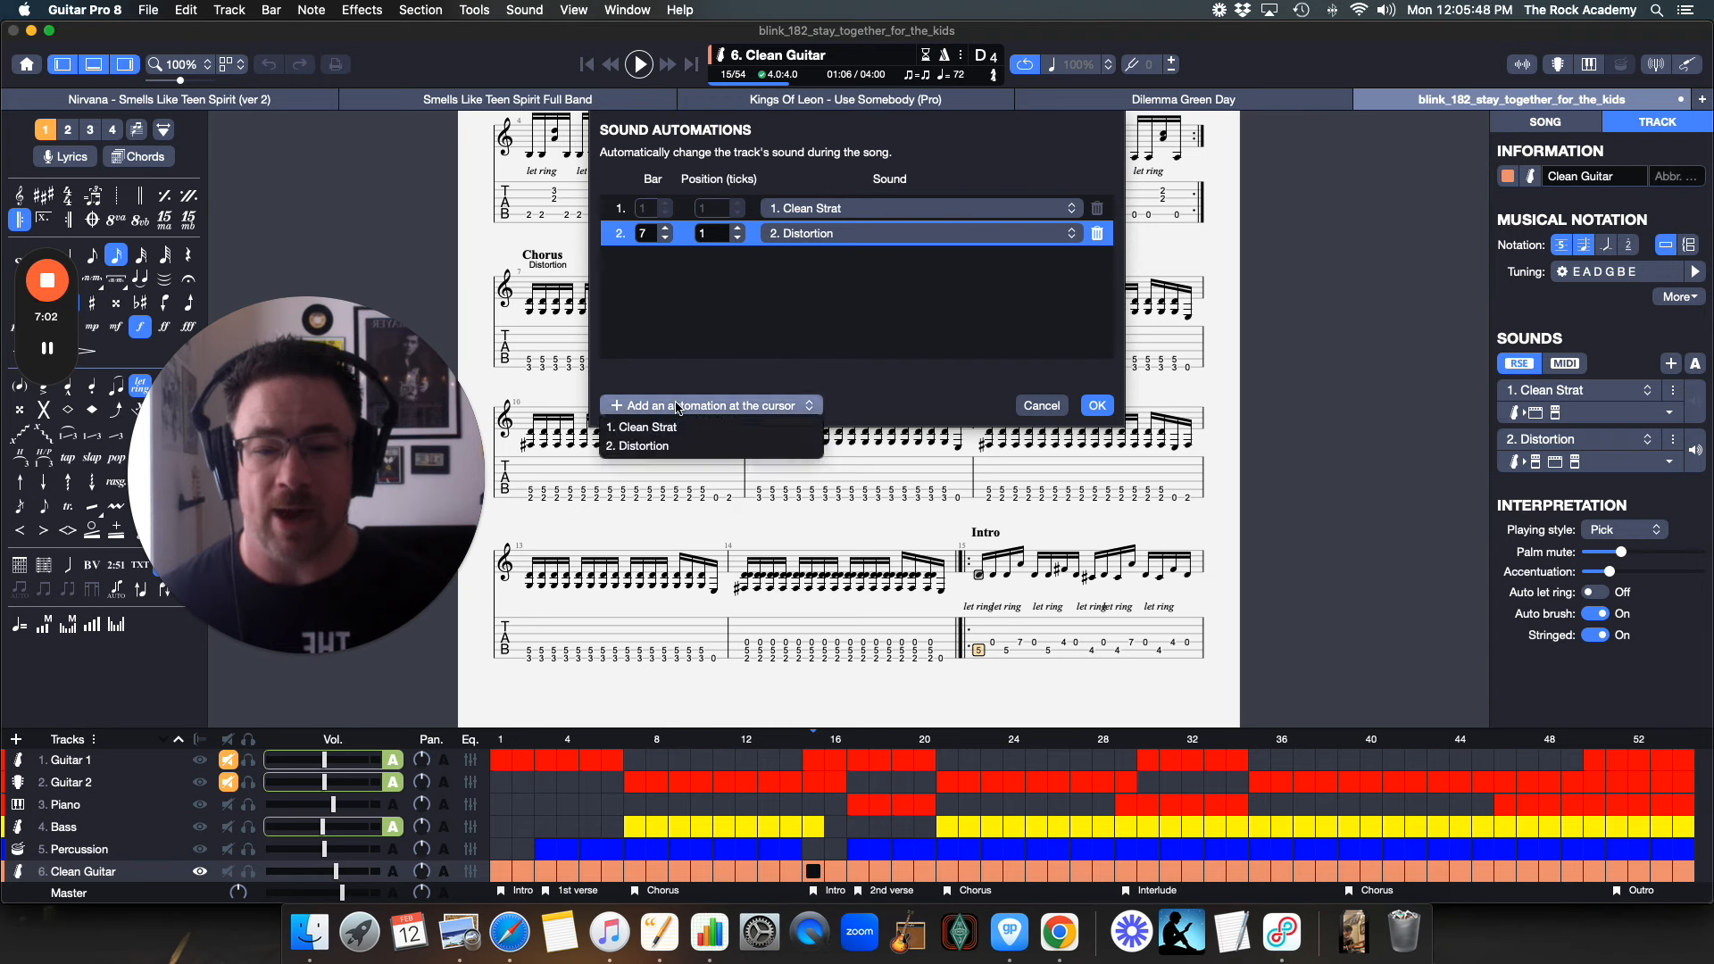
left_click(675, 423)
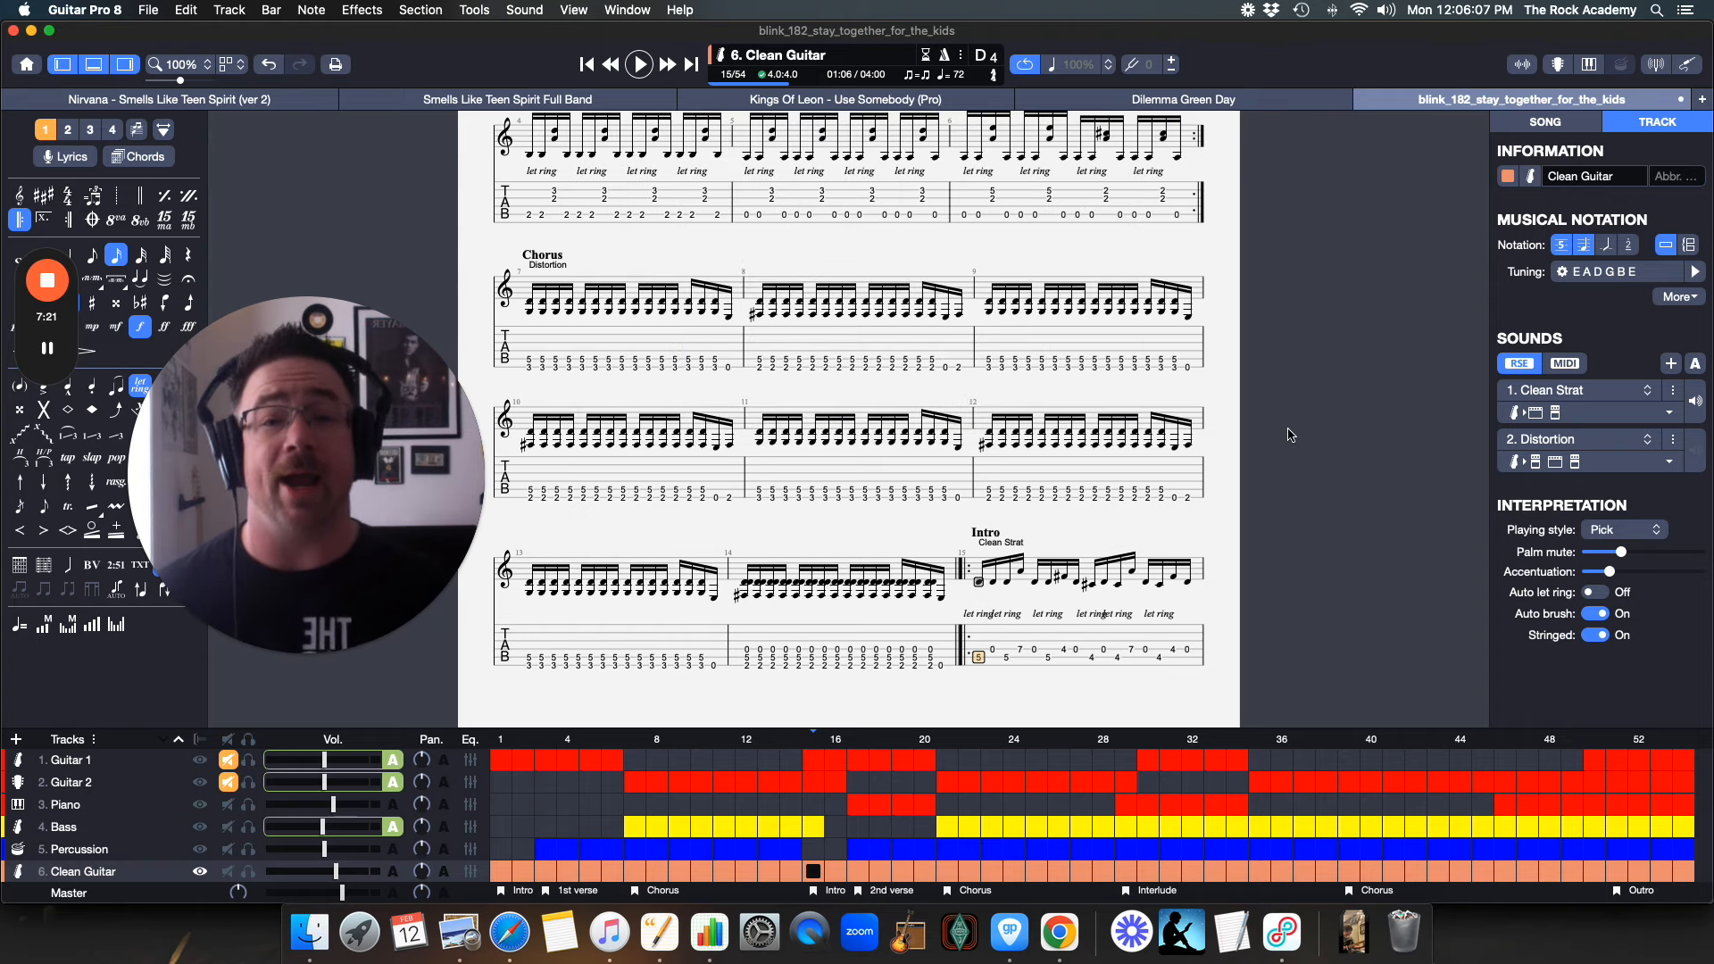
scroll(1072, 316, "up", 5)
scroll(1072, 316, "up", 3)
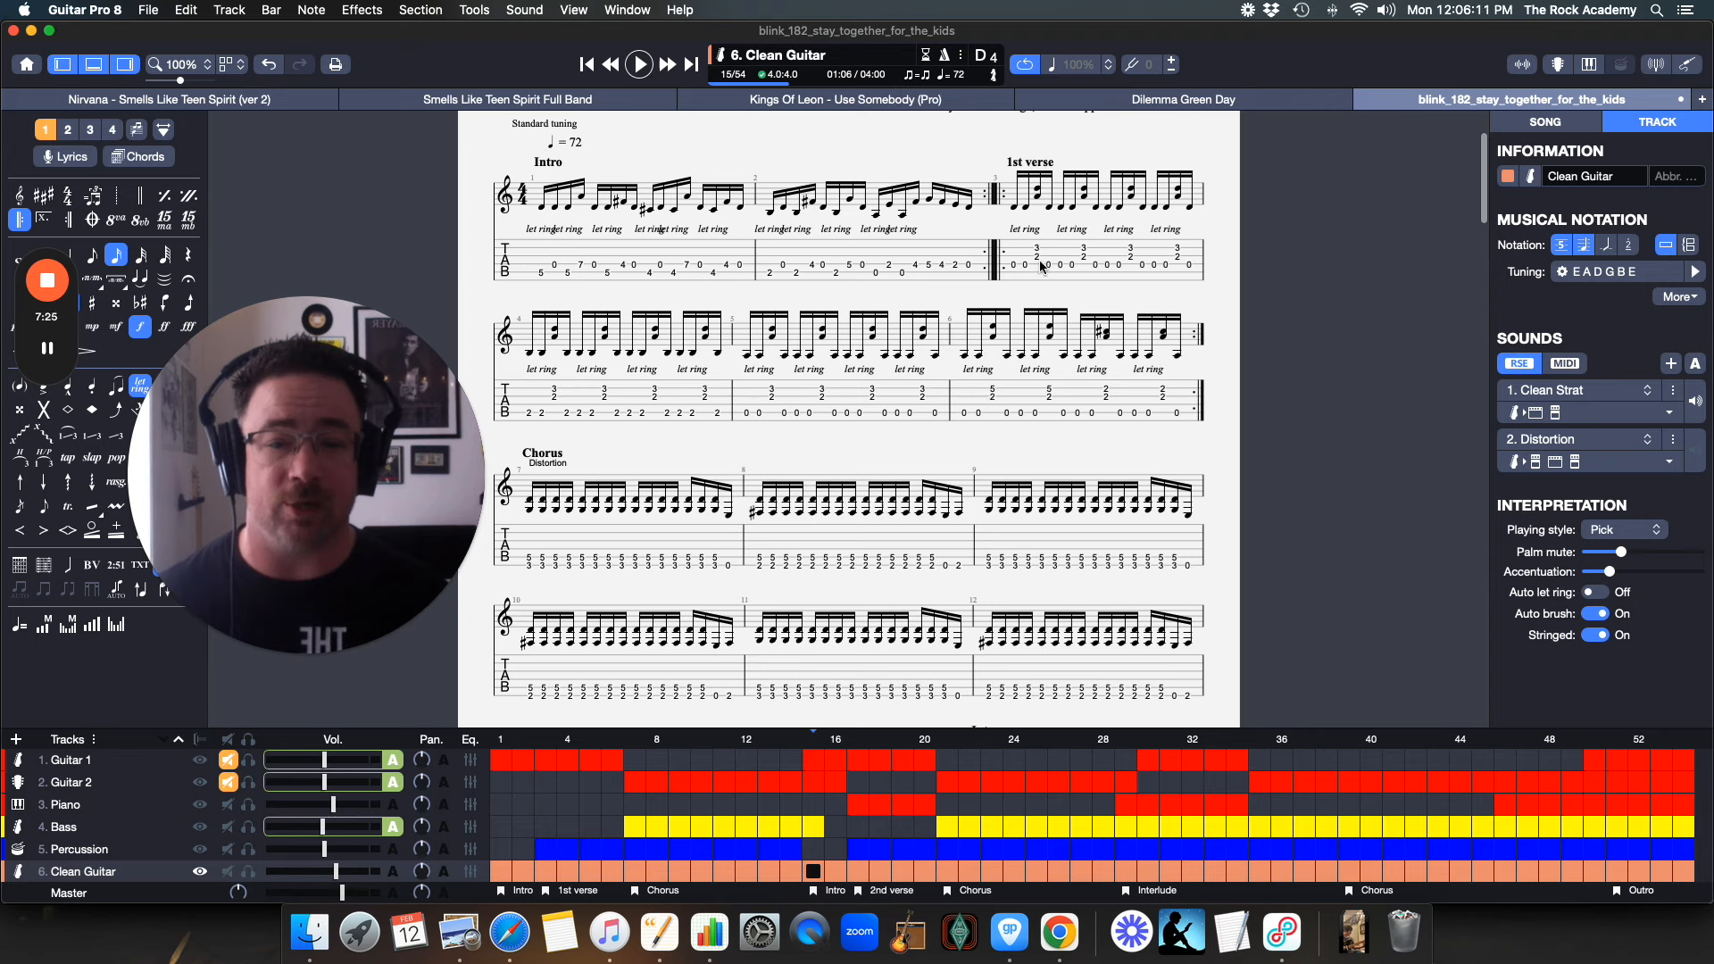
left_click(1017, 263)
key("space")
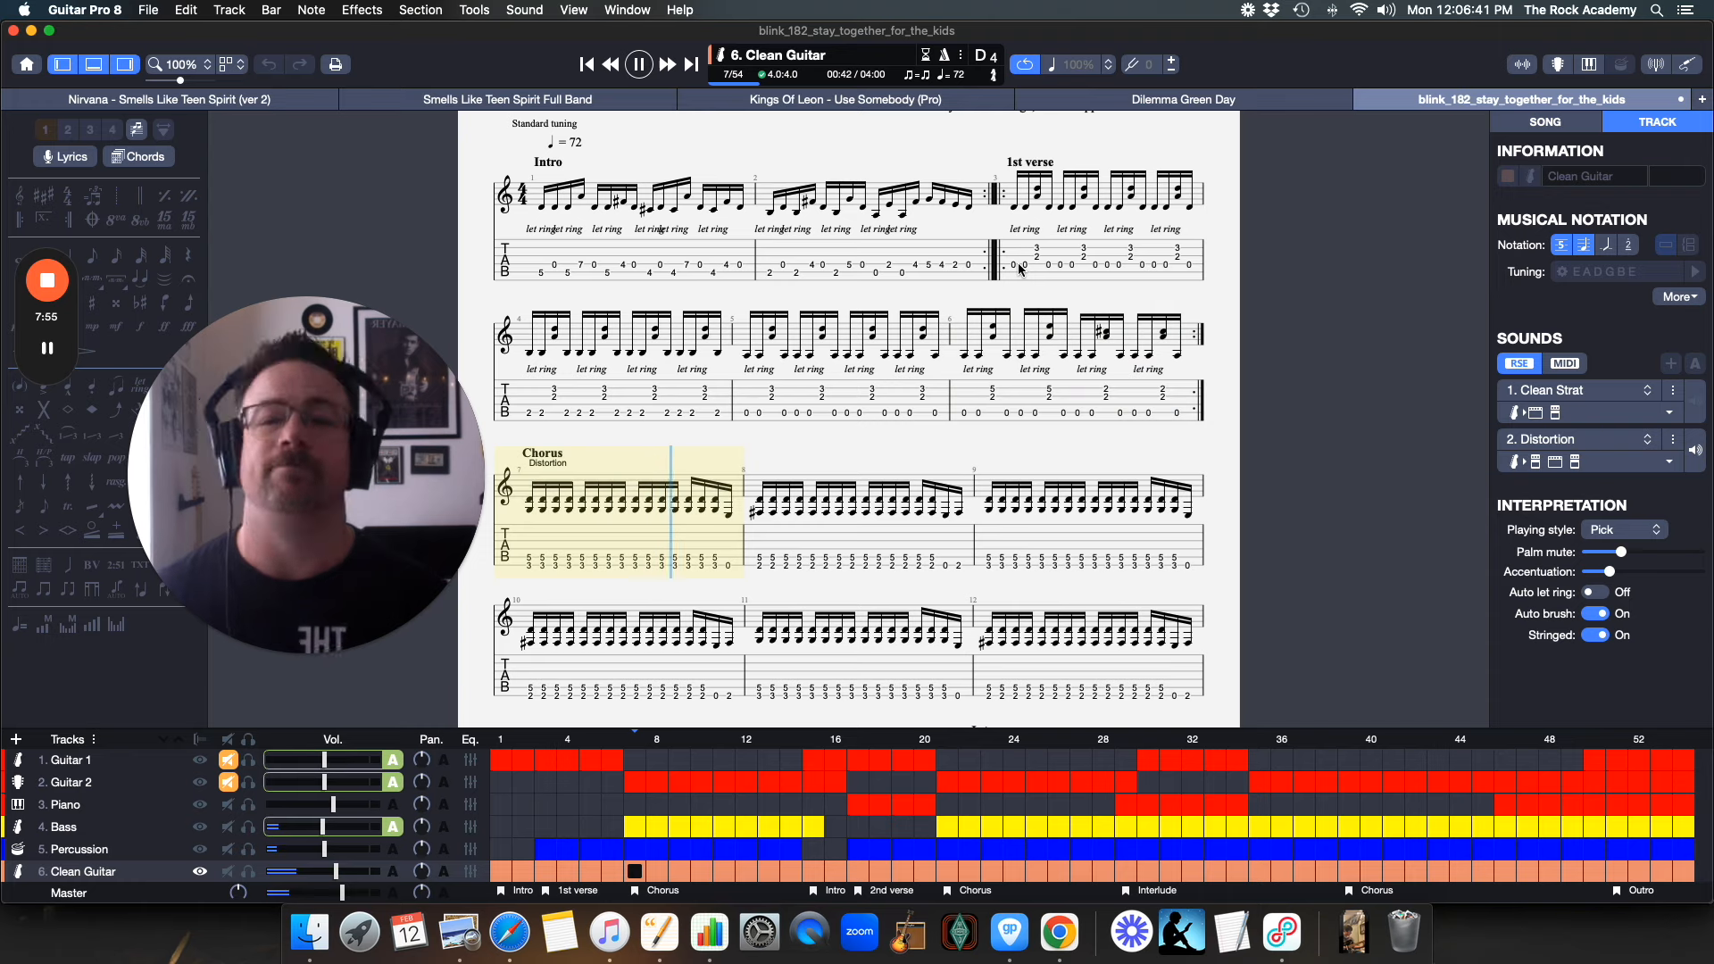
key("space")
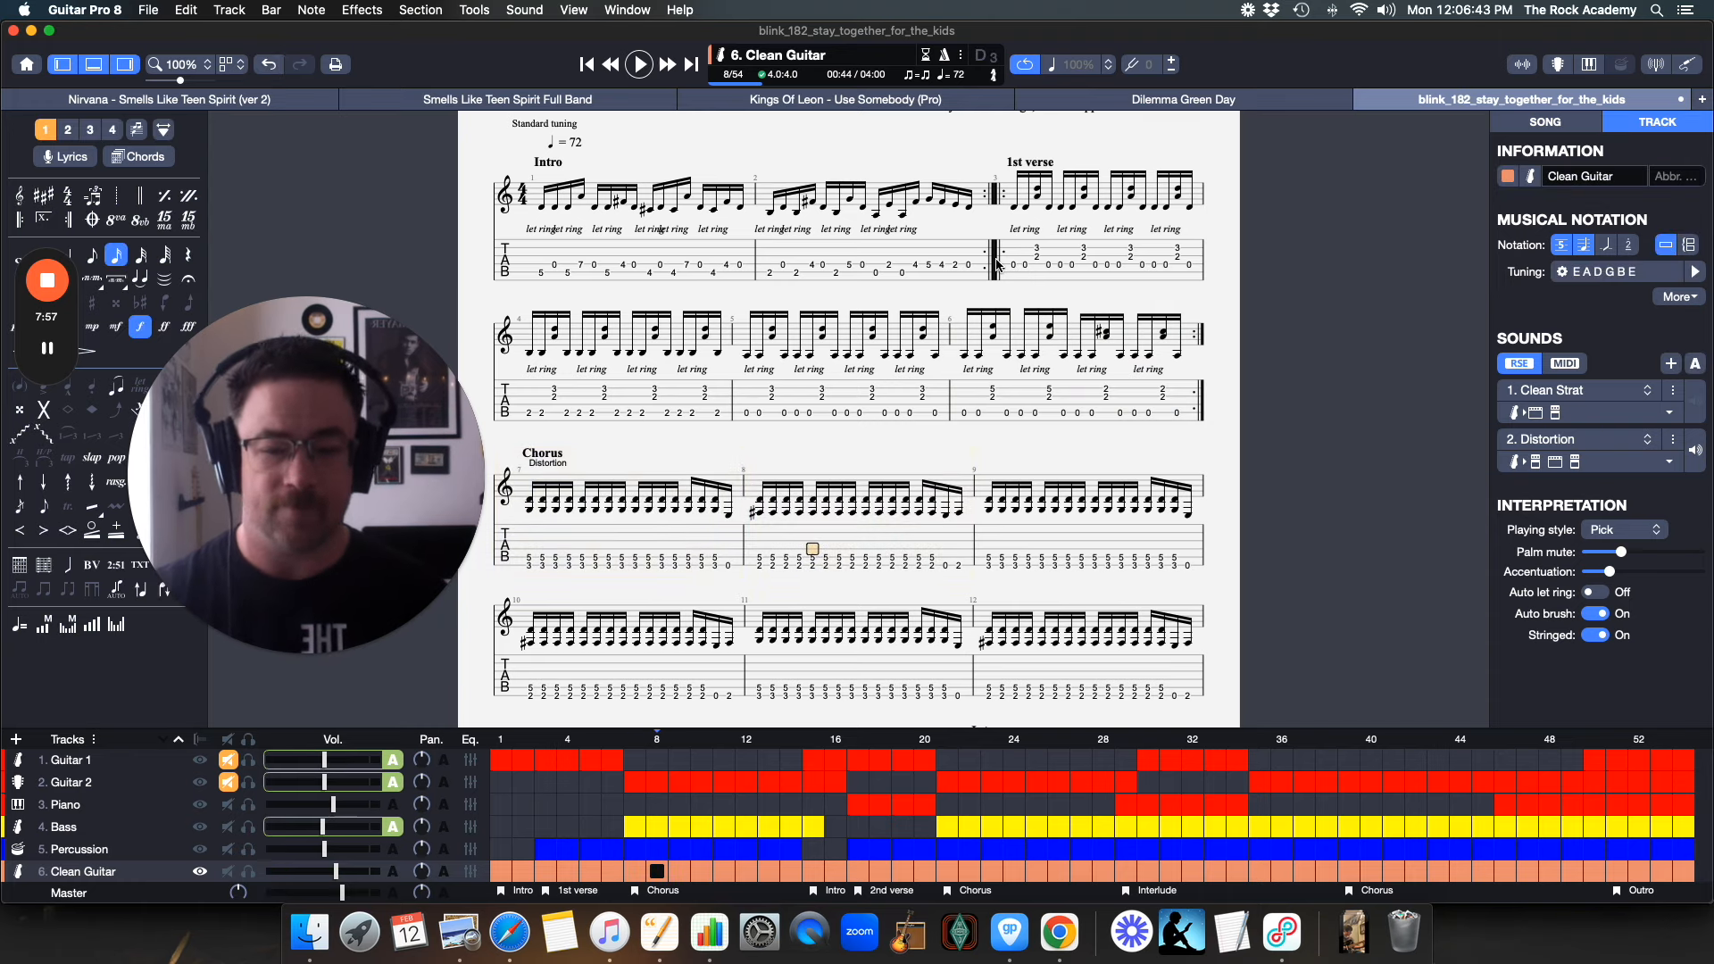
scroll(998, 263, "down", 5)
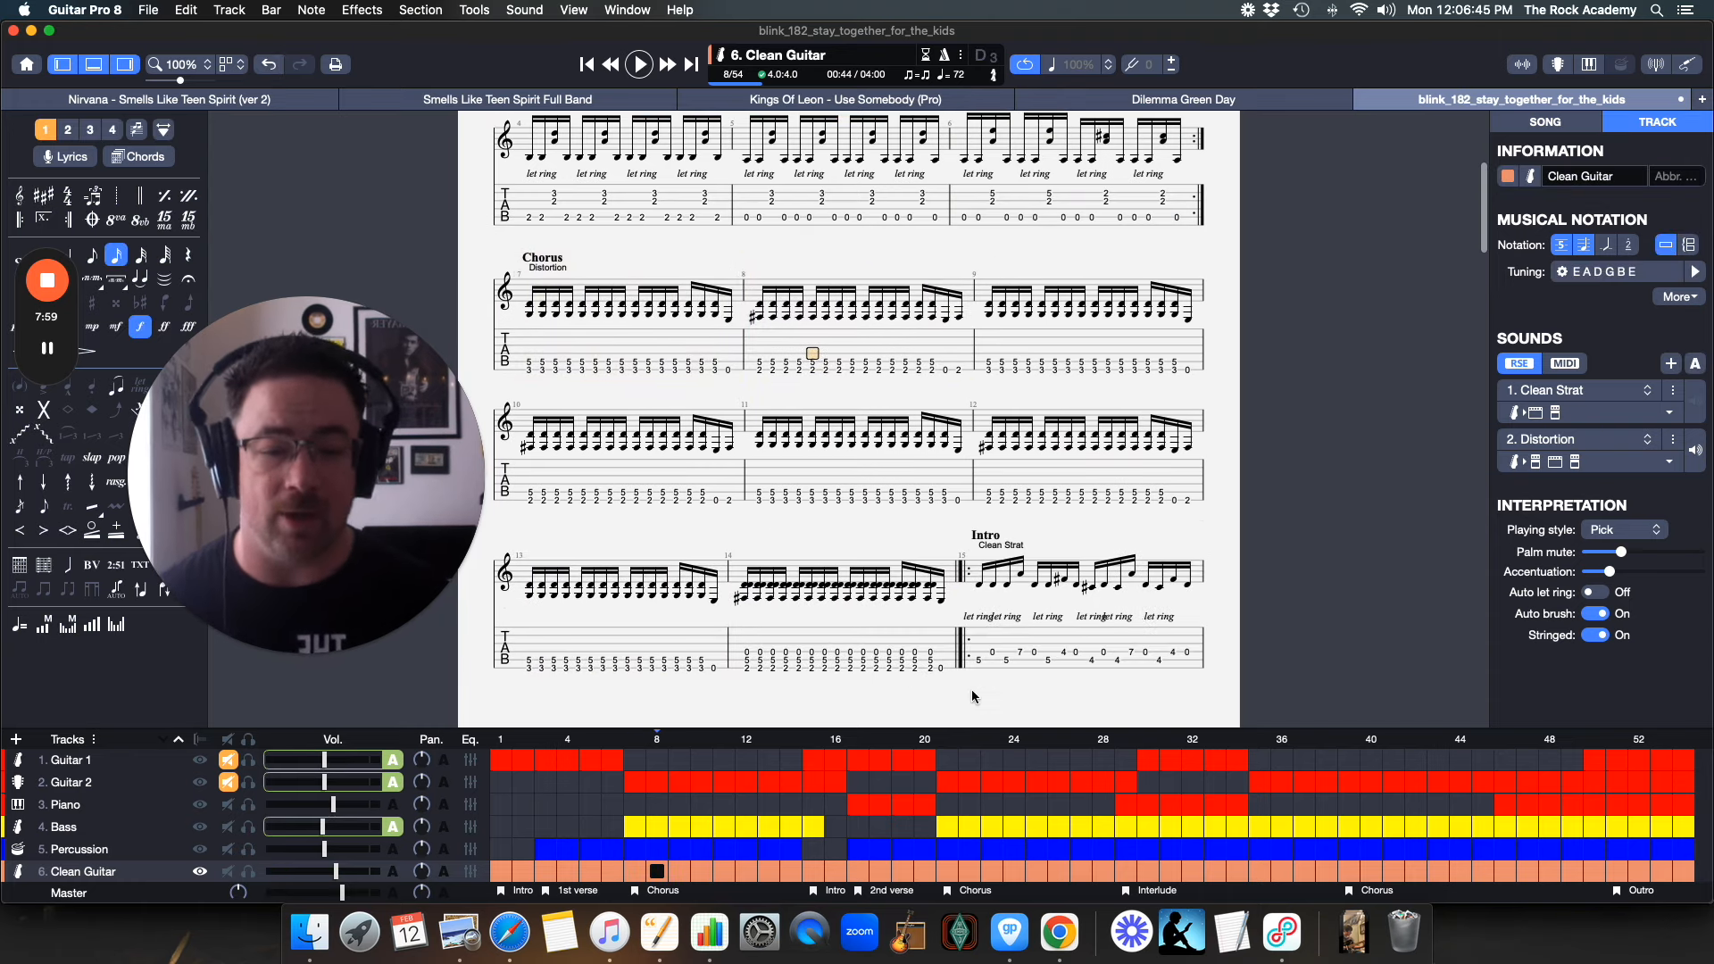
left_click(842, 669)
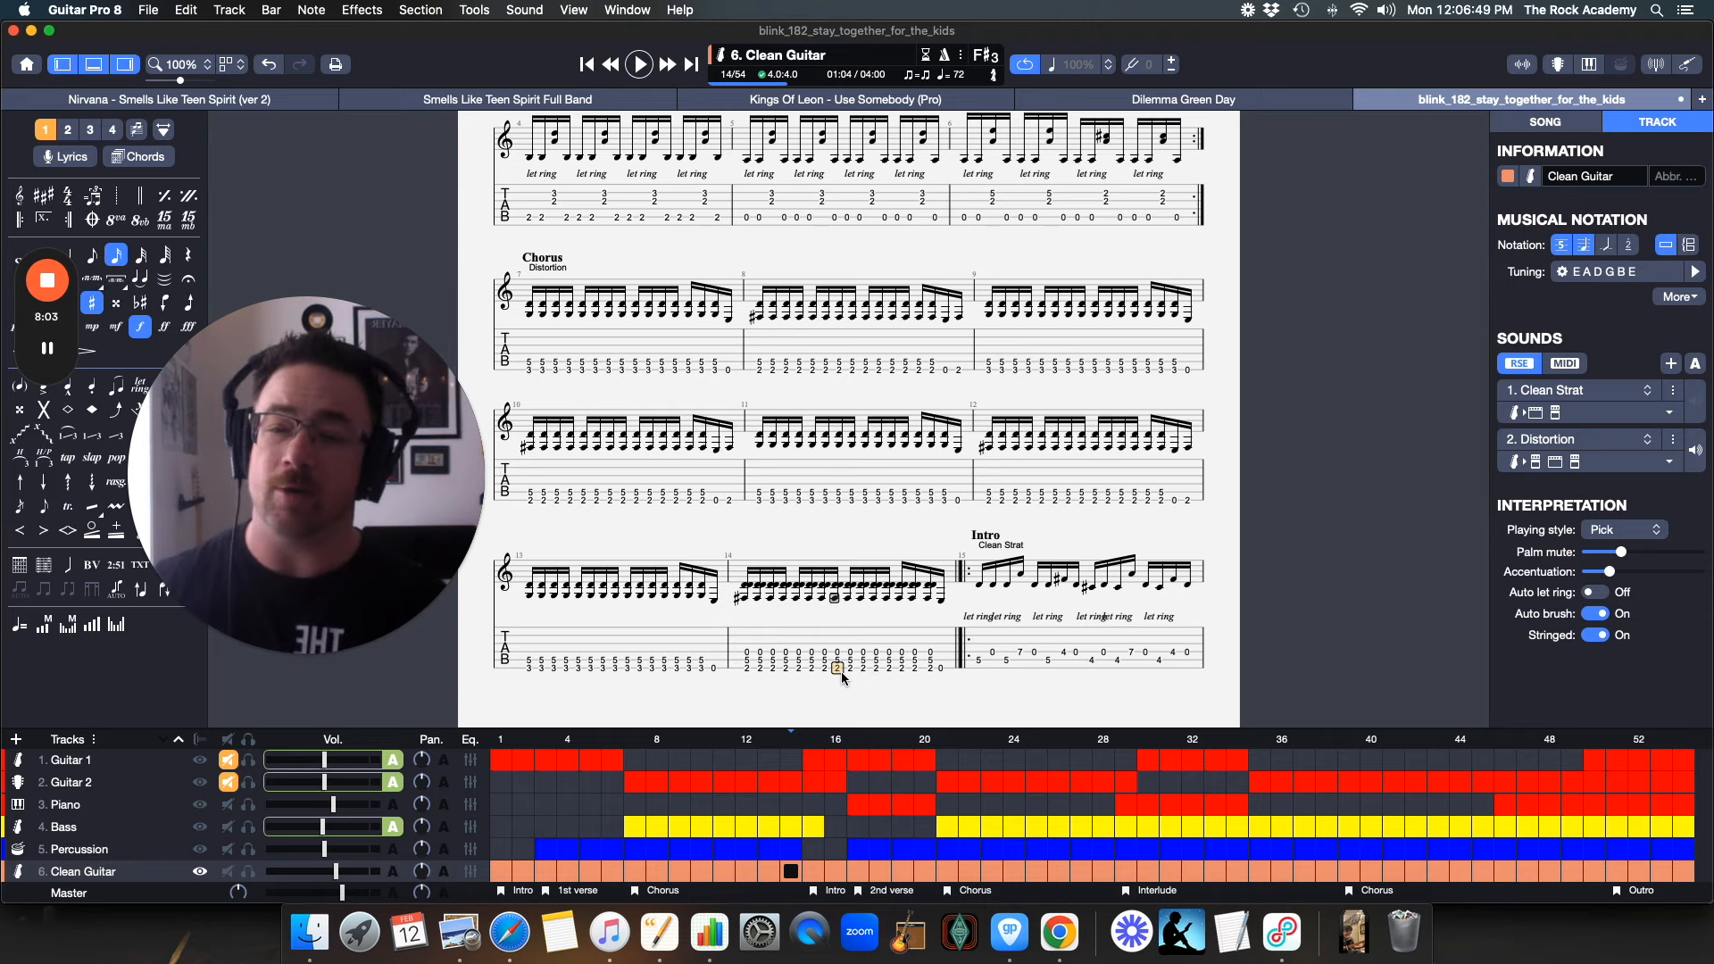
key("space")
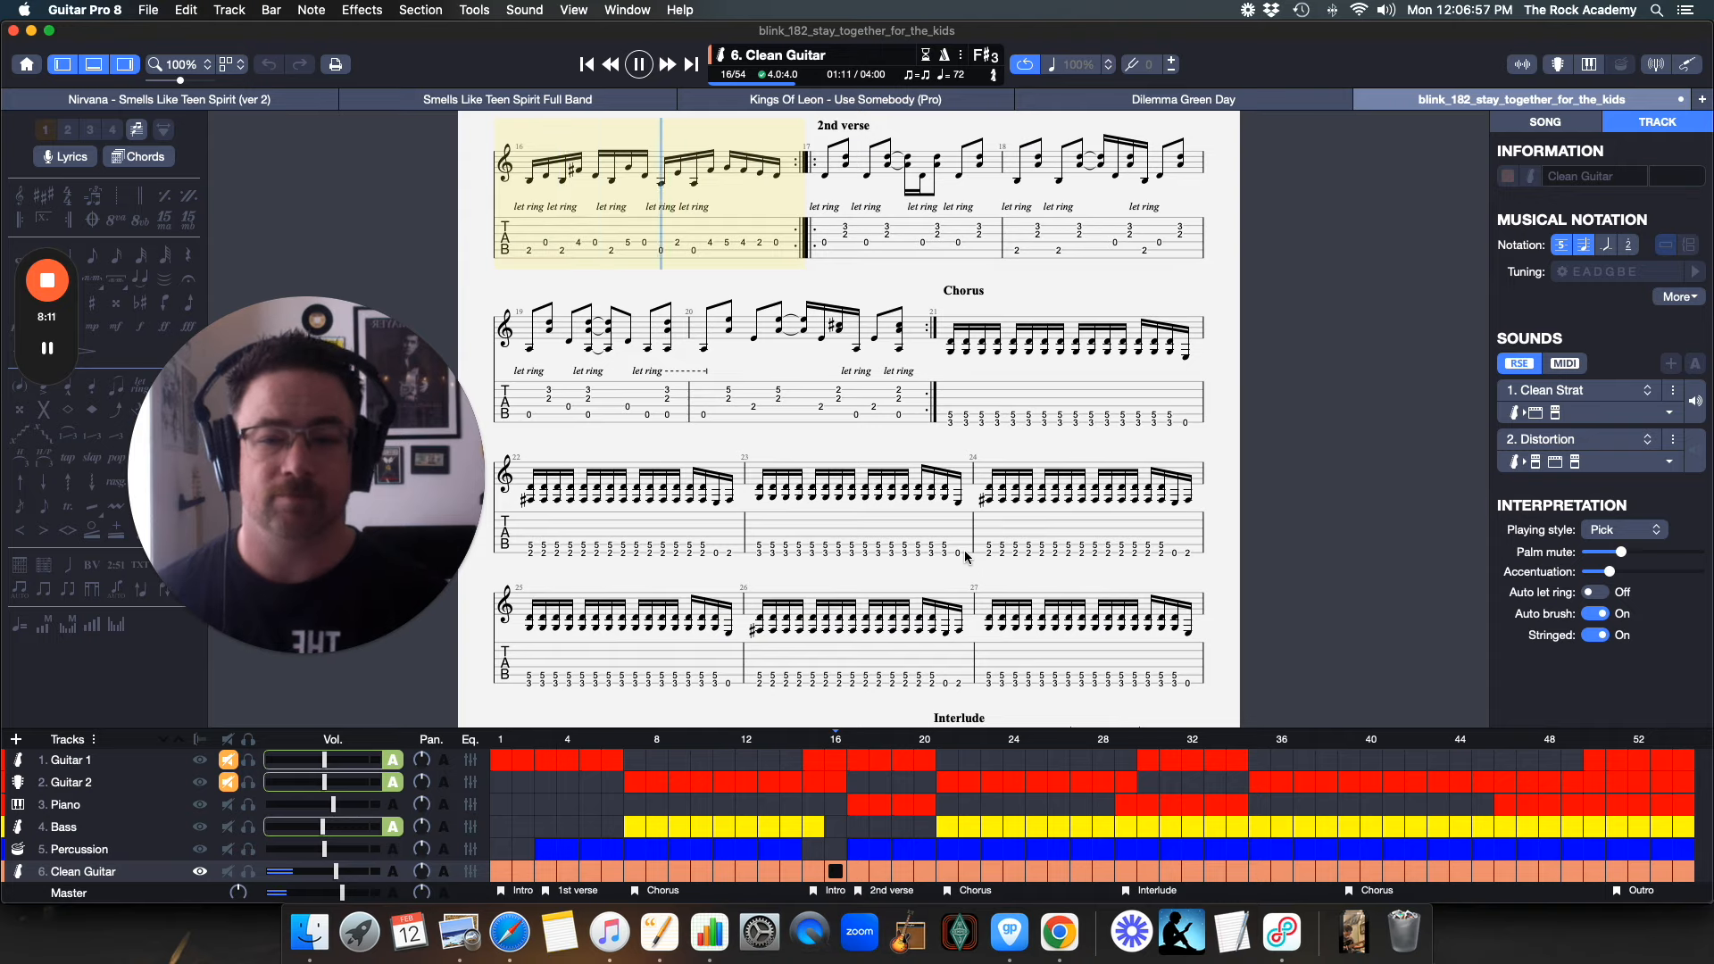
key("space")
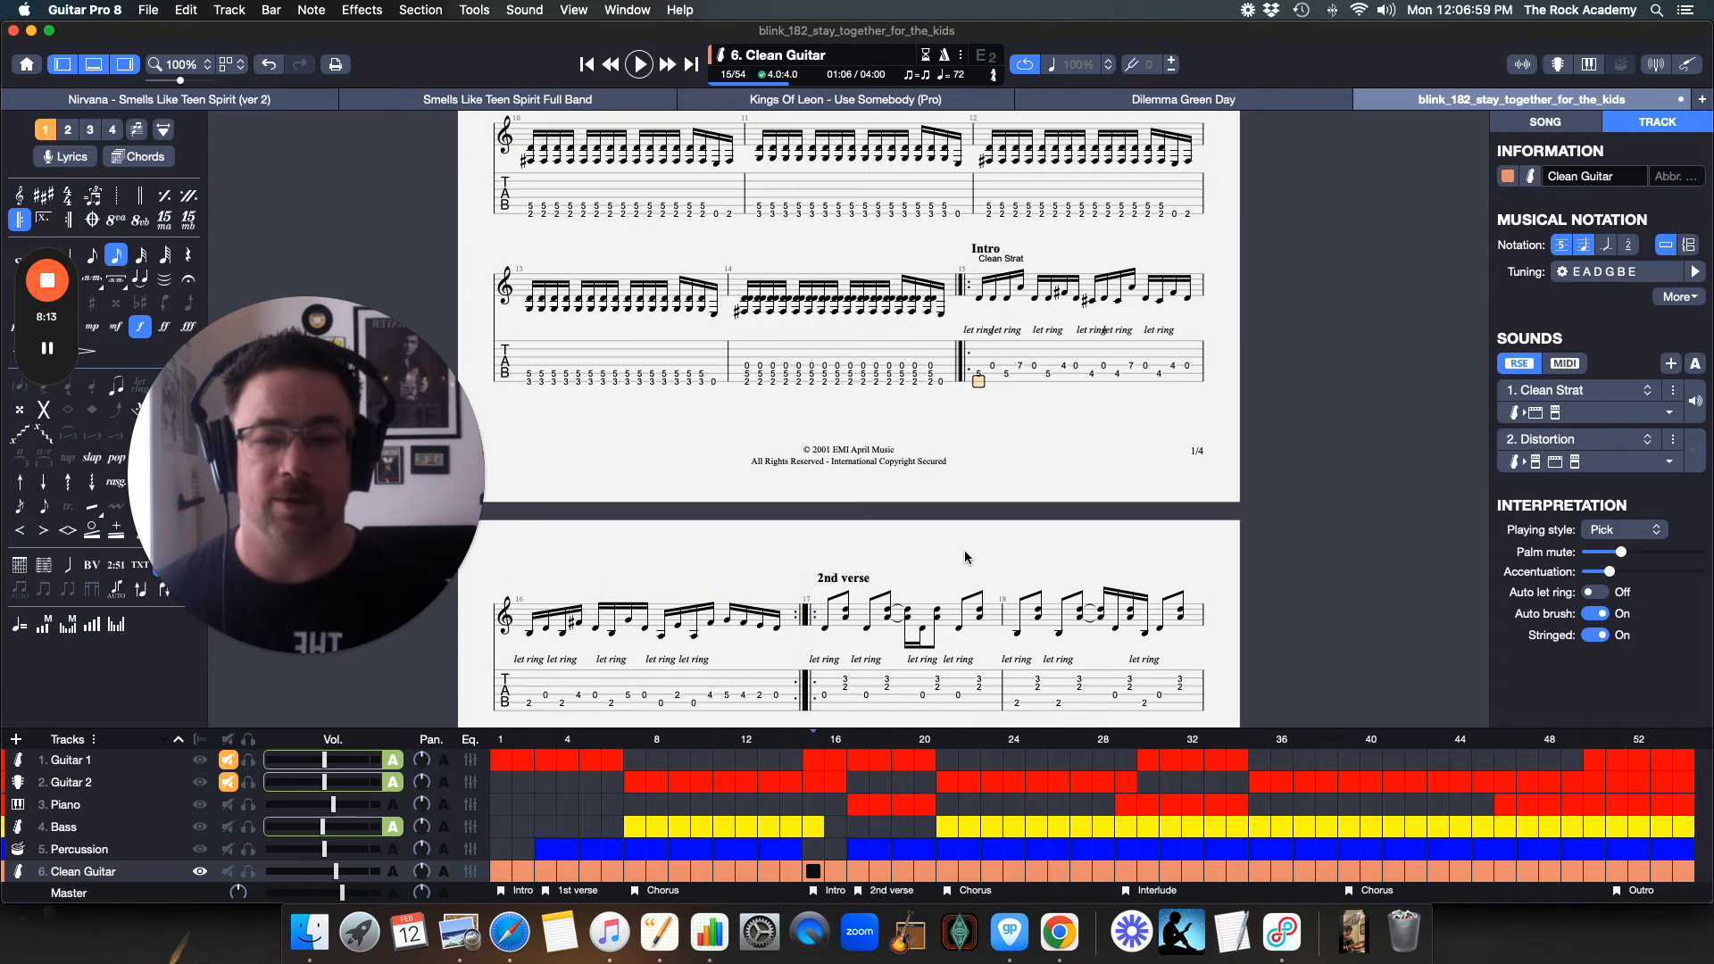
scroll(964, 551, "up", 10)
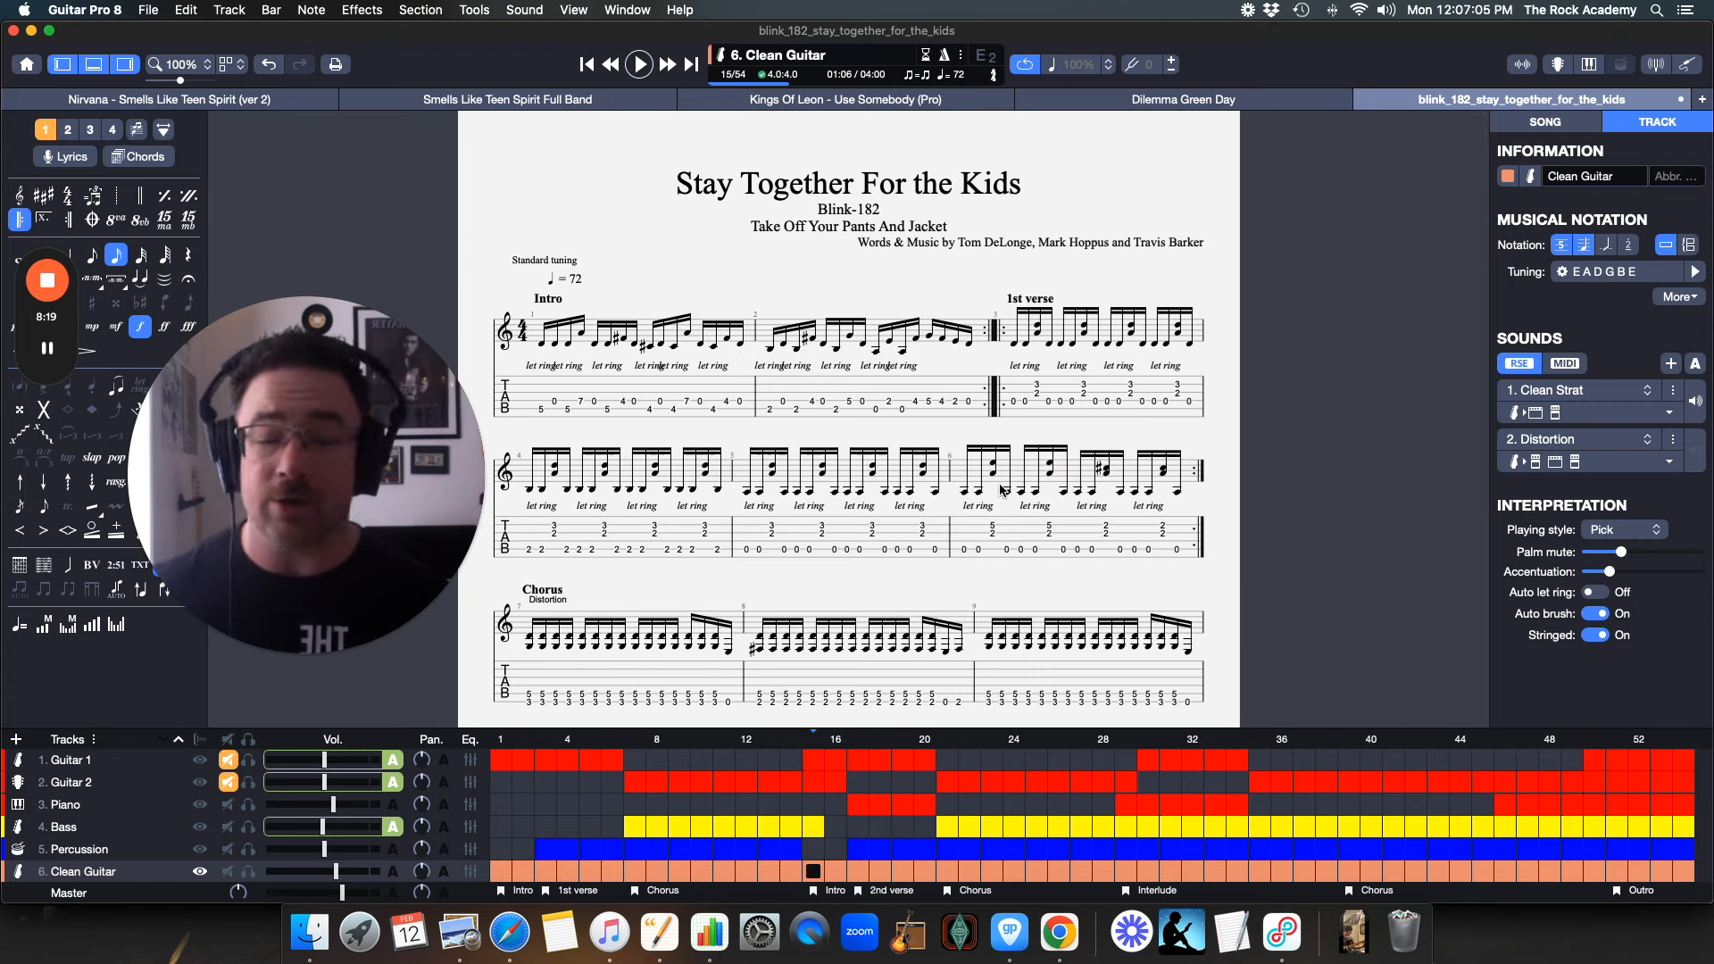
scroll(972, 541, "down", 3)
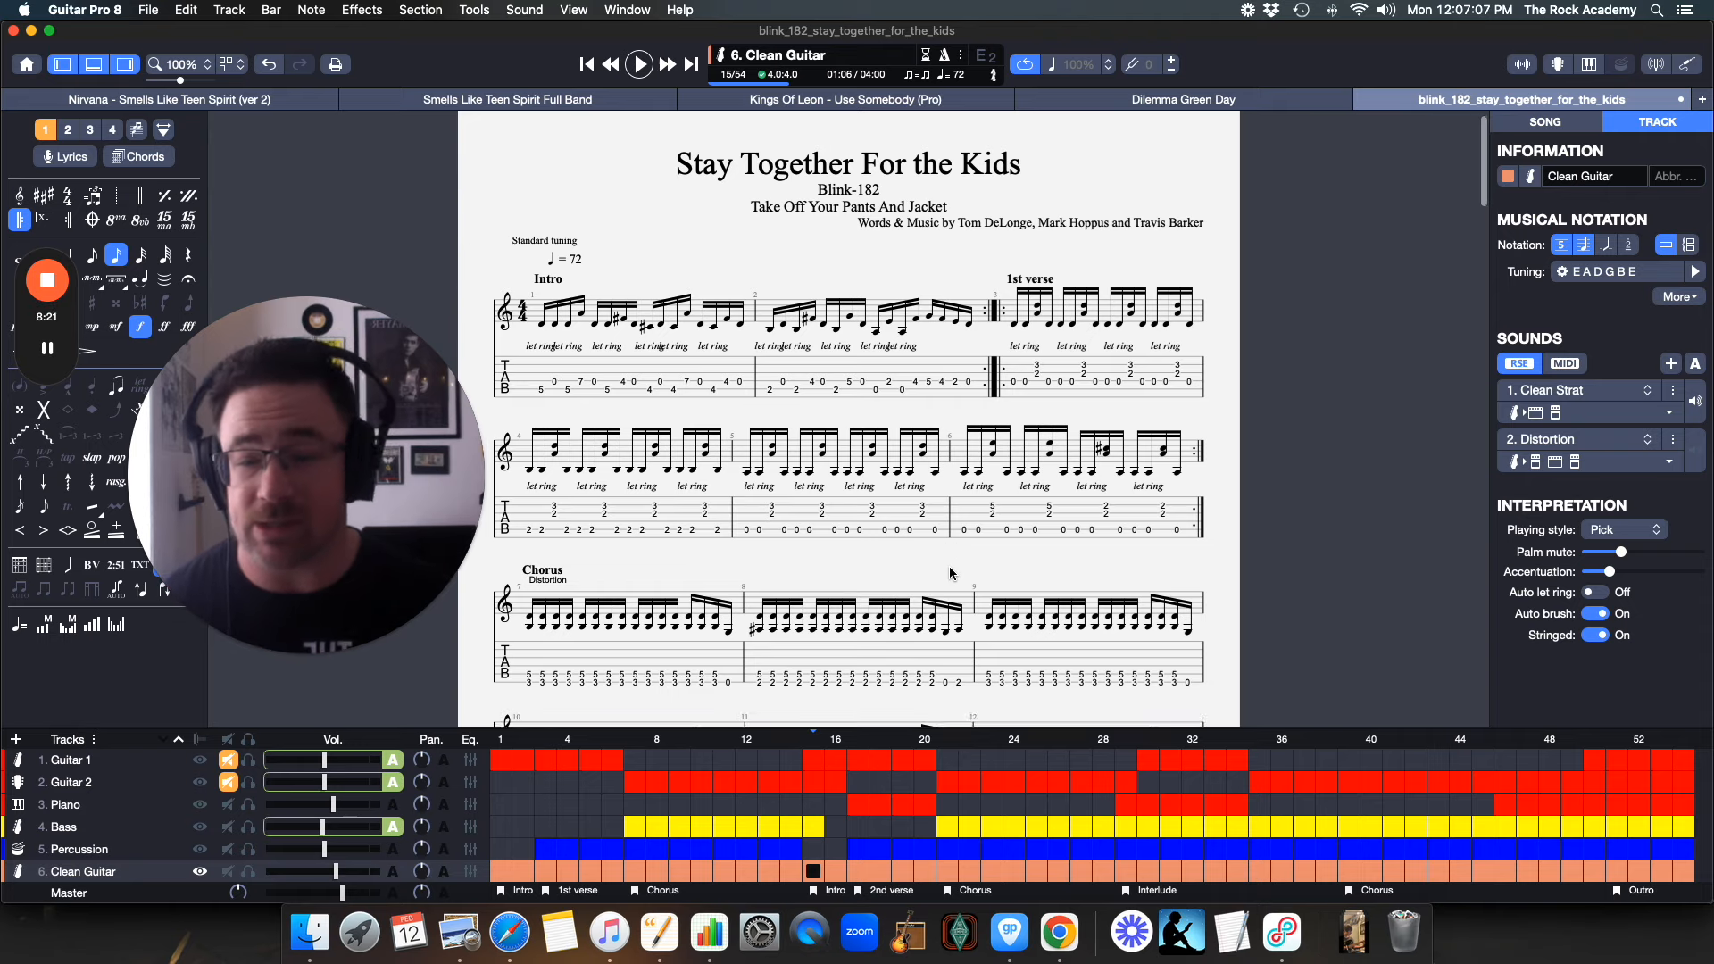
scroll(952, 573, "up", 1)
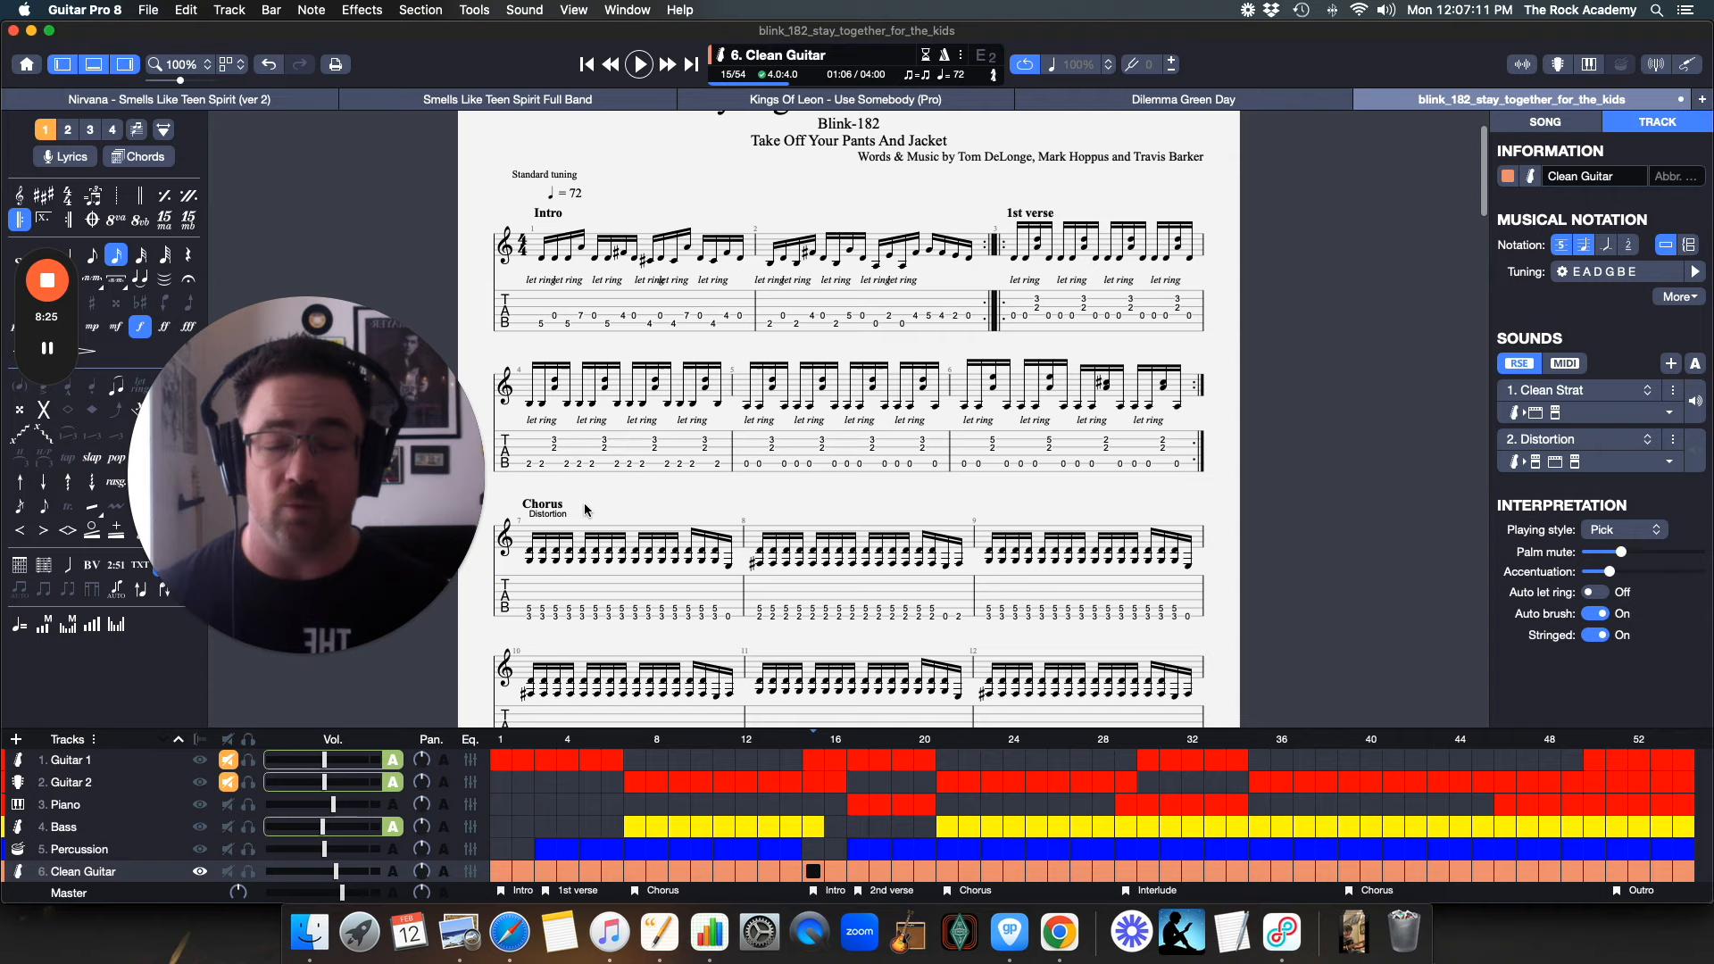
left_click(533, 613)
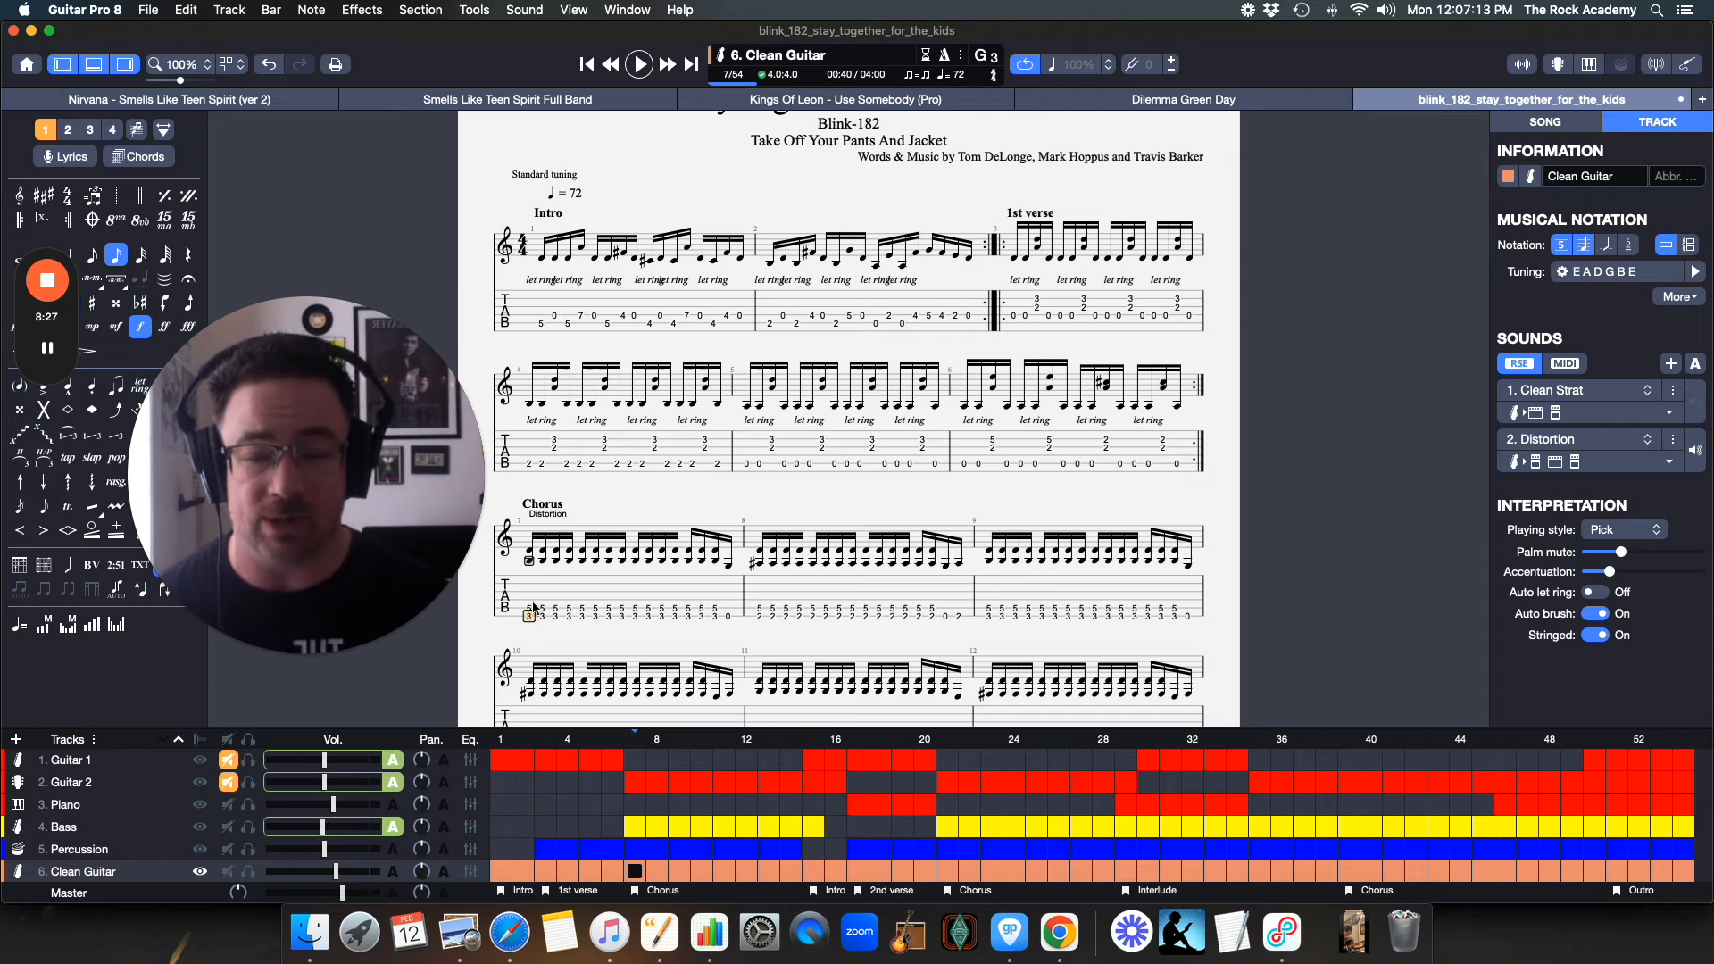
scroll(849, 468, "down", 2)
scroll(849, 469, "up", 5)
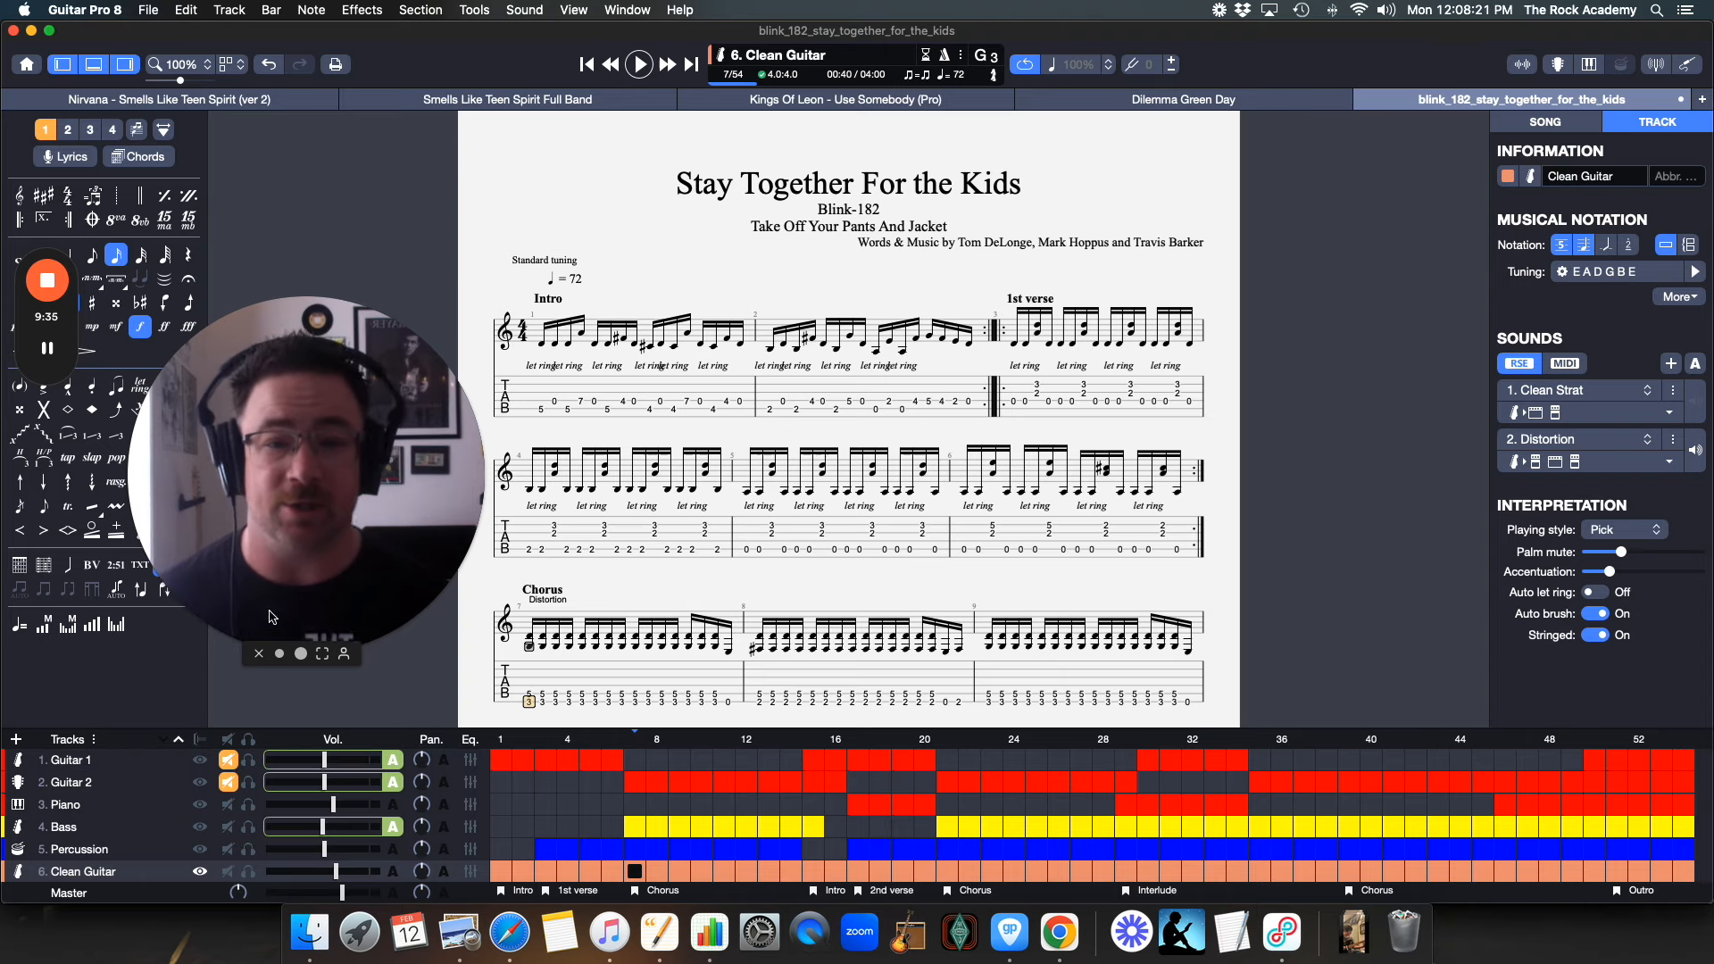
left_click(1206, 102)
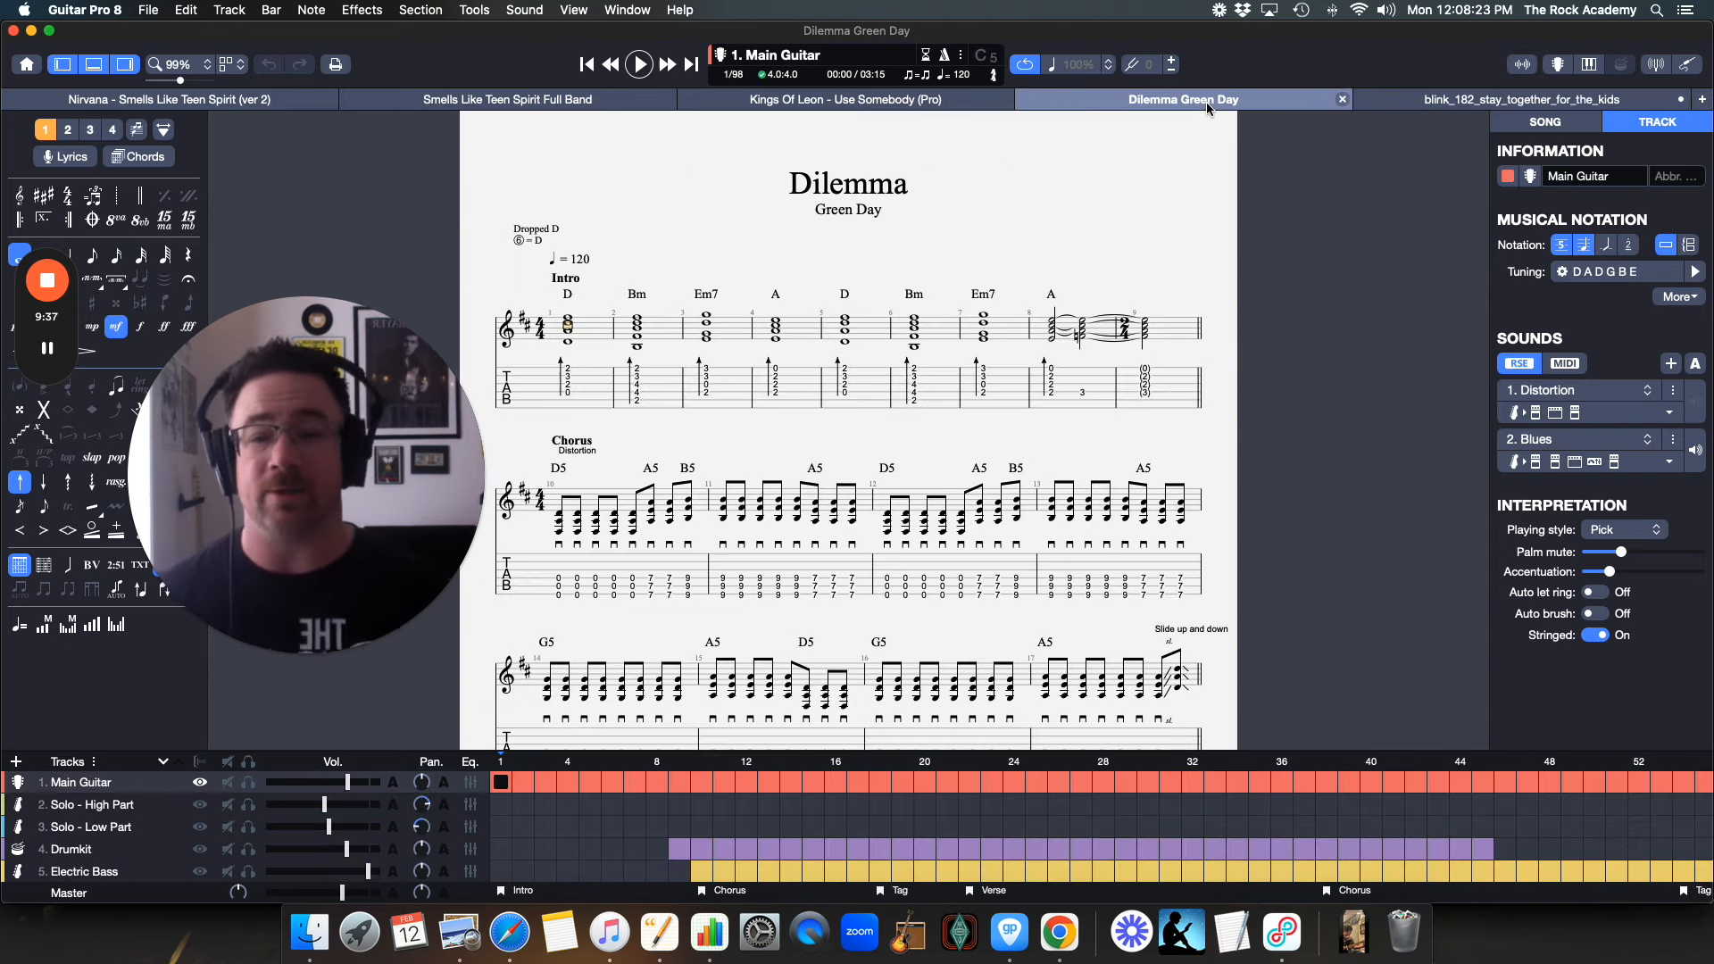
left_click(569, 398)
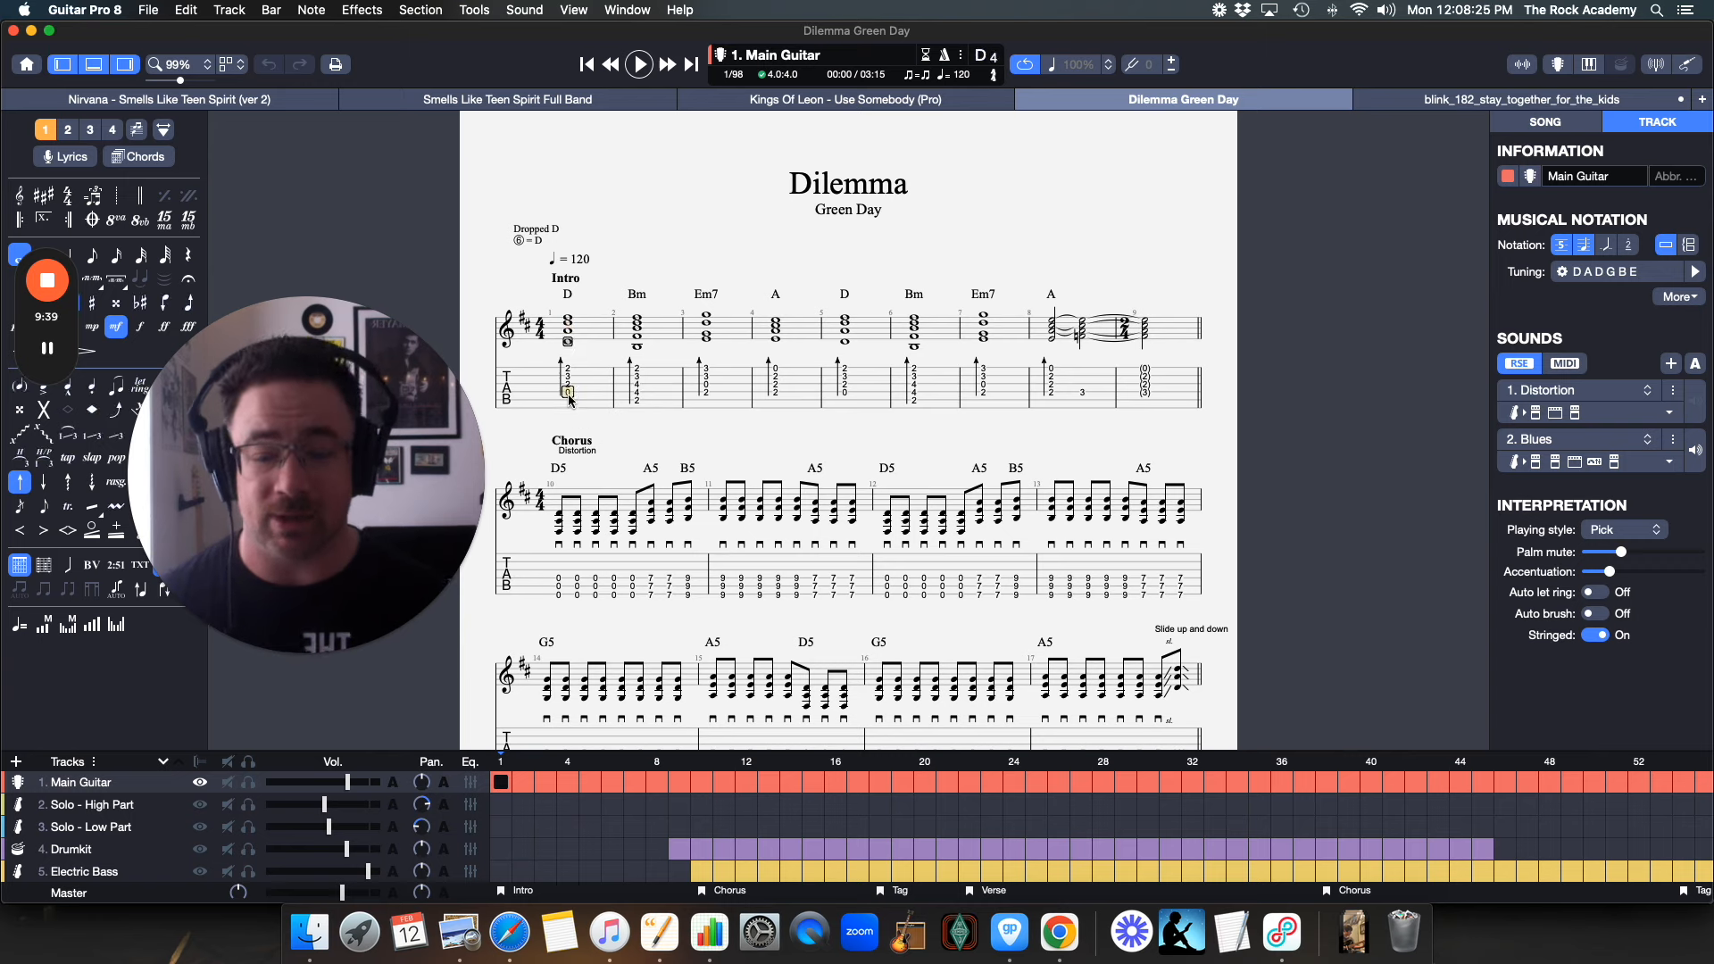
key("space")
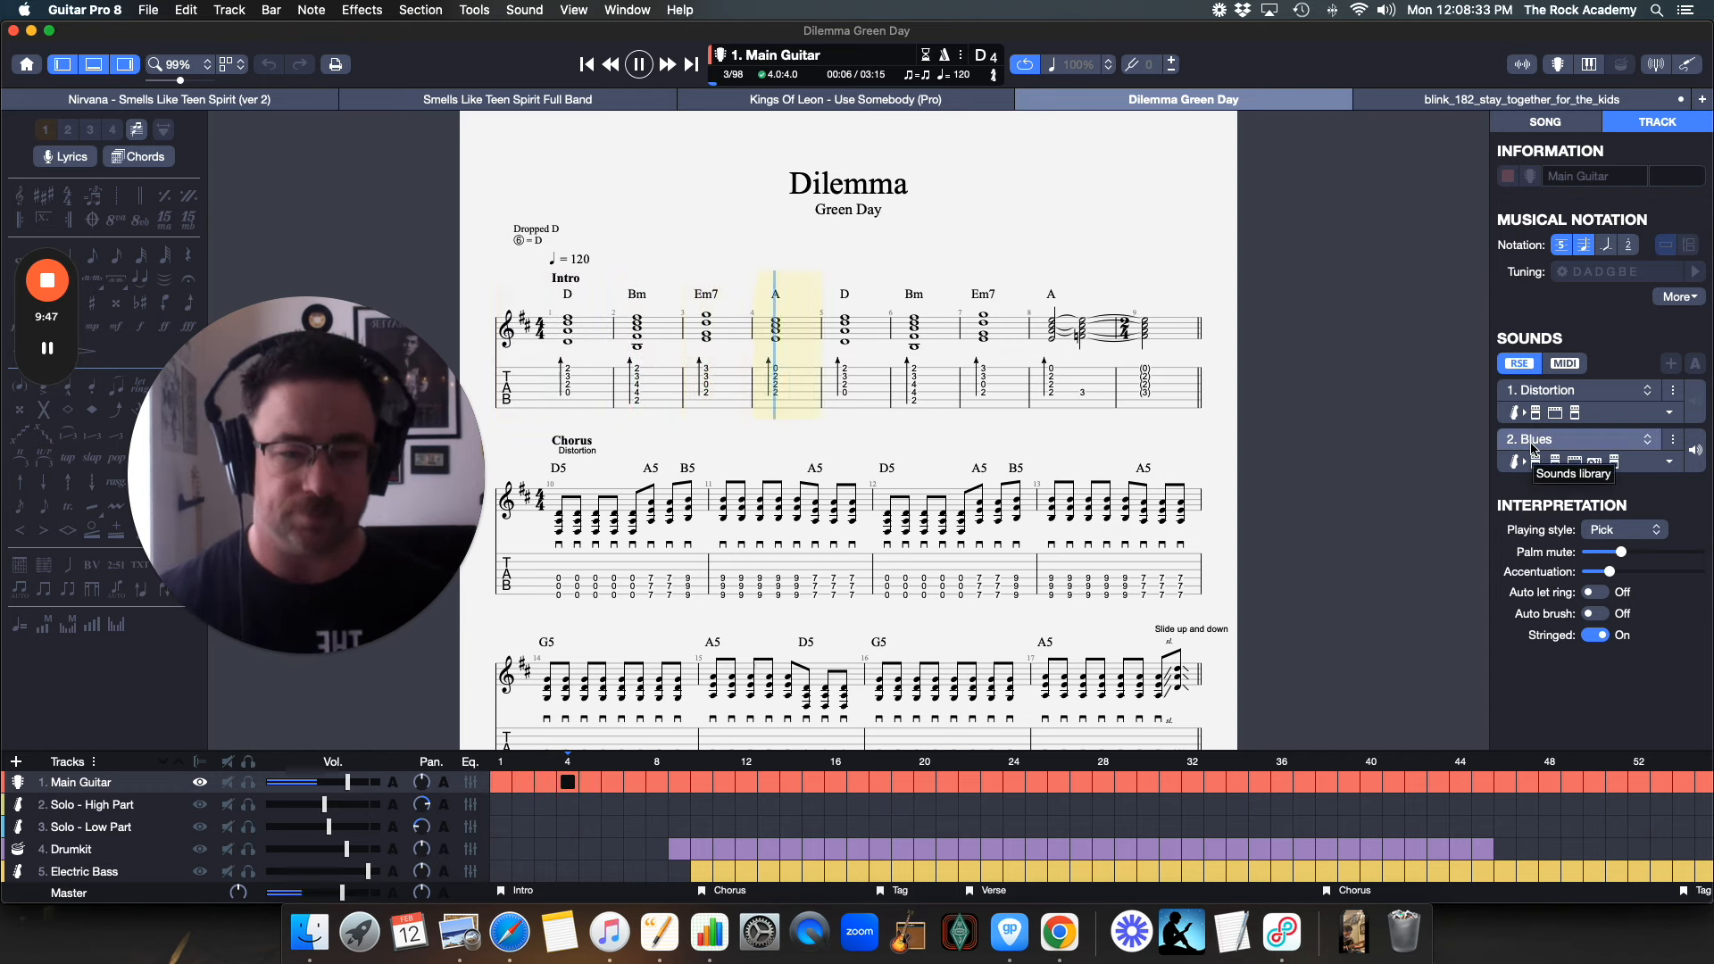
key("space")
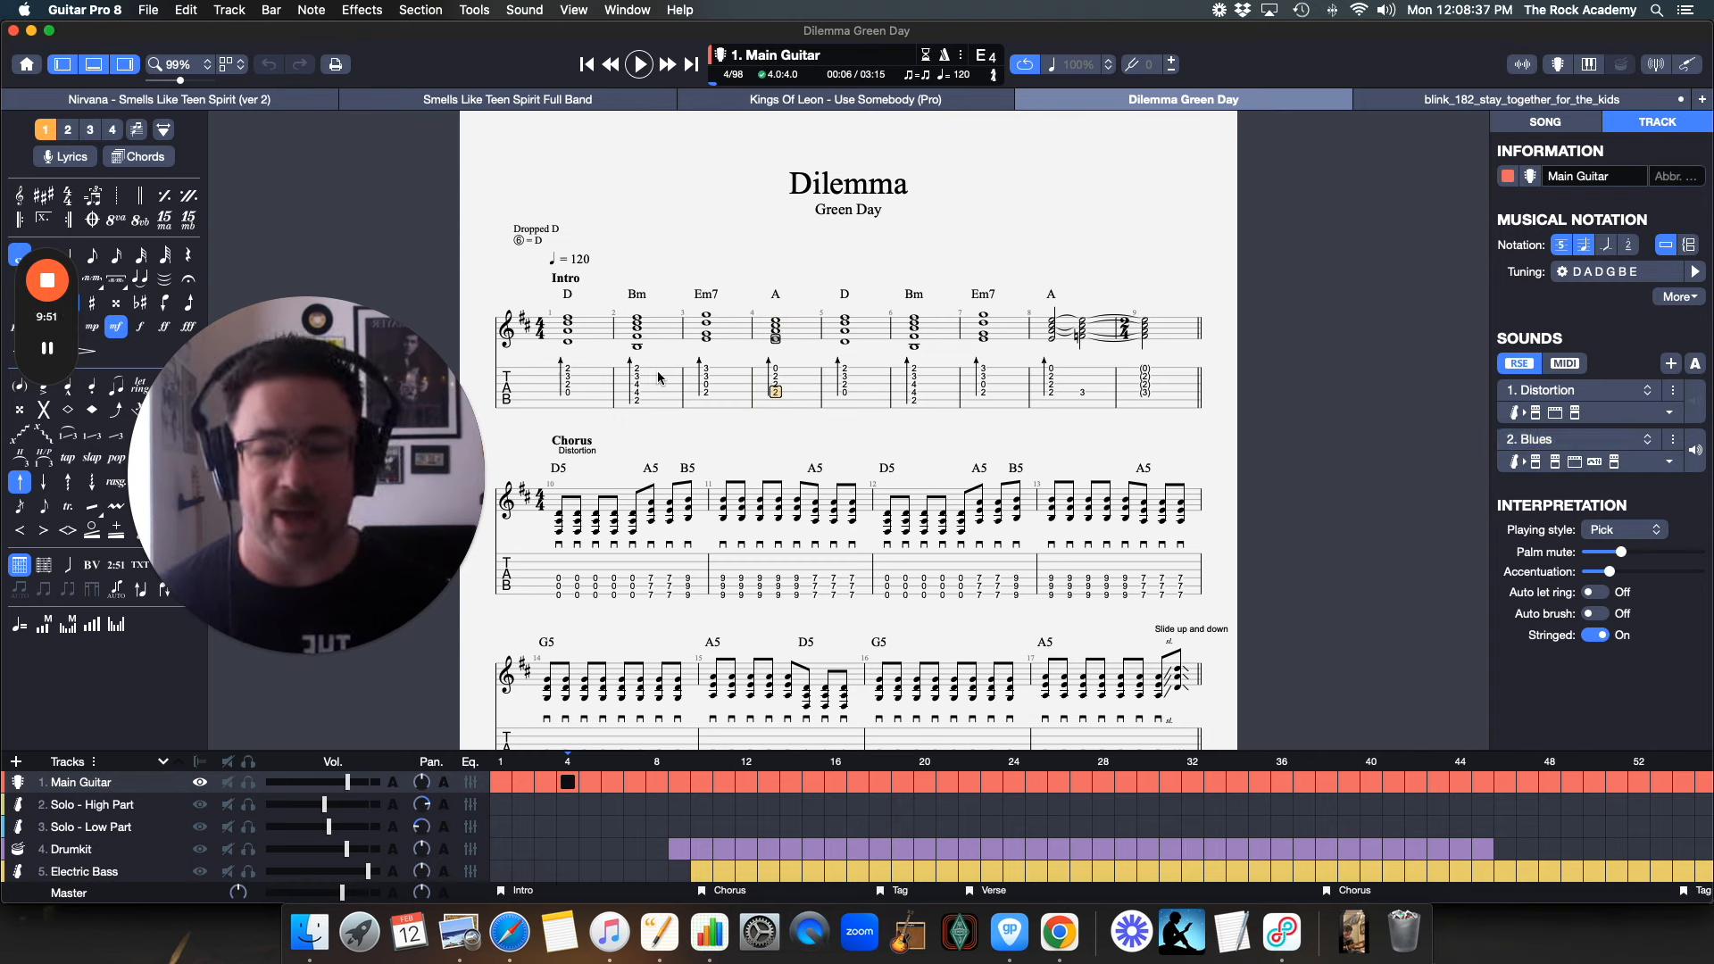
left_click(555, 587)
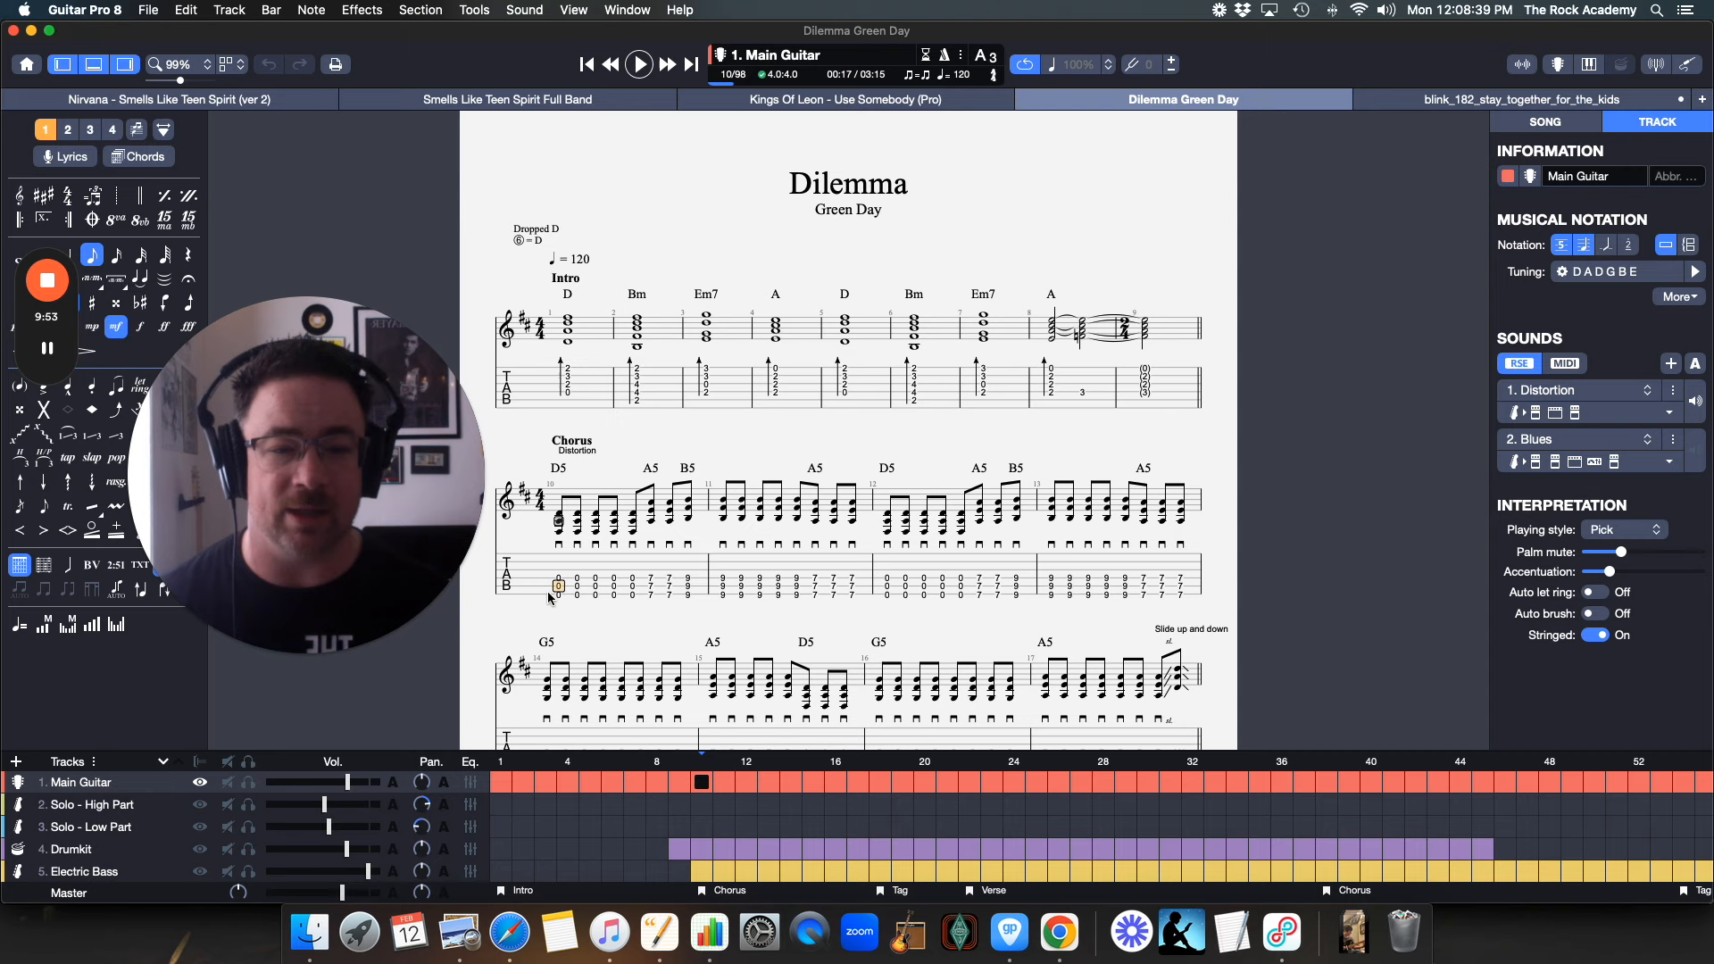
left_click(1054, 398)
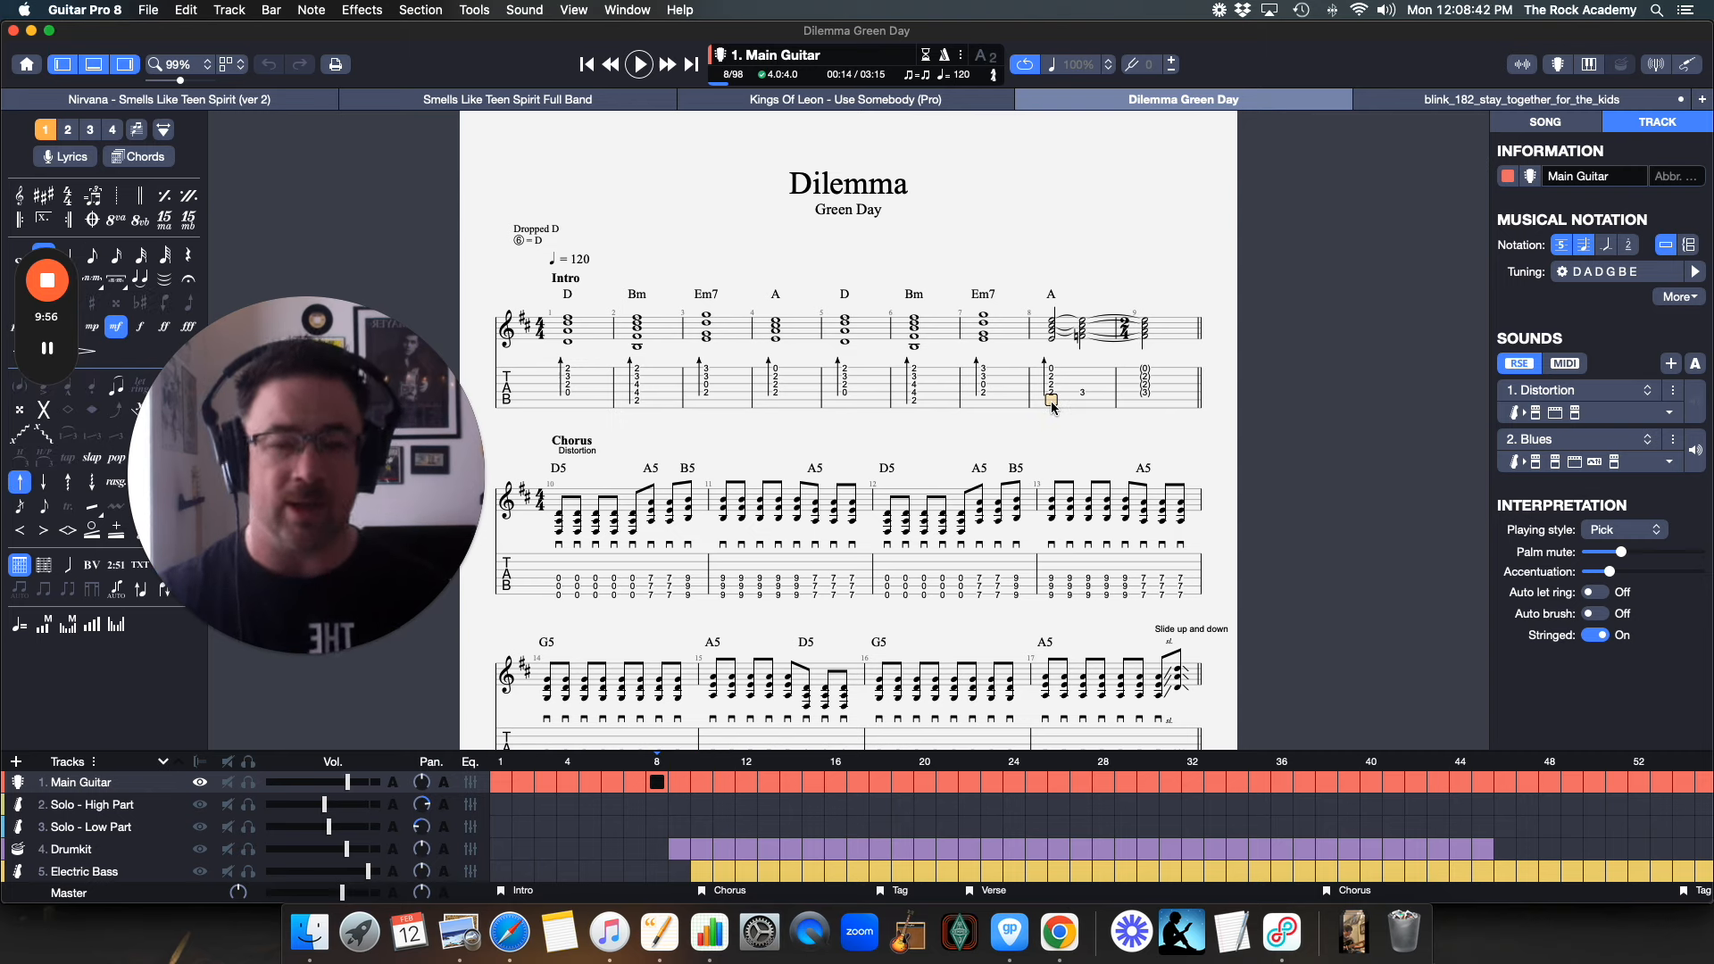
key("space")
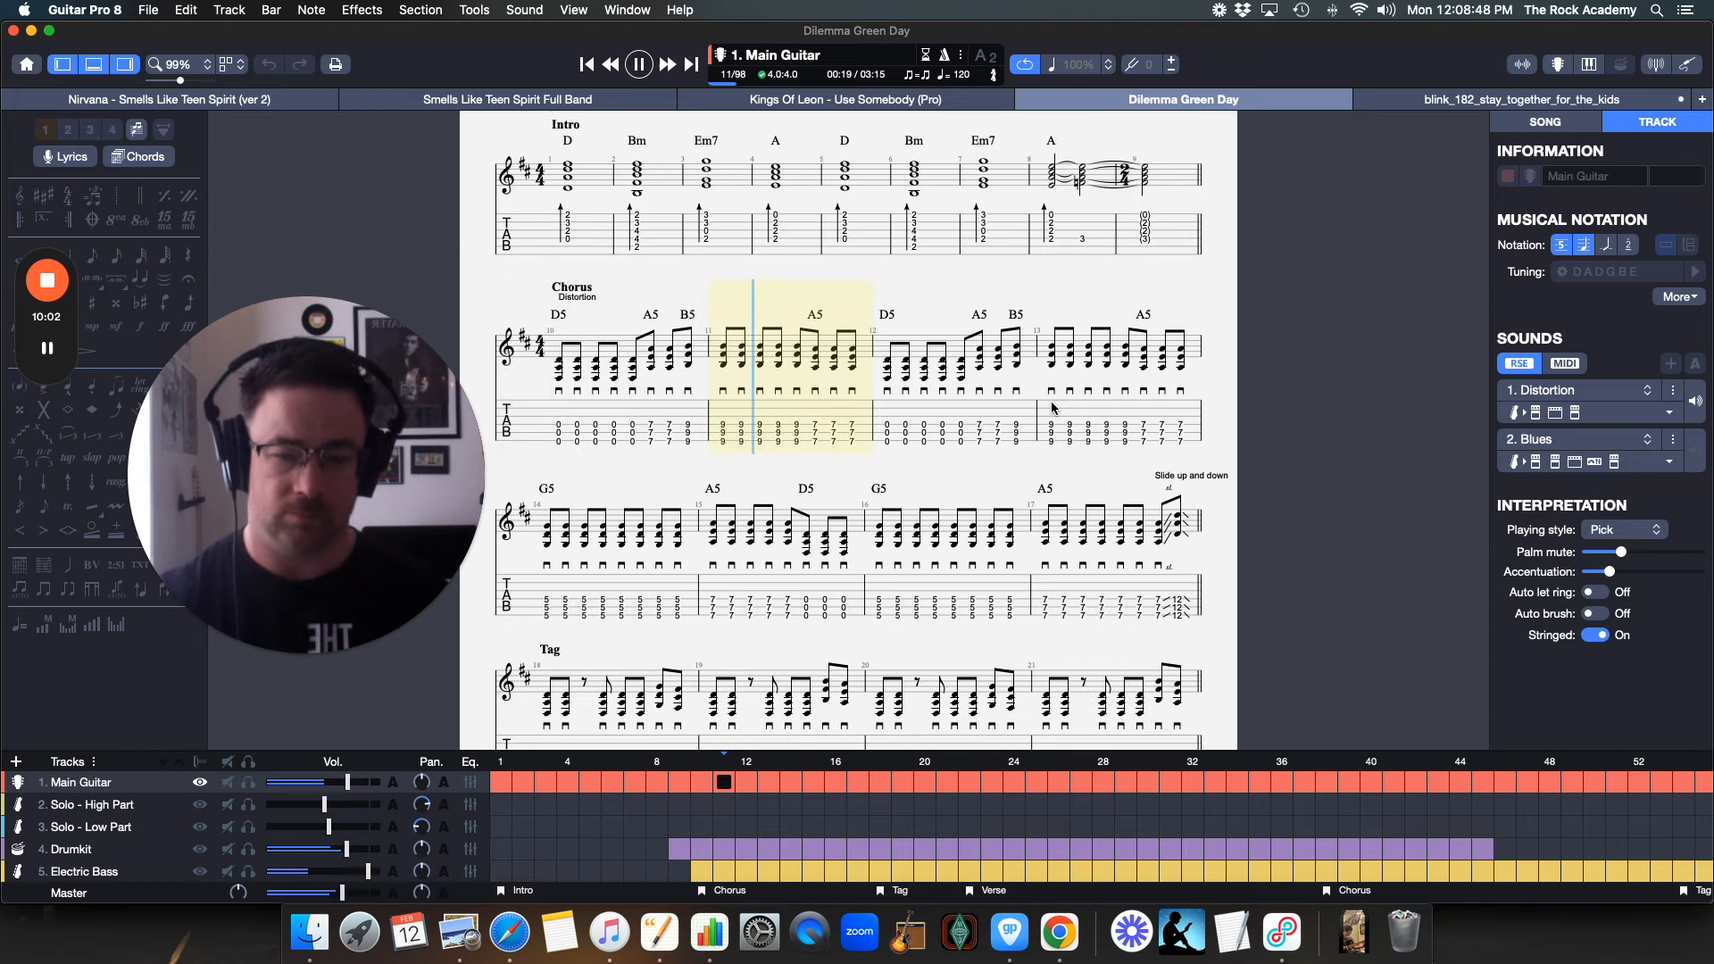
key("space")
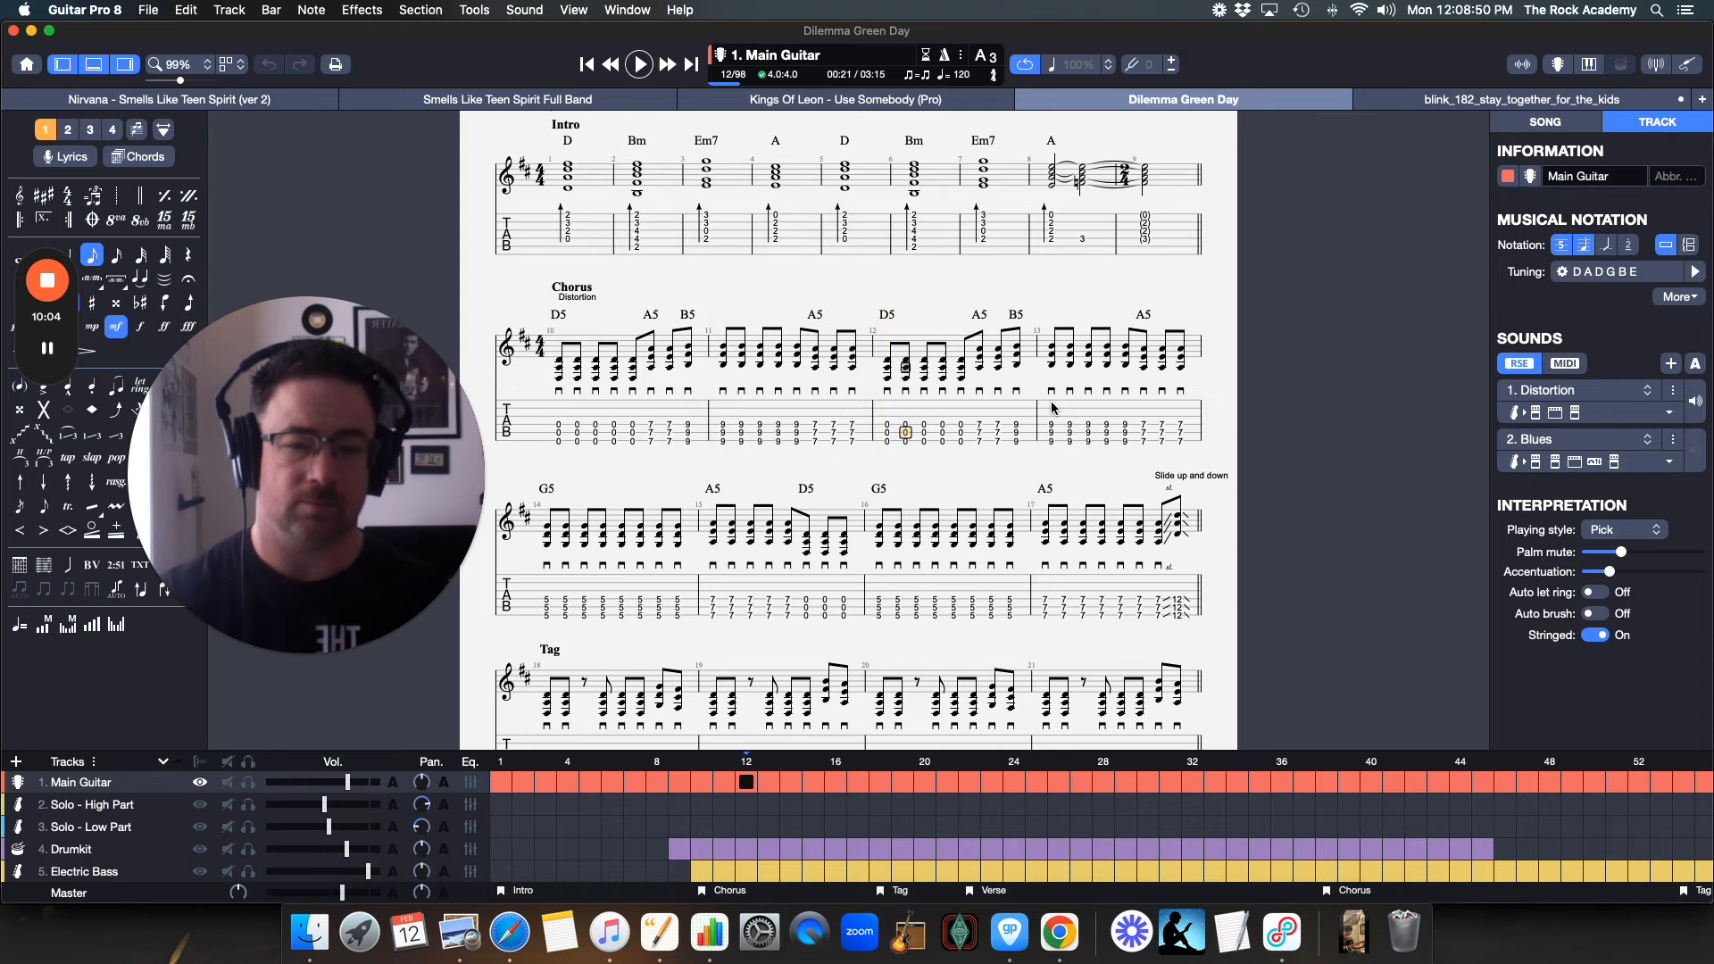
mouse_move(301, 390)
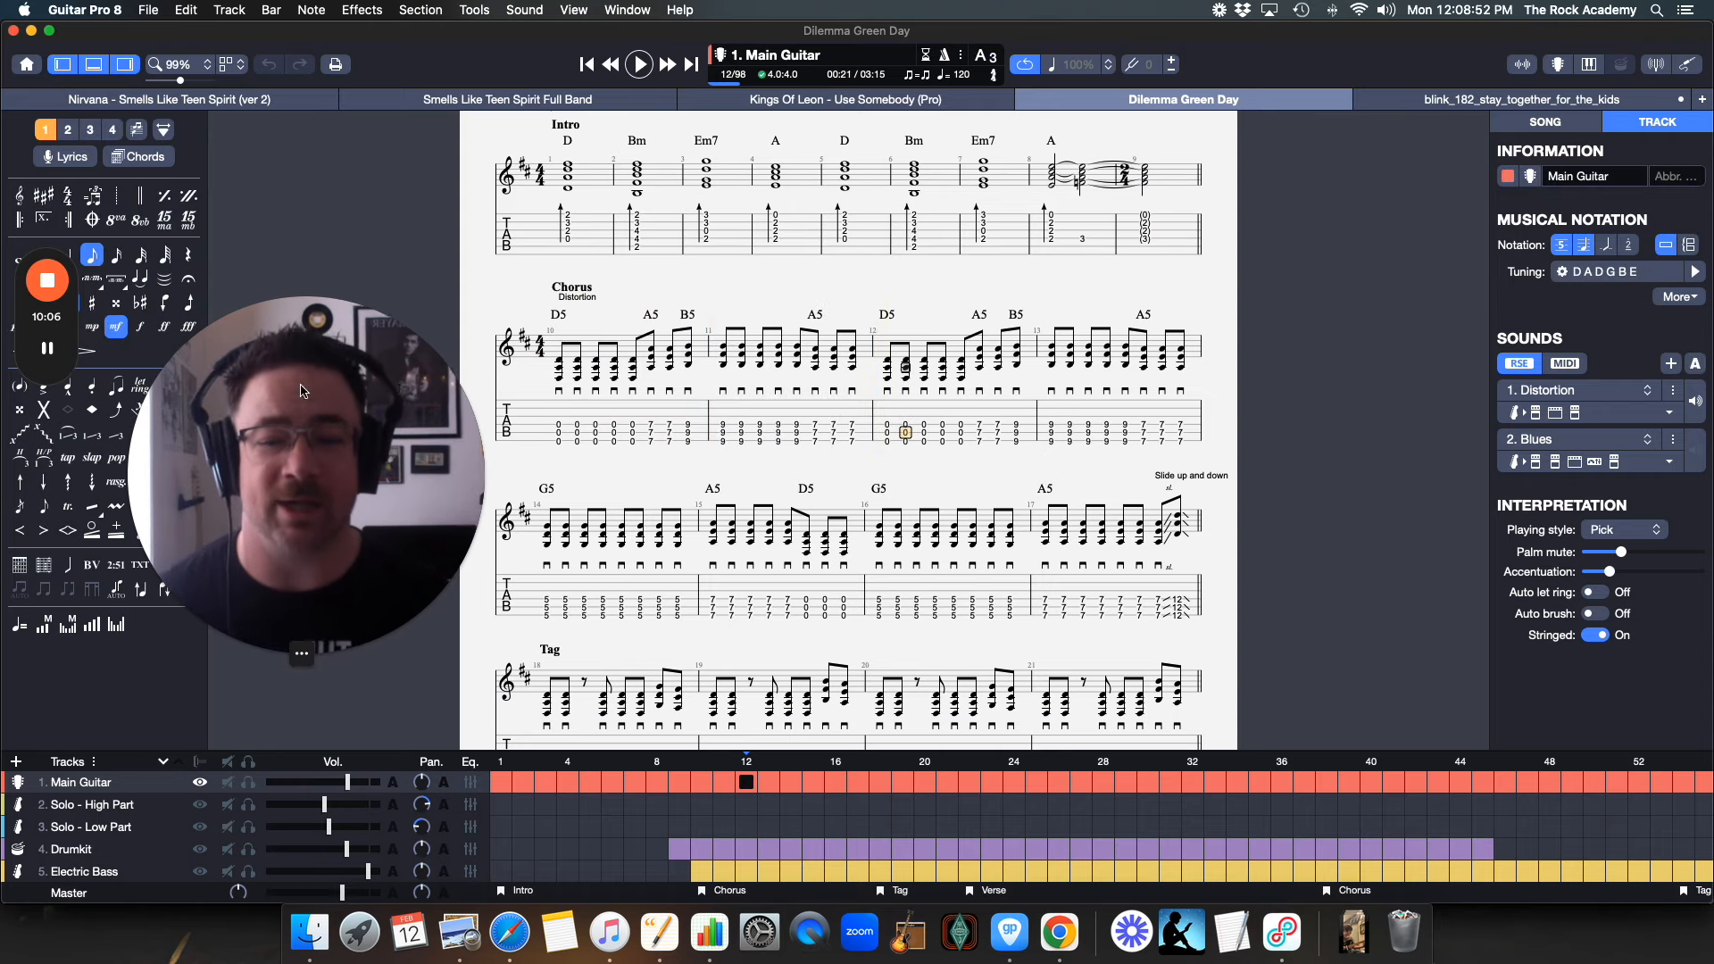
scroll(692, 512, "down", 4)
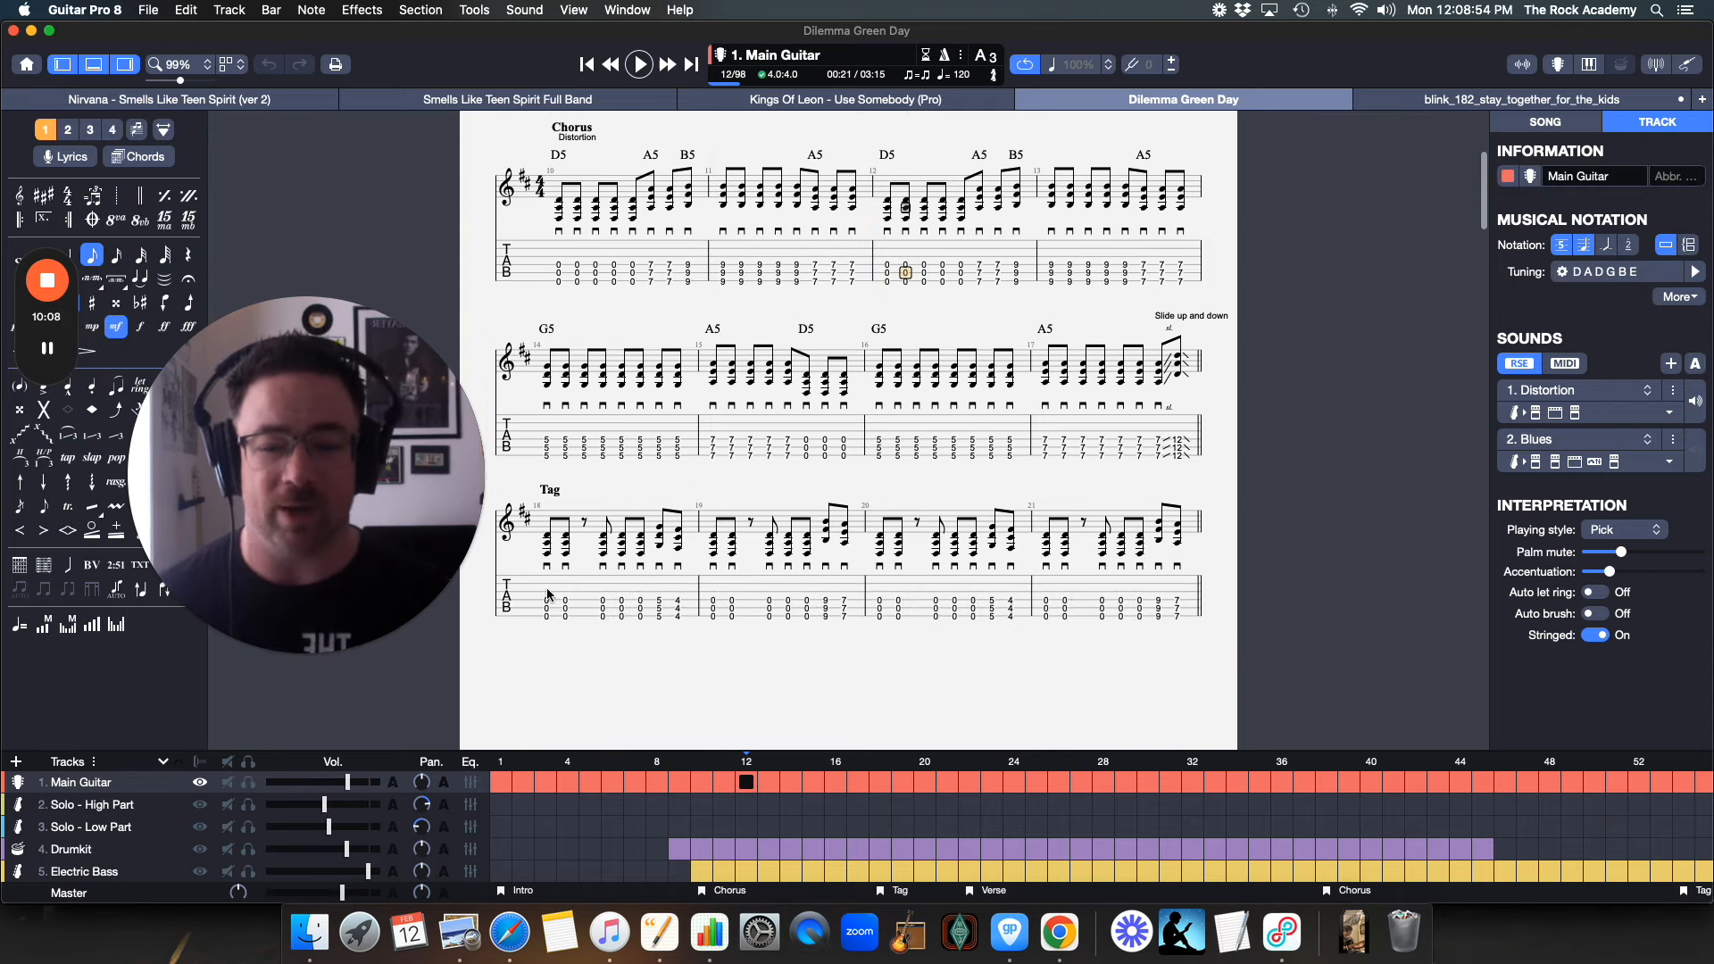
scroll(848, 430, "up", 5)
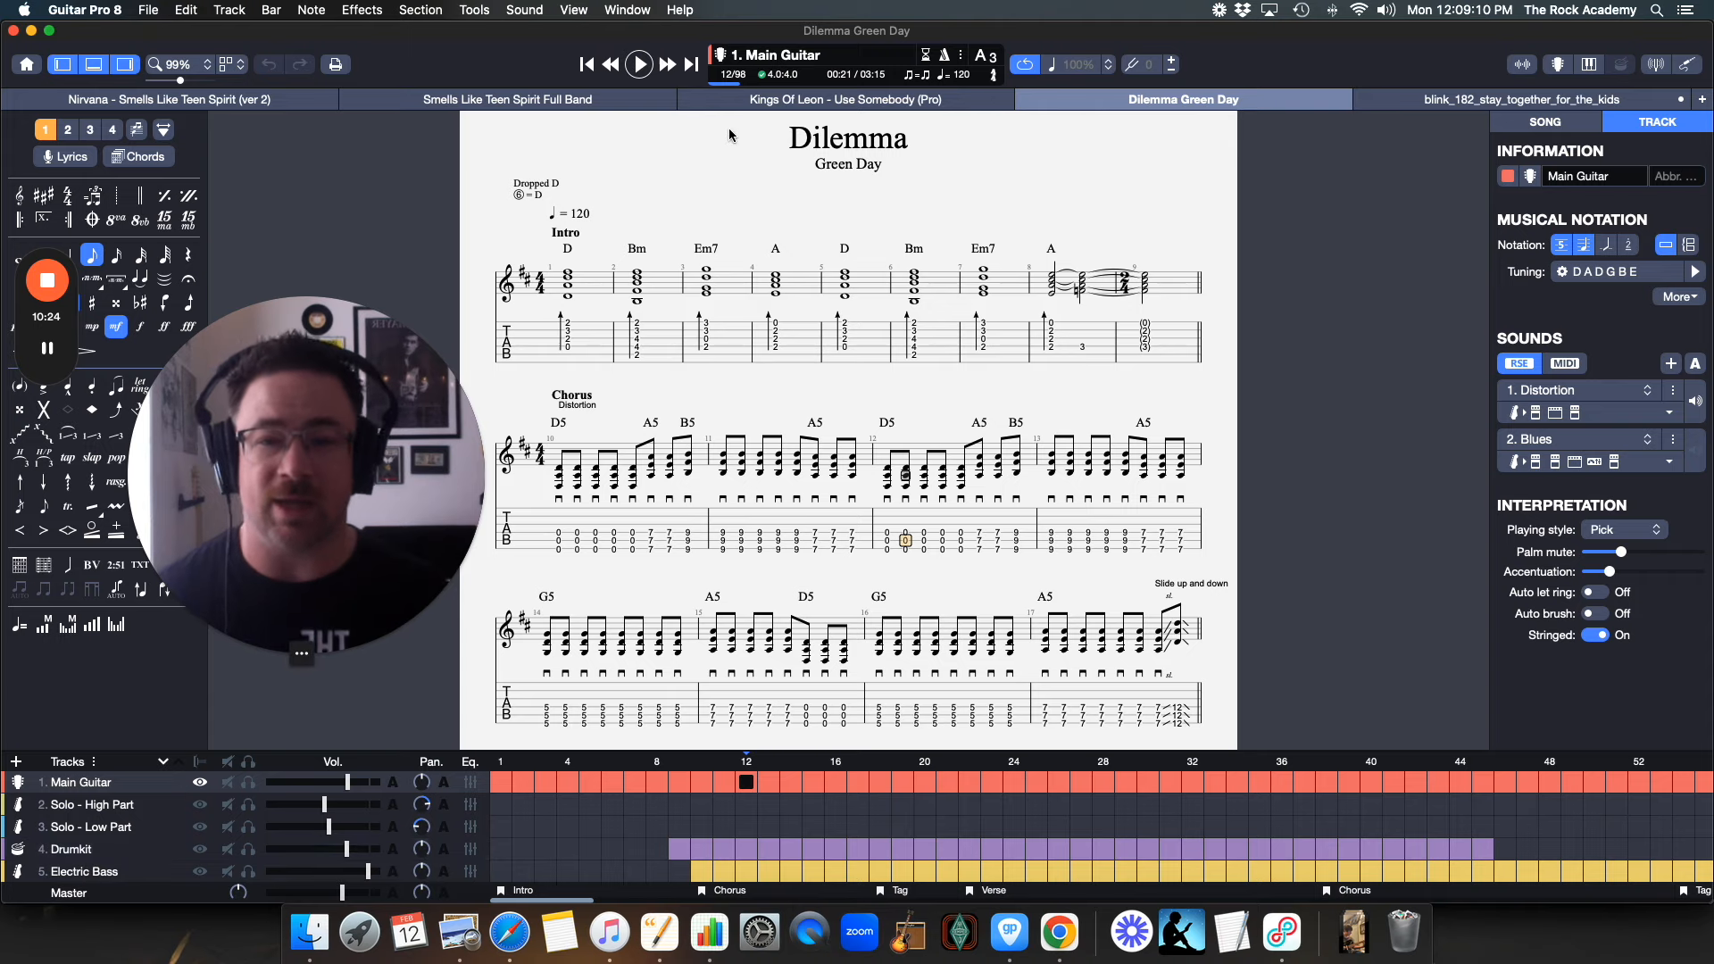
left_click(1510, 102)
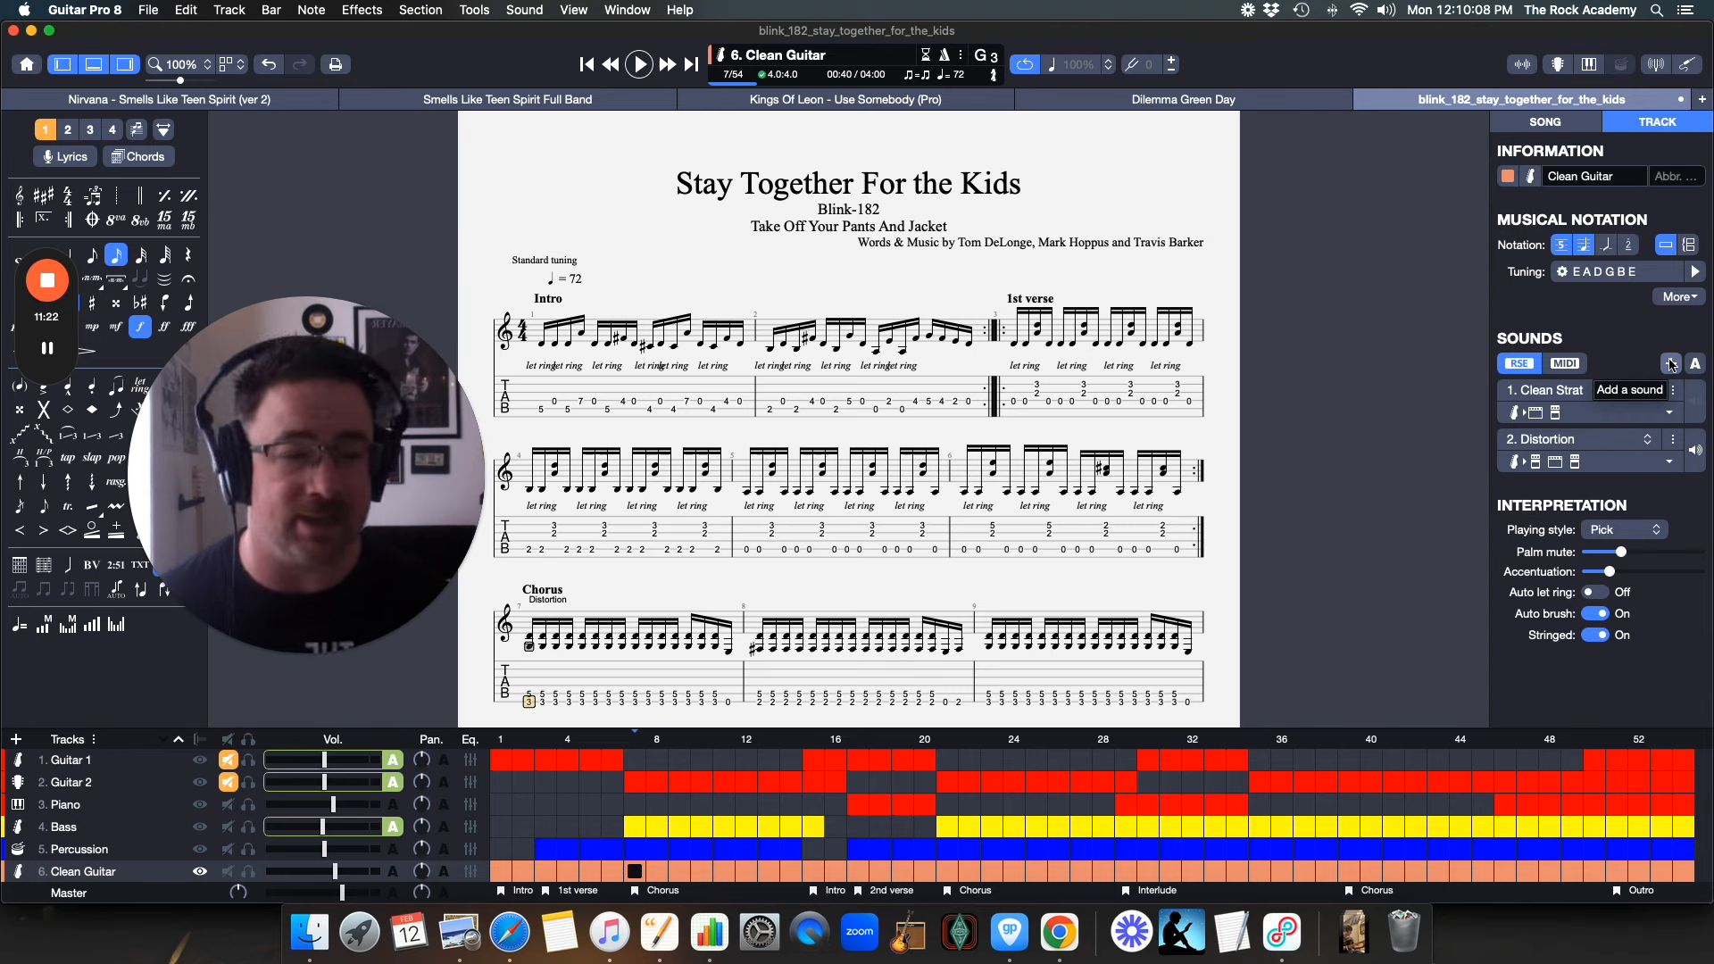
left_click(1014, 401)
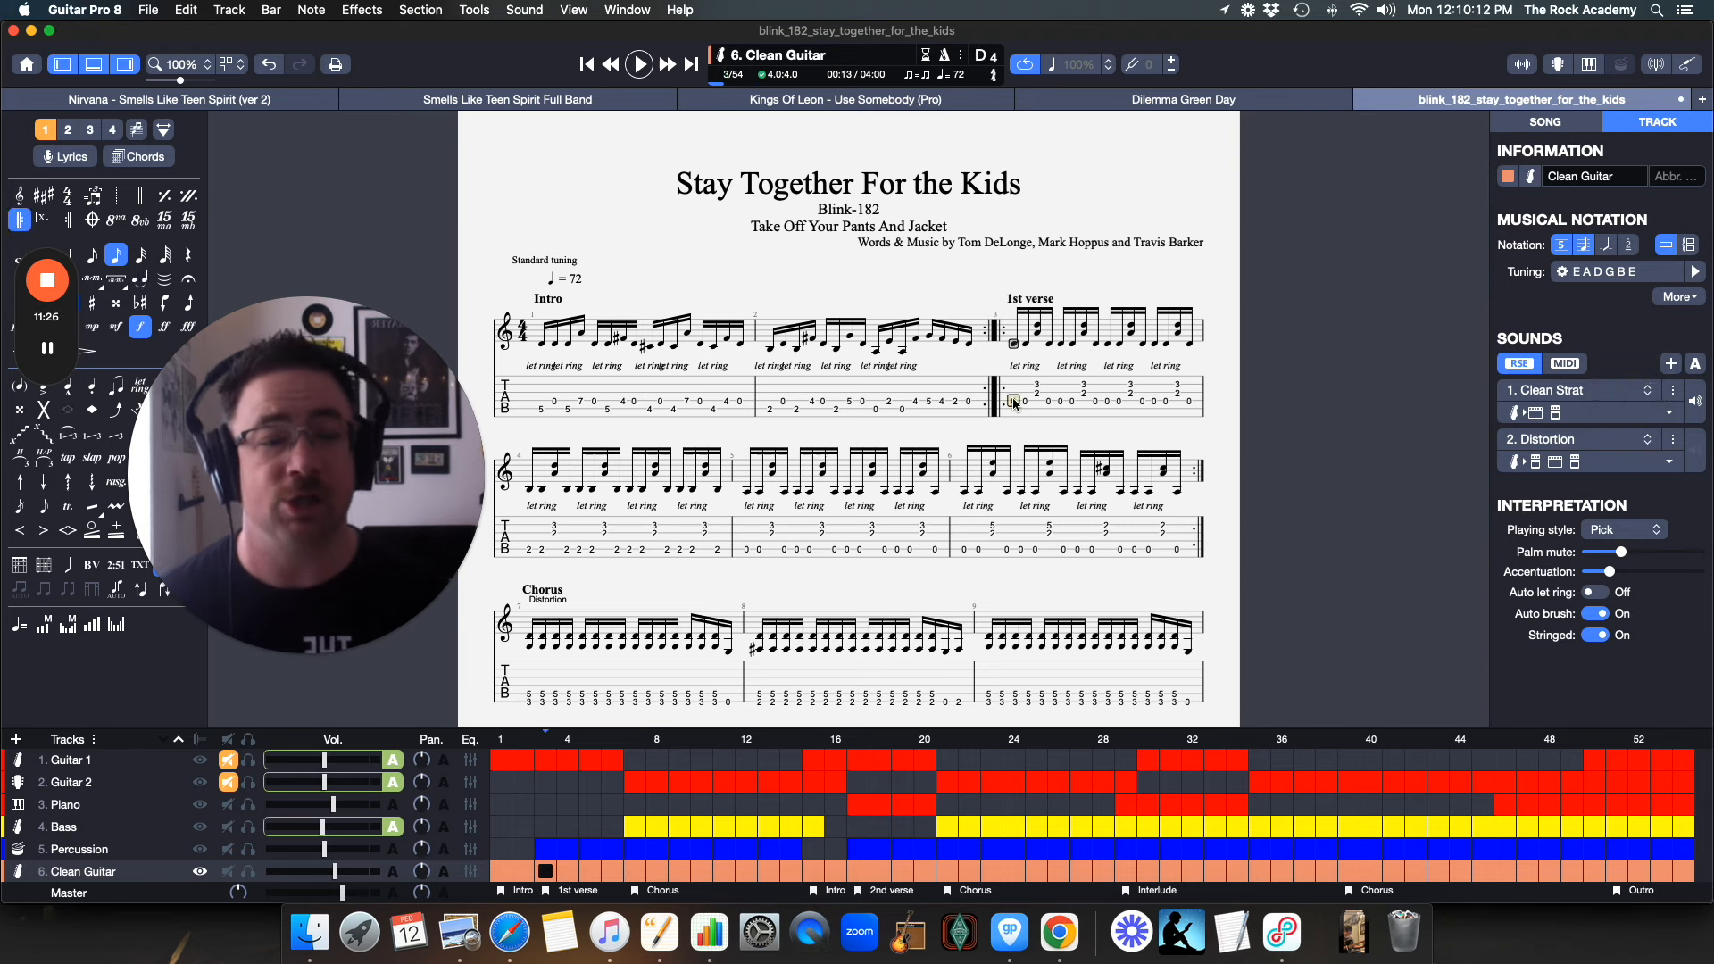
left_click(1694, 363)
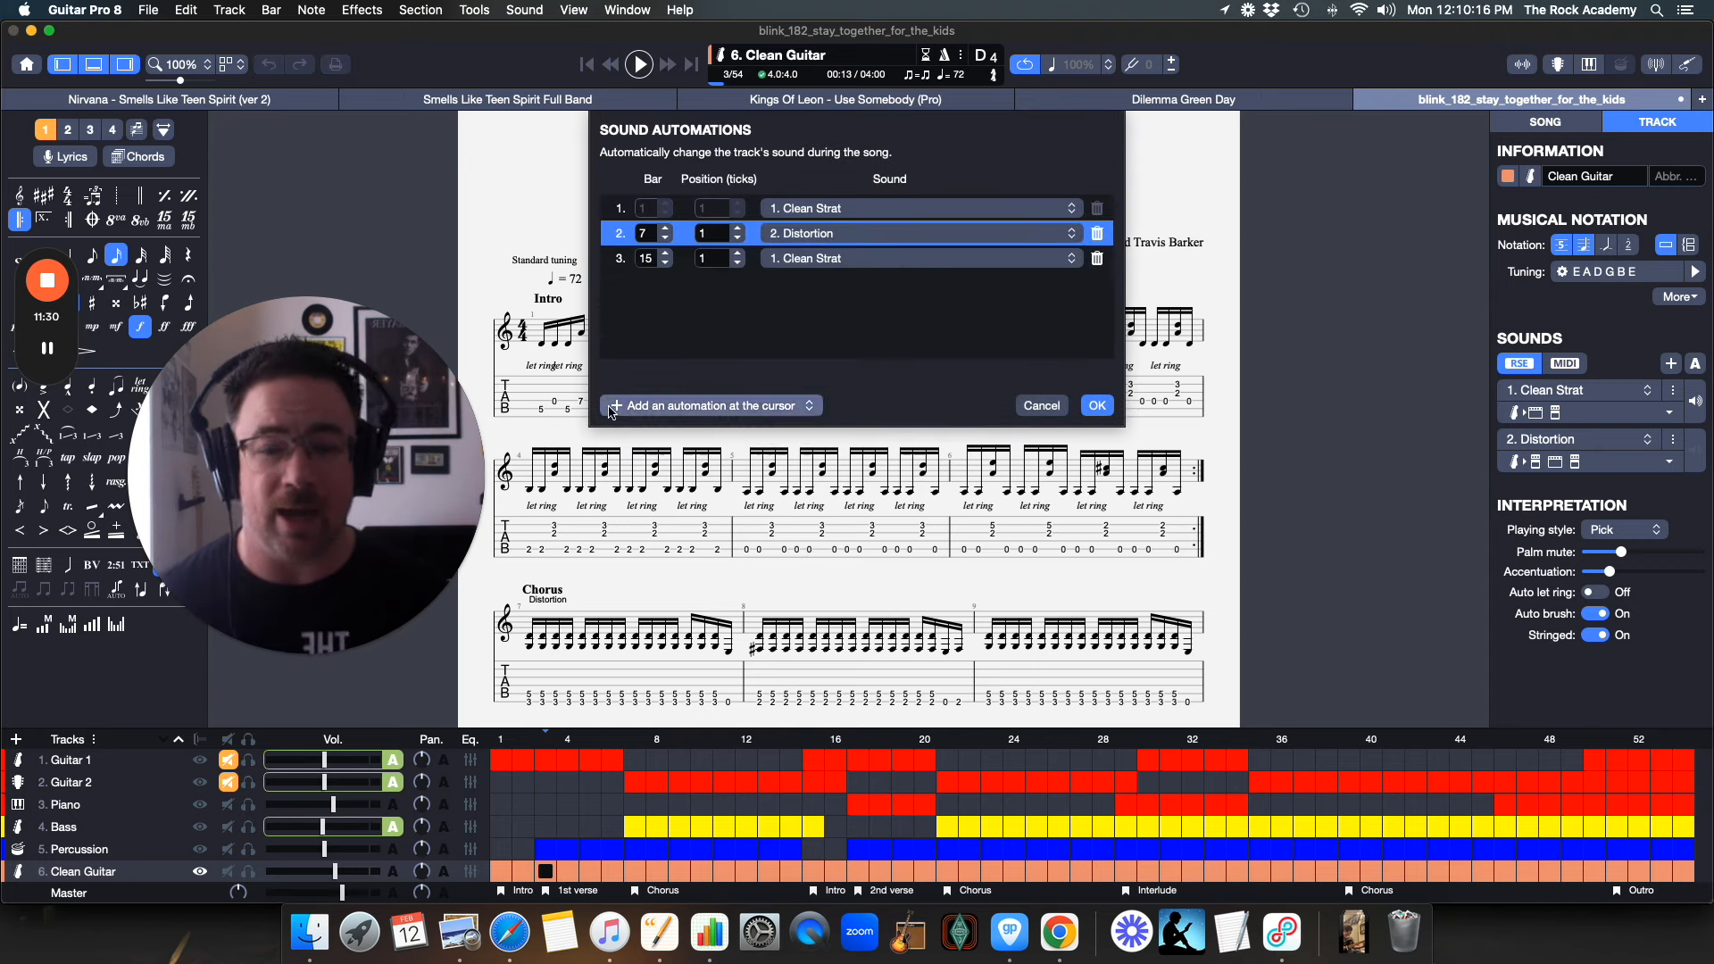
left_click(750, 407)
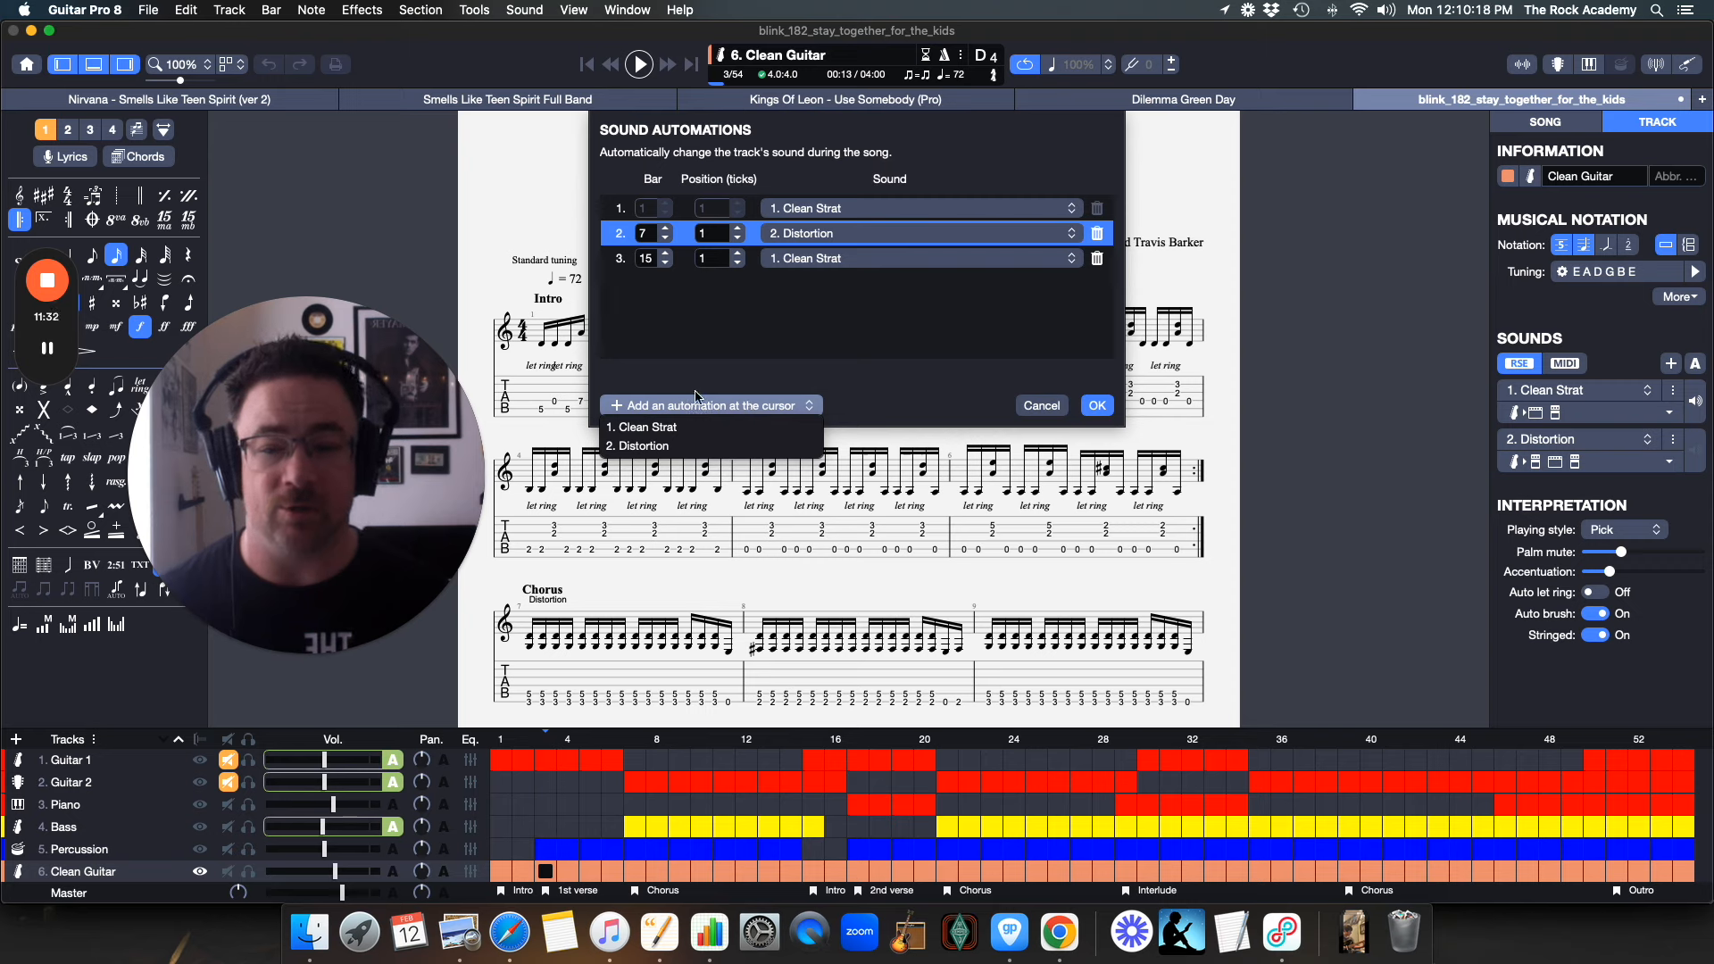
left_click(793, 321)
left_click(1041, 406)
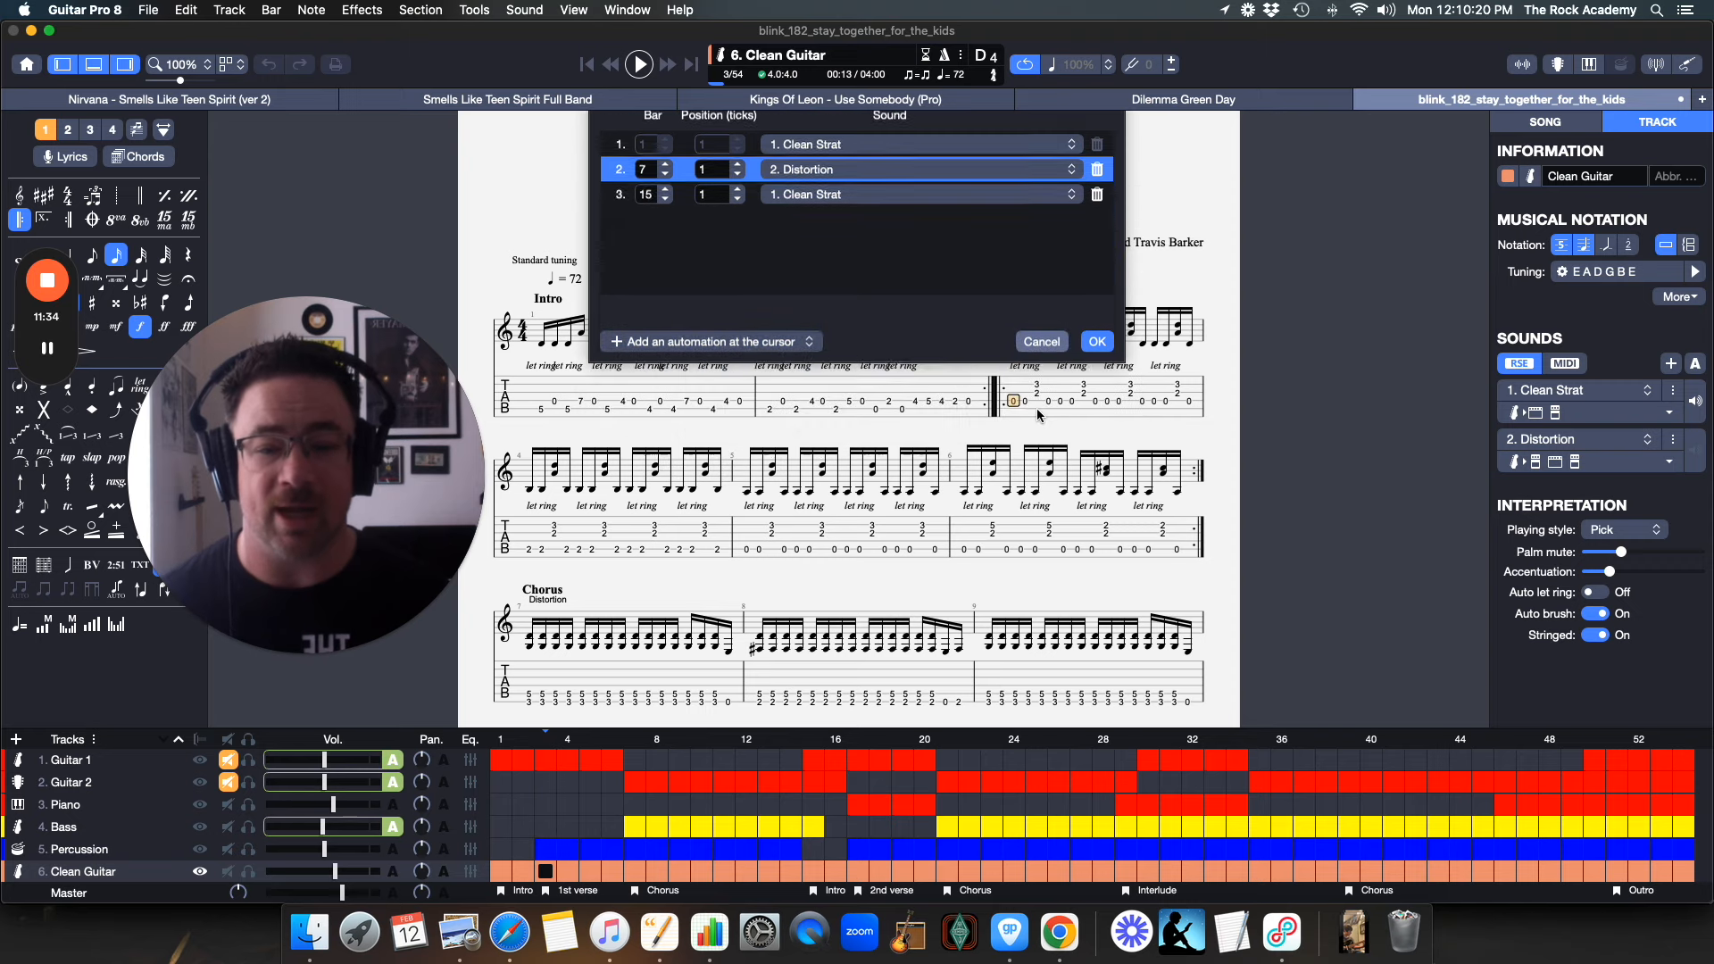